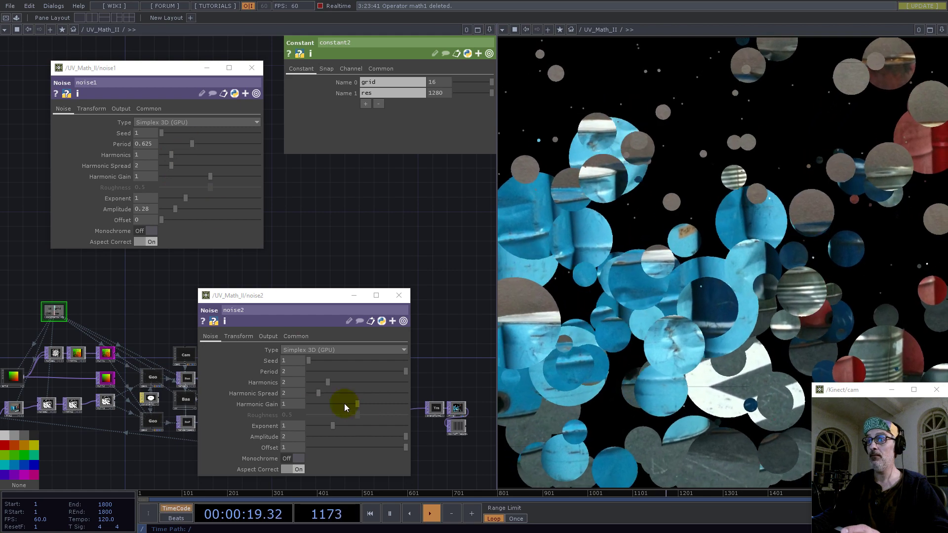
Step: Set the amplitude of noise1 to 0.5 and the amplitude of noise2 to 1.86
drag(404, 436, 301, 439)
mouse_move(173, 205)
mouse_down()
mouse_move(150, 213)
mouse_move(176, 209)
mouse_up()
drag(309, 437, 398, 436)
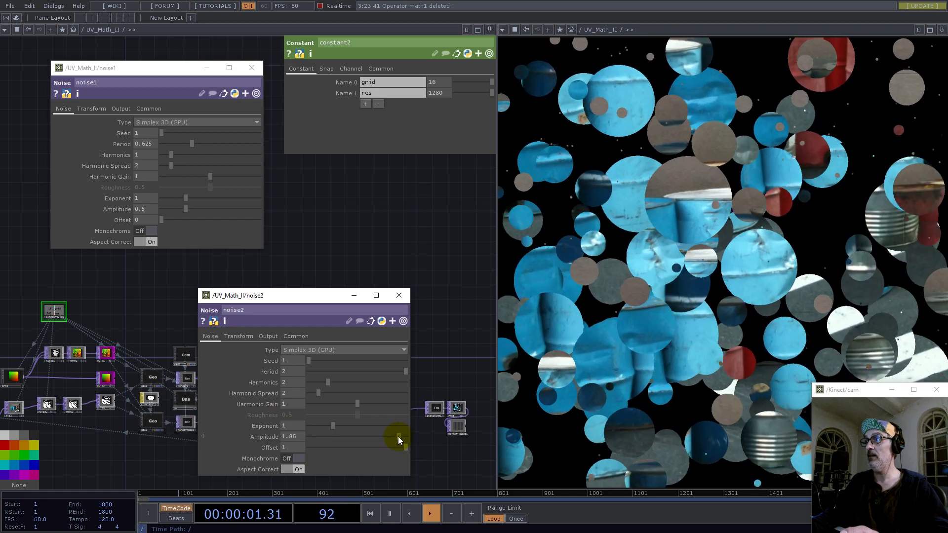
Step: Set the grid channel of constant2 to 128 and lower the amplitude of noise1 to 0.16
click(439, 82)
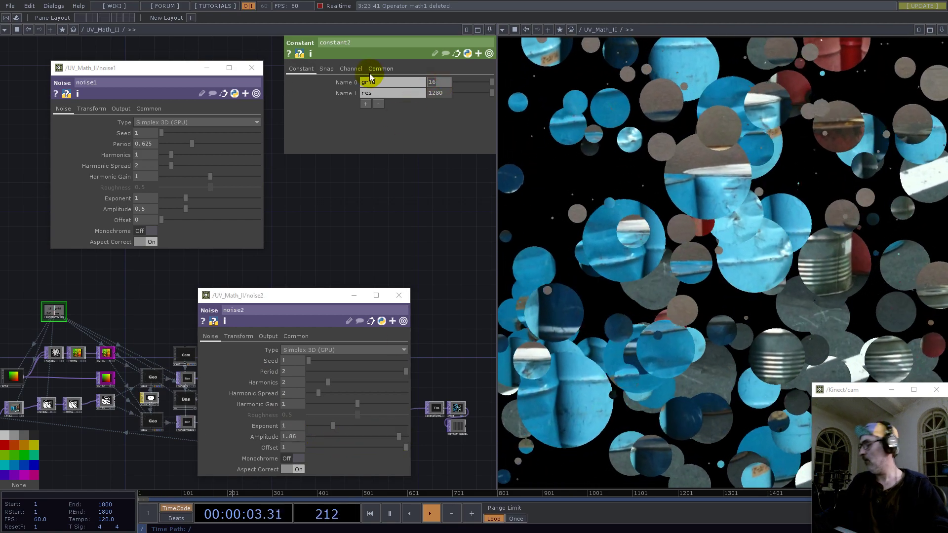
text(128)
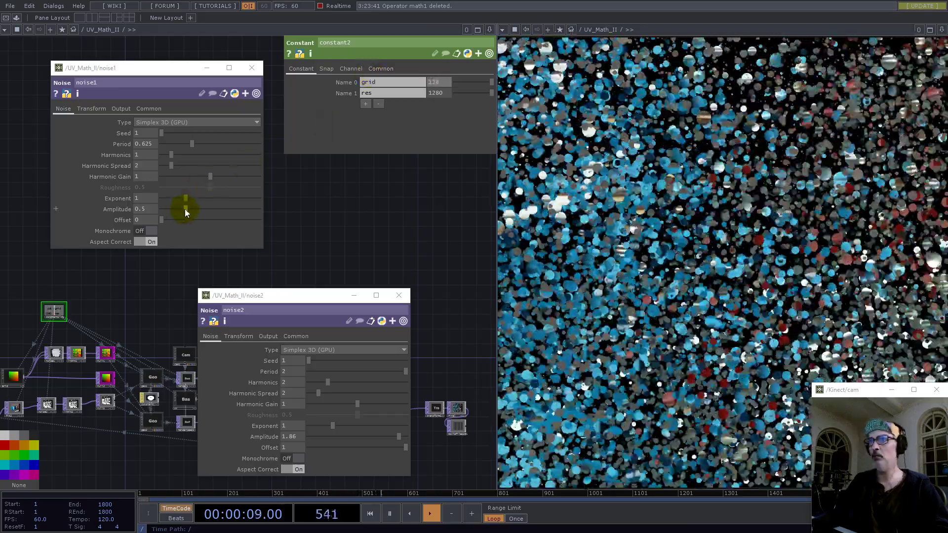
drag(185, 208, 169, 208)
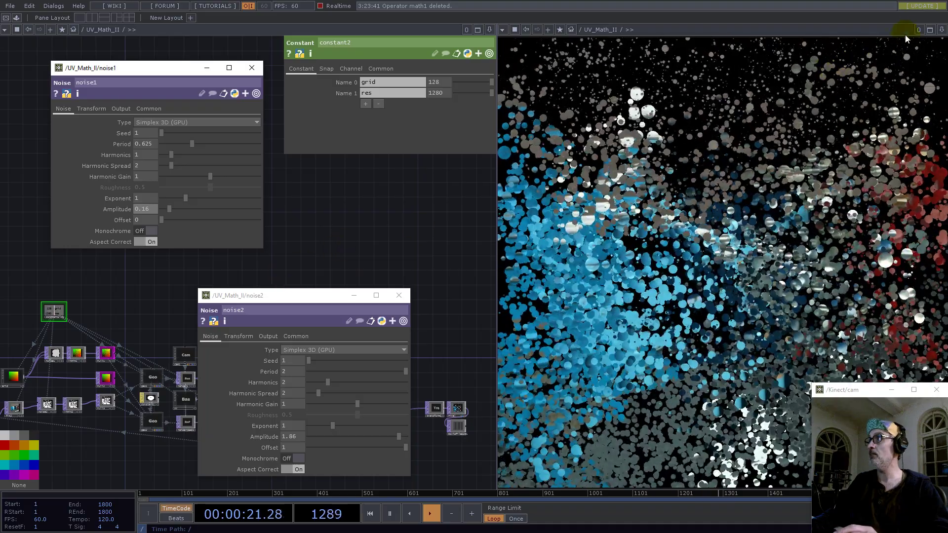
Step: Close the render output pane and both floating noise parameter windows, leaving the network editor full width
click(941, 29)
click(872, 100)
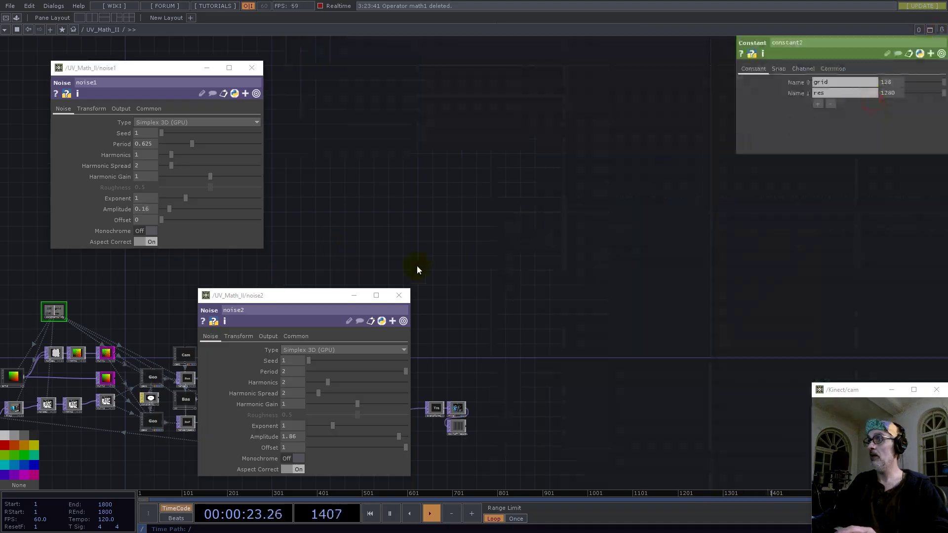
scroll(390, 277, down, 3)
click(400, 296)
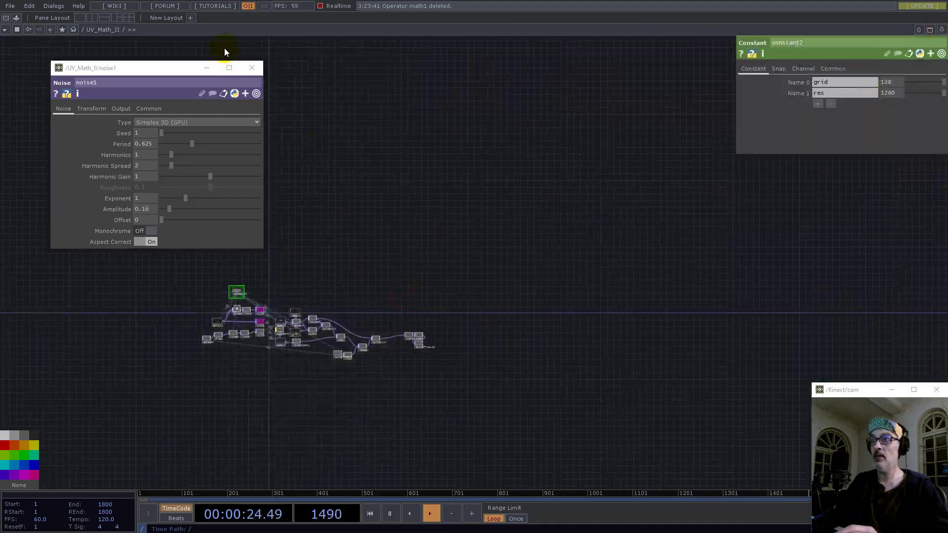
click(253, 68)
Step: Leave UV_Math_II, enter project1 from the root network and delete all of its default operators
scroll(356, 245, down, 5)
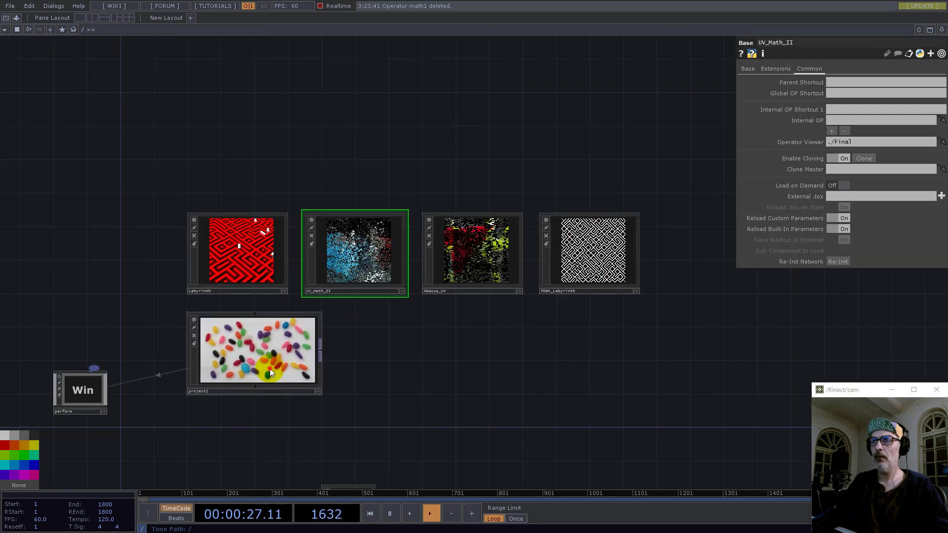
scroll(269, 368, up, 3)
drag(86, 96, 706, 370)
key(Delete)
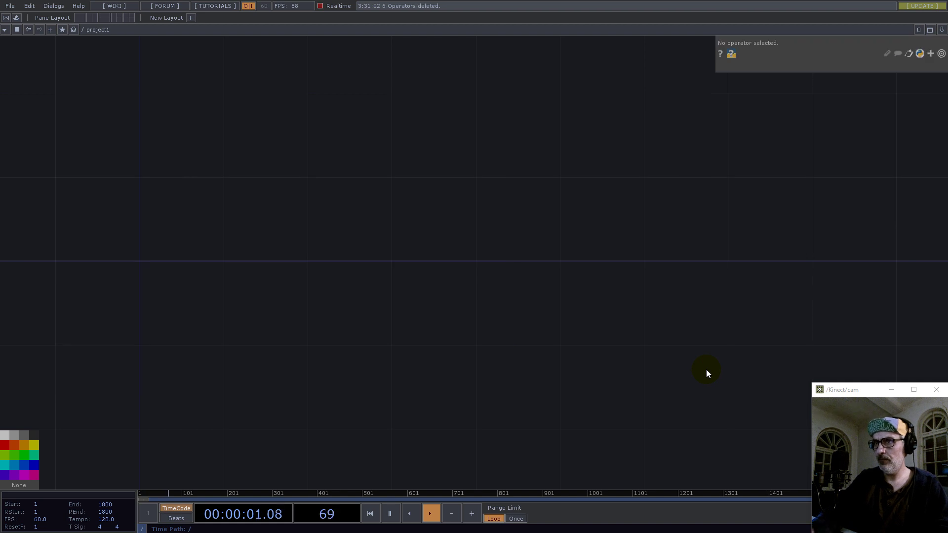
Step: Add a Constant CHOP to the empty project1 network
drag(177, 216, 258, 312)
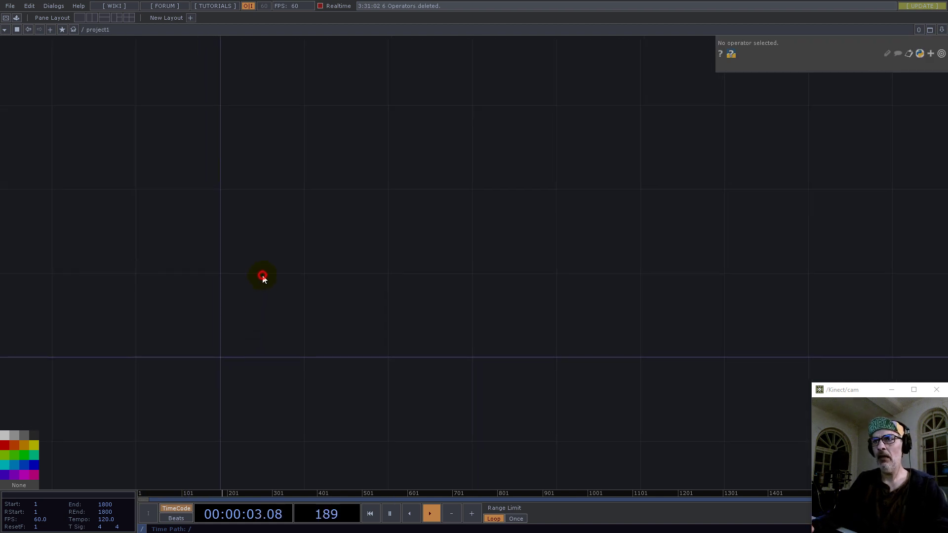
double_click(262, 274)
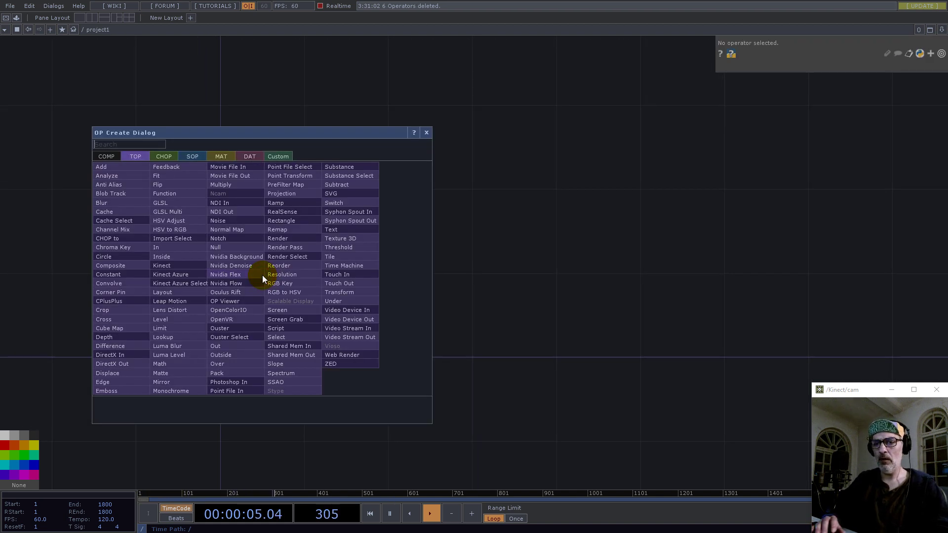
click(163, 157)
text(co)
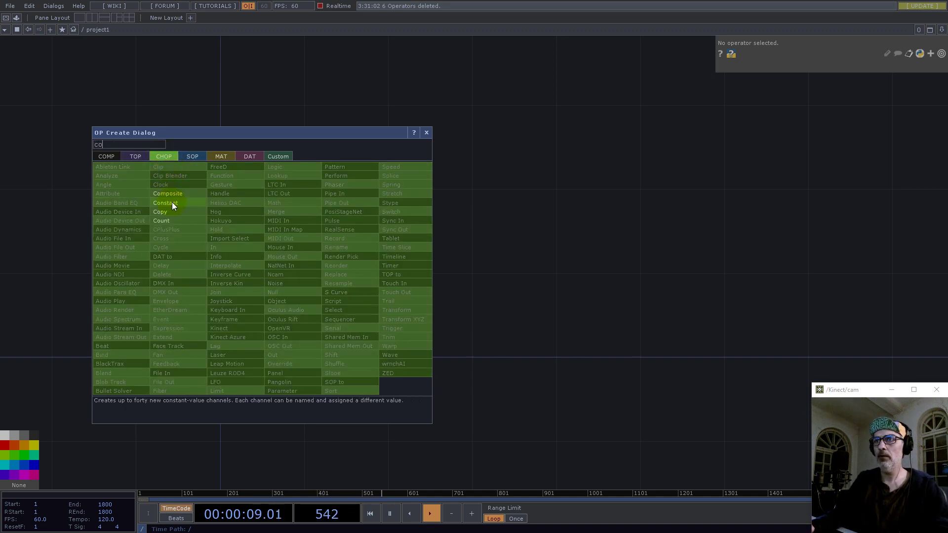
click(170, 203)
click(277, 320)
Step: Name the first channel of constant1 res and add a second channel named grid
click(839, 82)
text(res)
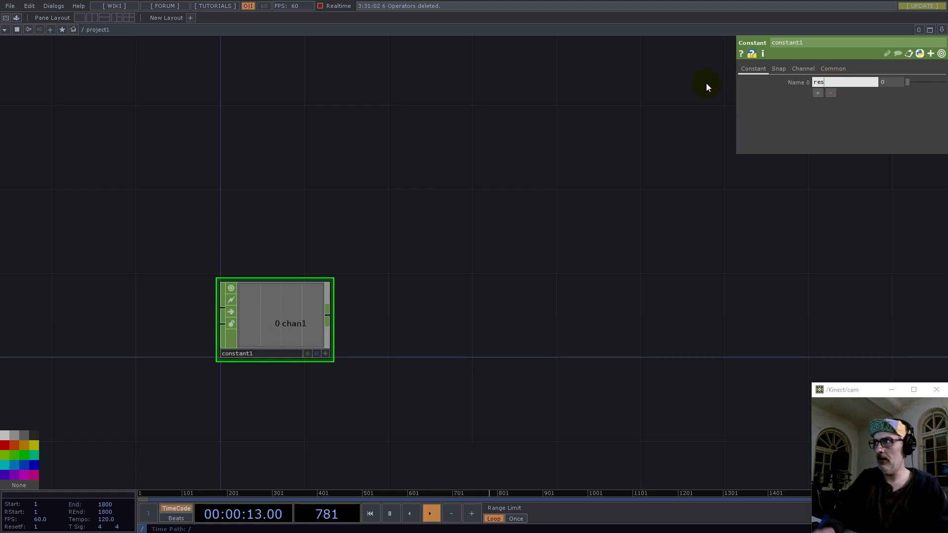
click(818, 93)
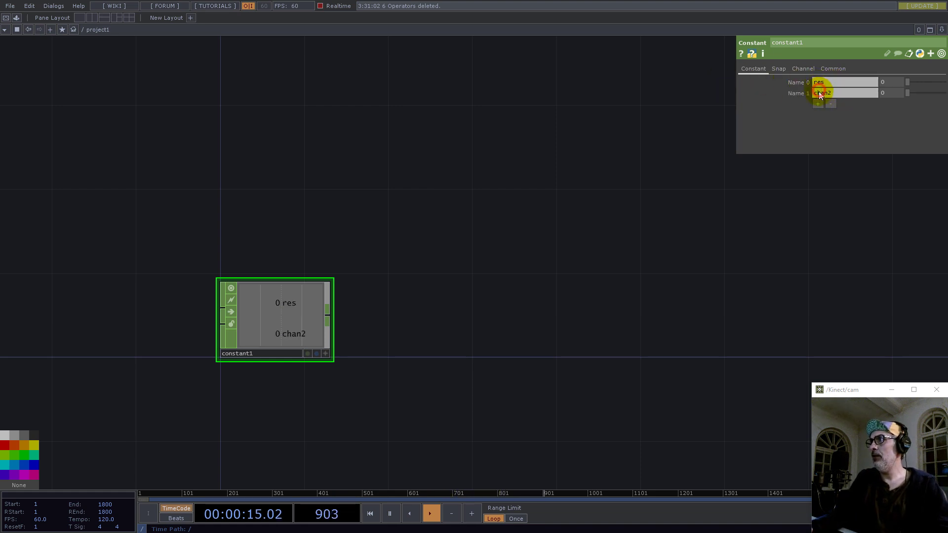
text(grid)
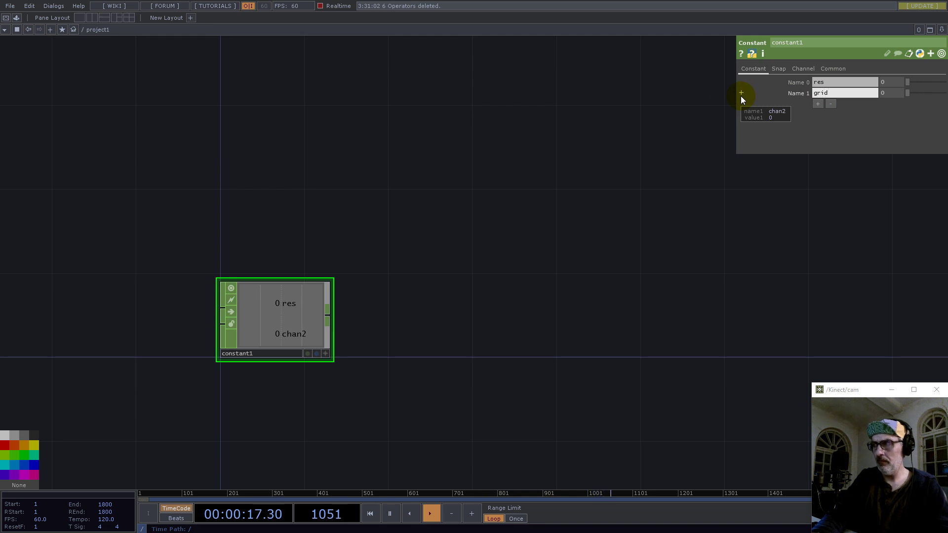
key(Return)
Step: Set the res channel to 1280 and the grid channel to 16
click(896, 80)
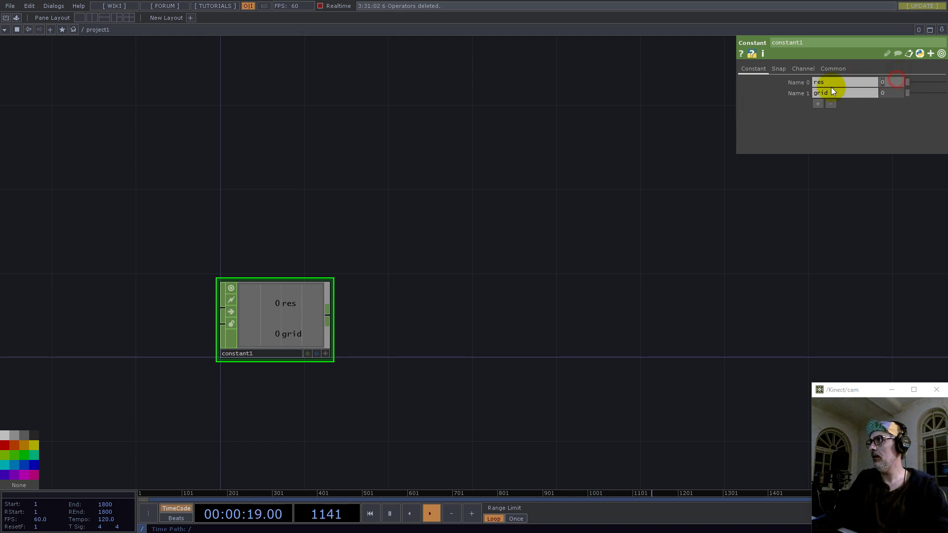
text(1280)
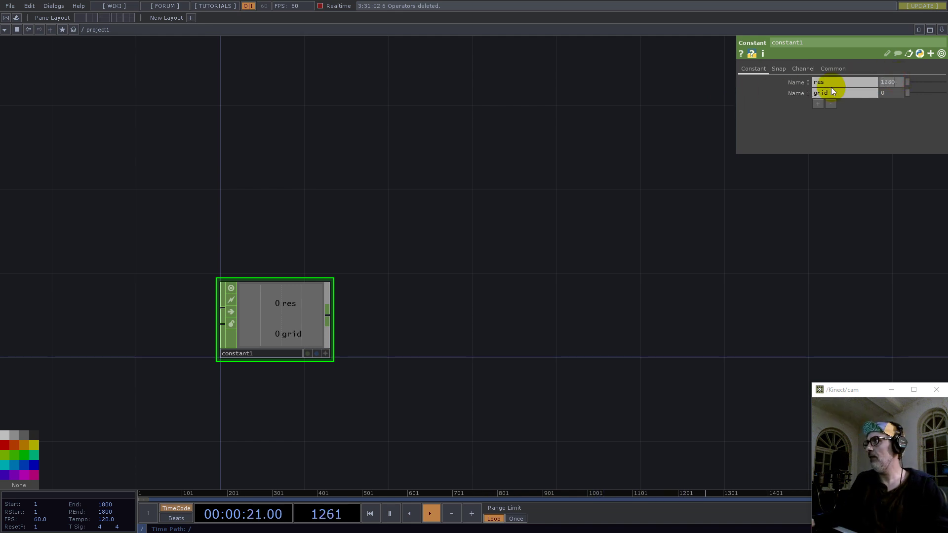
click(890, 92)
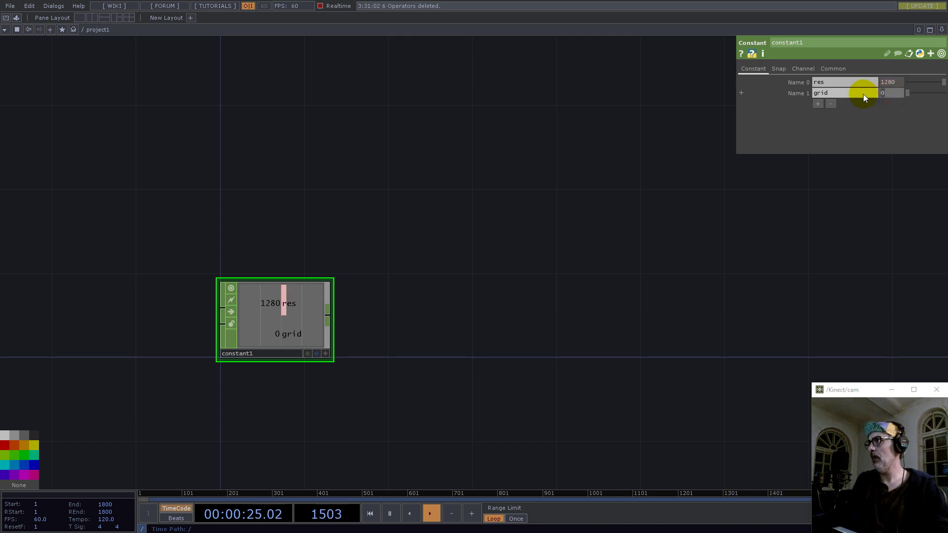
text(16)
key(Return)
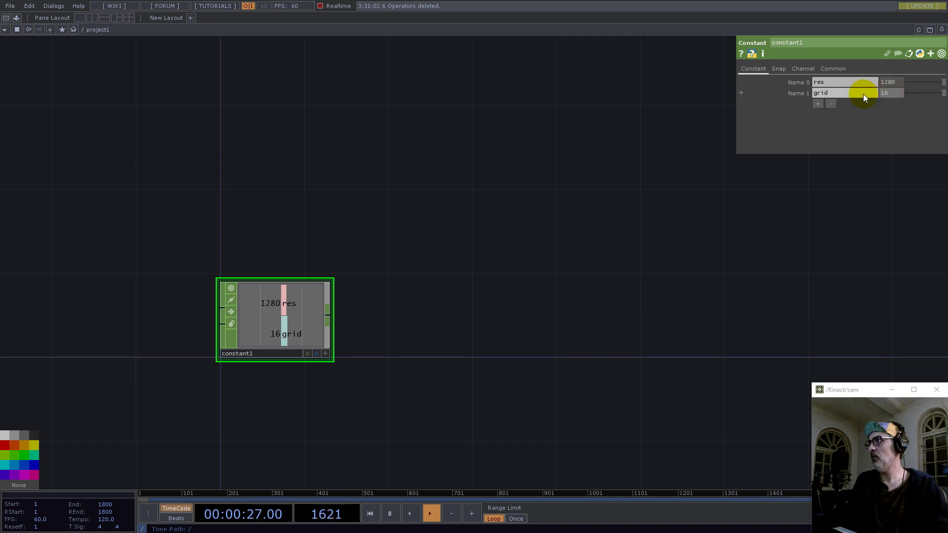
Step: Add a Noise TOP below the constant1 operator
drag(442, 332, 441, 304)
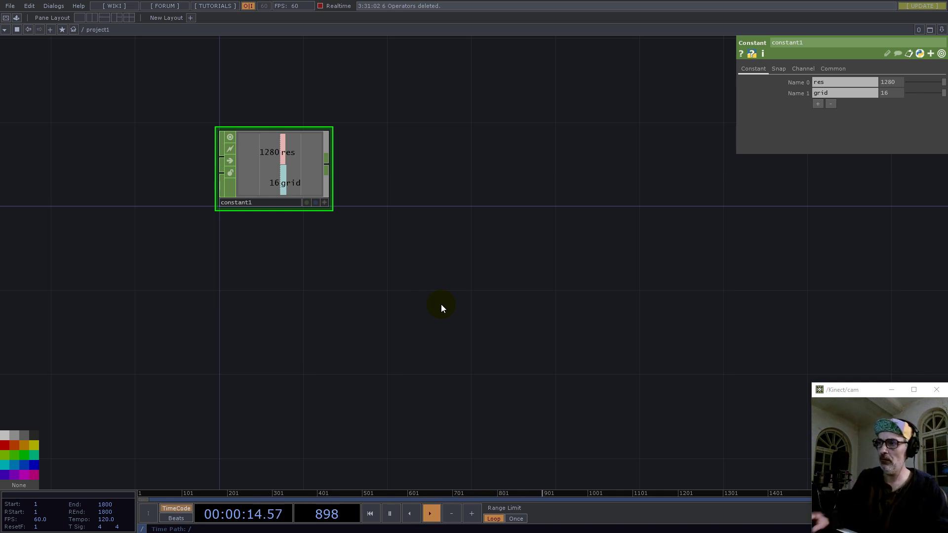
double_click(286, 318)
text(no)
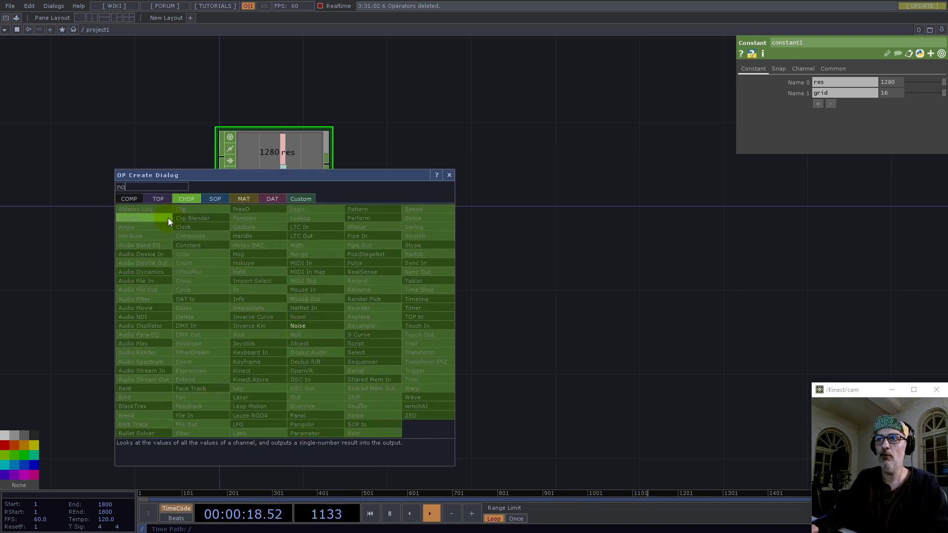
click(158, 198)
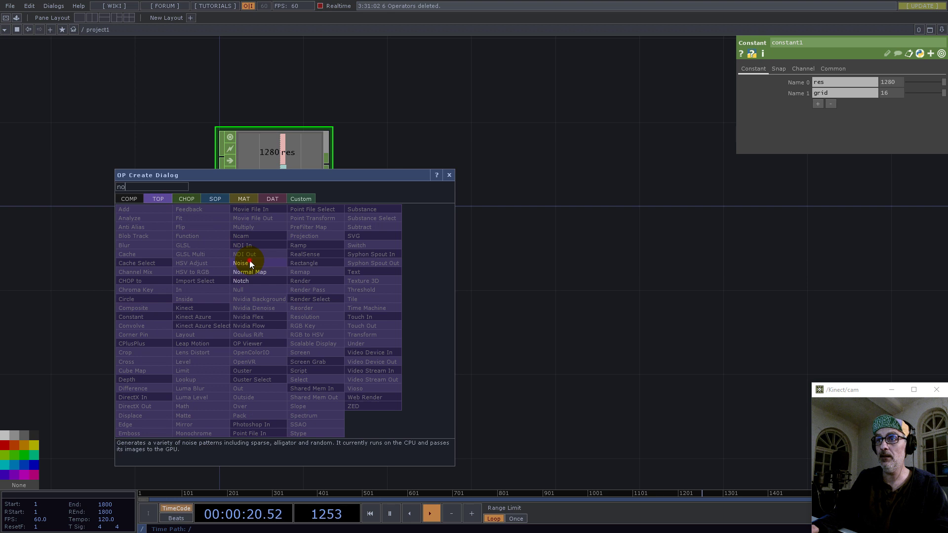
click(250, 262)
click(293, 304)
Step: Link the resolution of noise1 to the grid channel of constant1 and set its pixel format to 32-bit float (RG)
click(324, 202)
drag(279, 184, 806, 96)
click(814, 93)
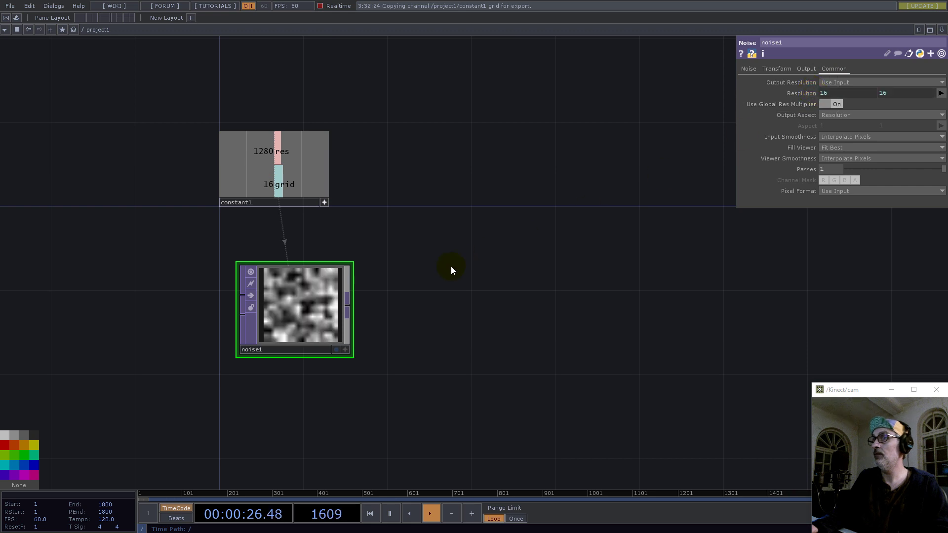
click(851, 189)
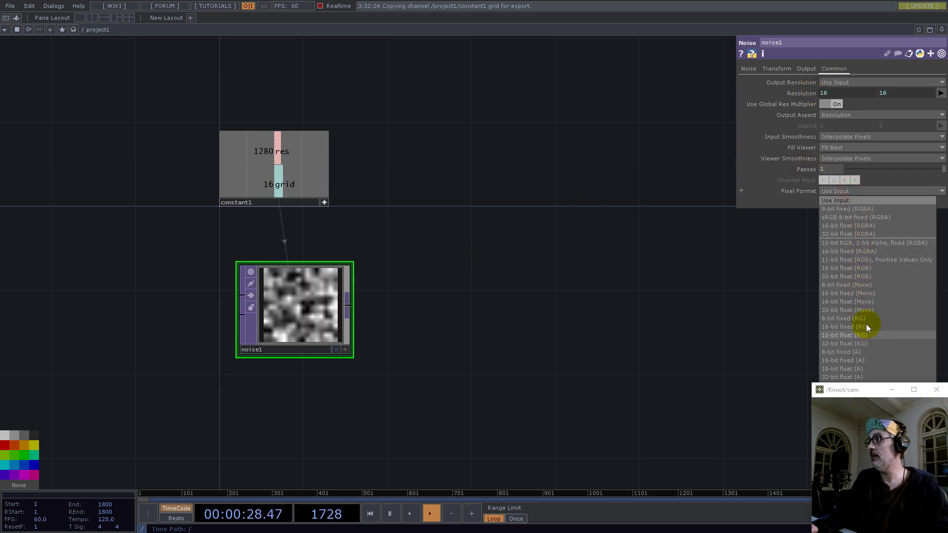
click(863, 342)
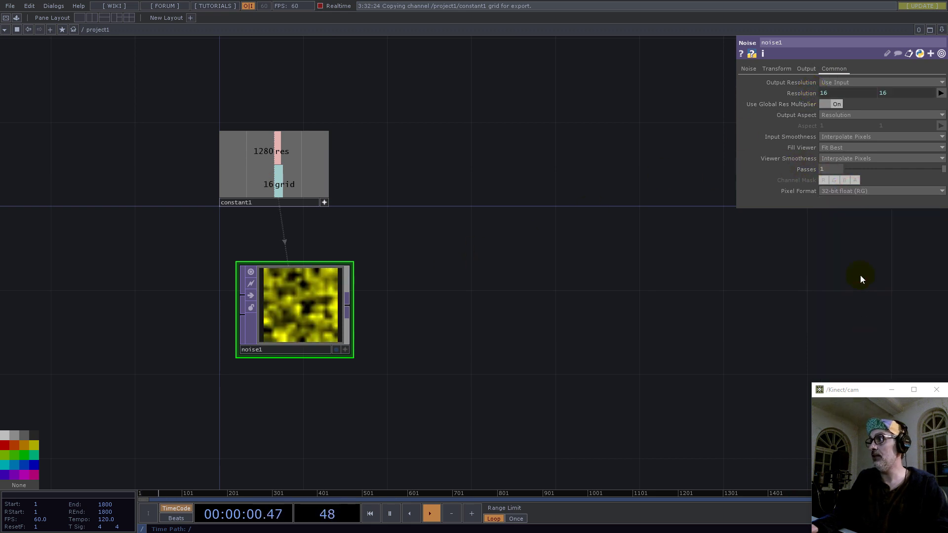
Step: Turn off pixel interpolation for the input and viewer smoothness of noise1 and disable its Monochrome option
click(837, 136)
click(840, 142)
click(840, 158)
click(838, 169)
click(749, 68)
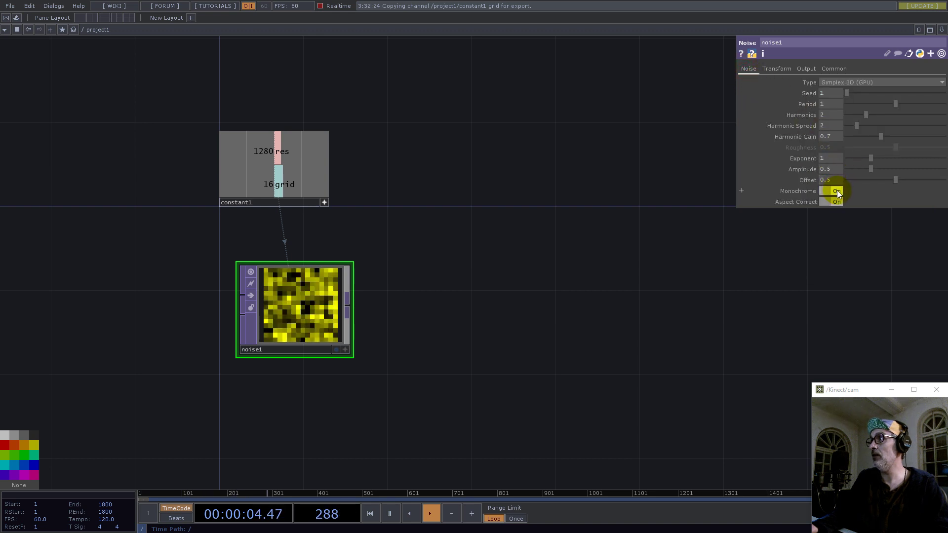
click(834, 191)
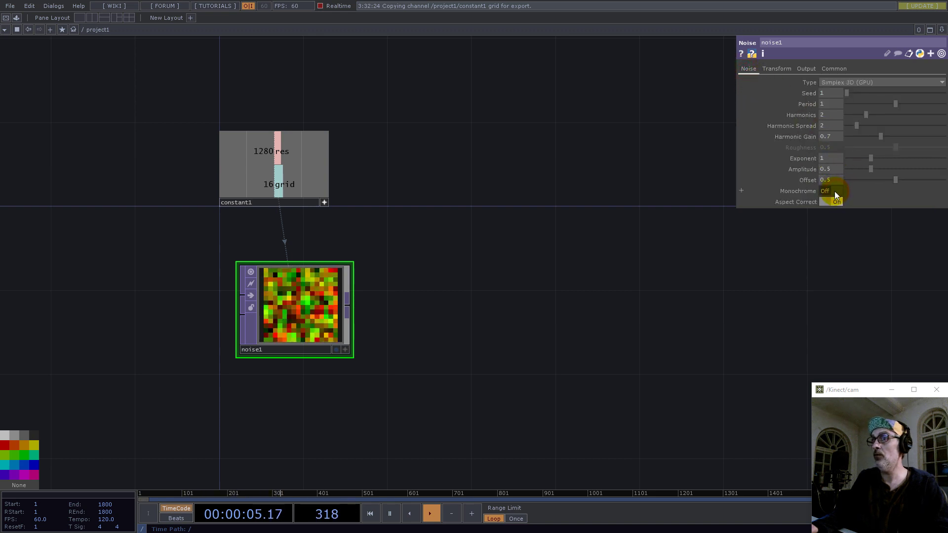
Step: Append a Null TOP to the output of noise1, leaving a wide gap between the two
click(348, 304)
click(307, 276)
click(609, 308)
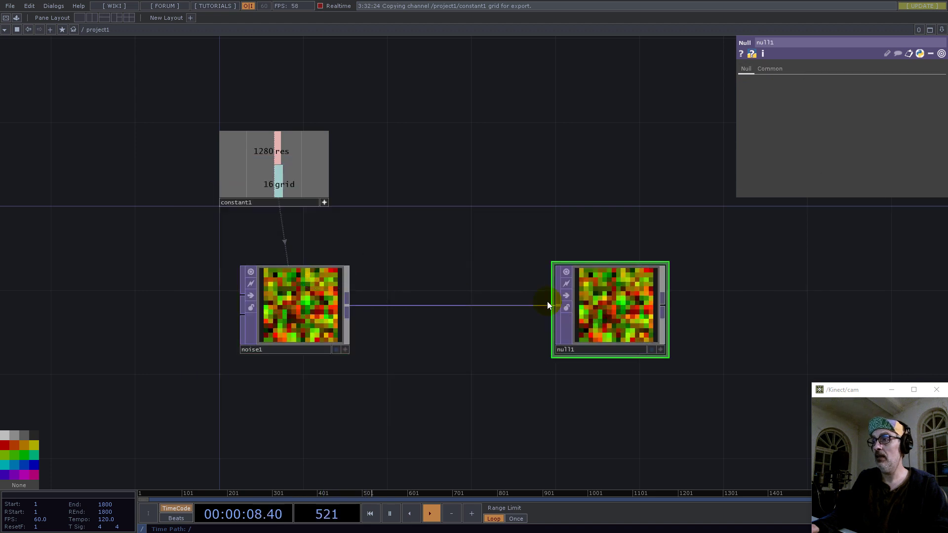
Step: Add a Rectangle SOP in the free area below null1
drag(470, 200, 372, 148)
scroll(373, 166, down, 5)
drag(381, 271, 328, 294)
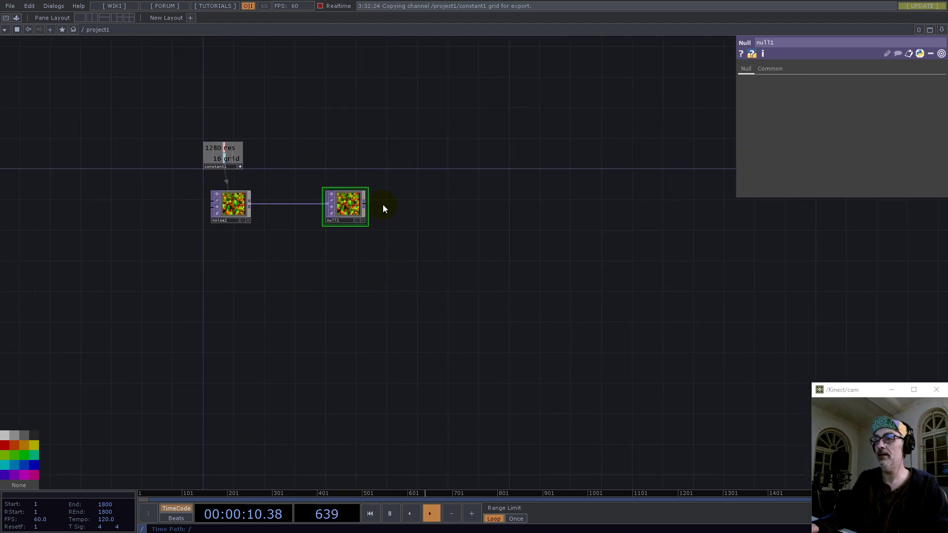
scroll(383, 205, up, 2)
drag(384, 422, 360, 328)
double_click(313, 306)
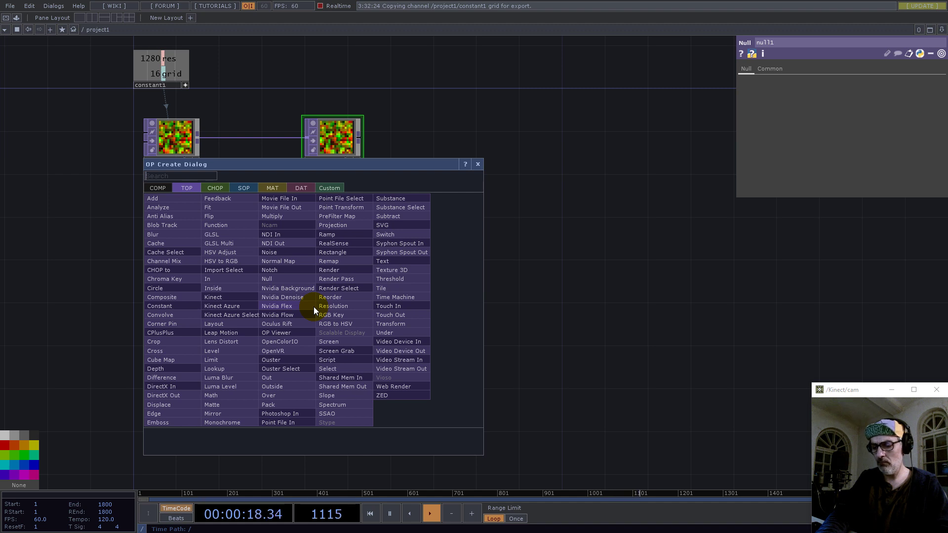
text(r)
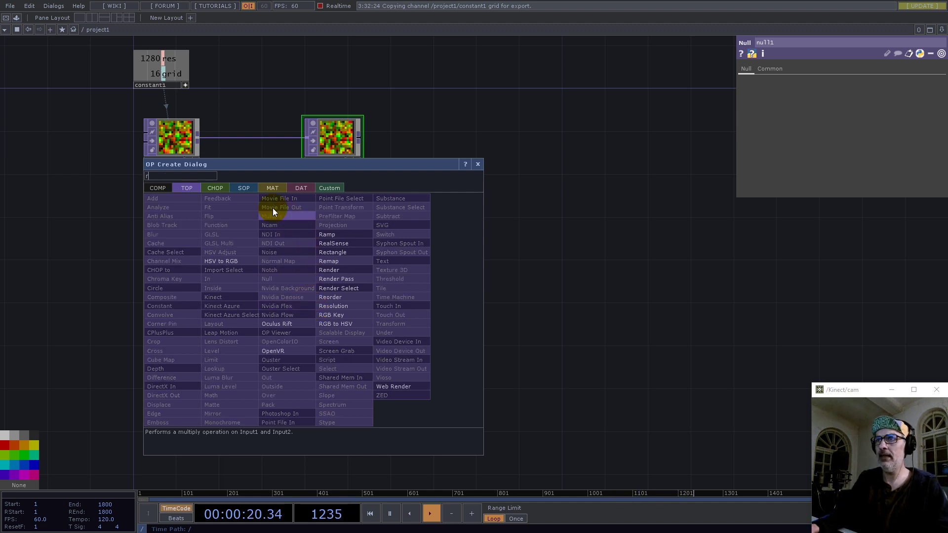
click(243, 189)
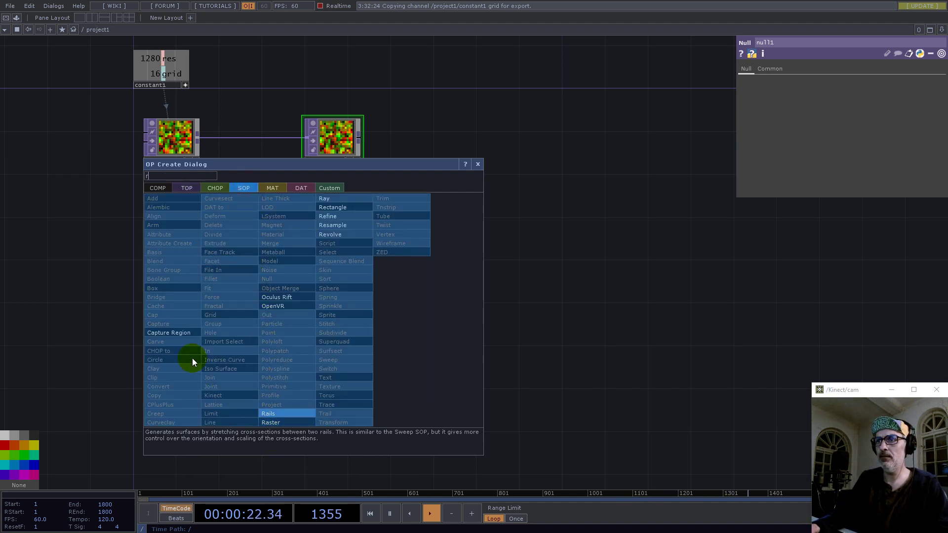
click(342, 206)
click(339, 336)
Step: Append a Transform SOP to the output of rectangle1
scroll(342, 336, up, 4)
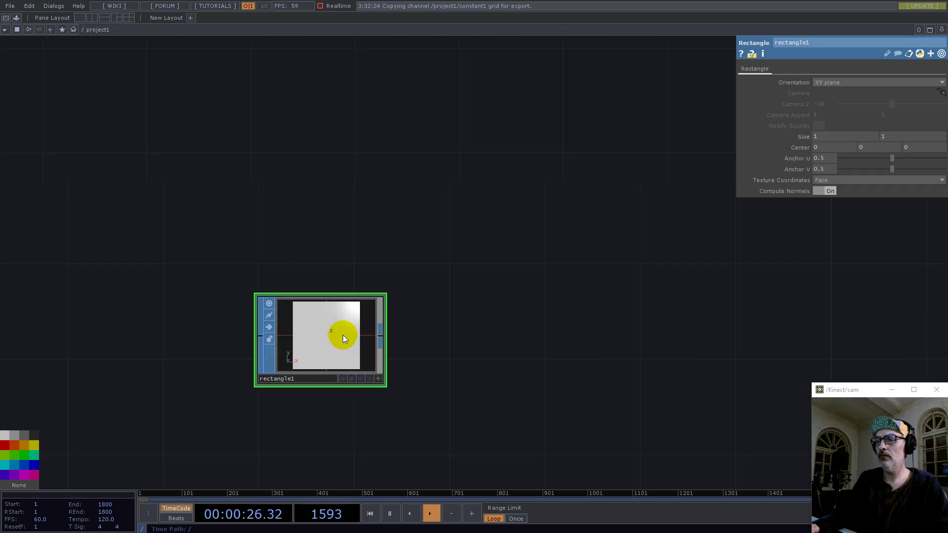
scroll(379, 348, down, 3)
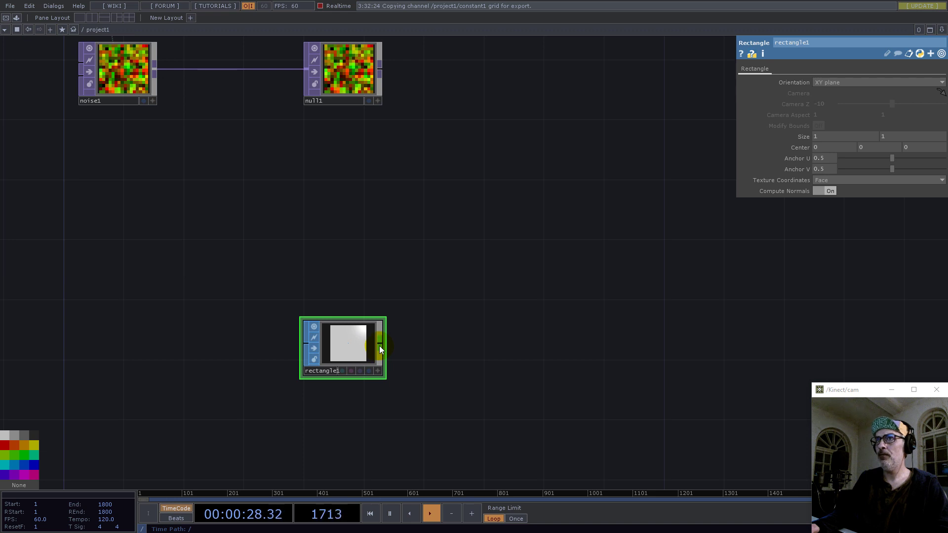
right_click(380, 342)
text(tr)
click(402, 458)
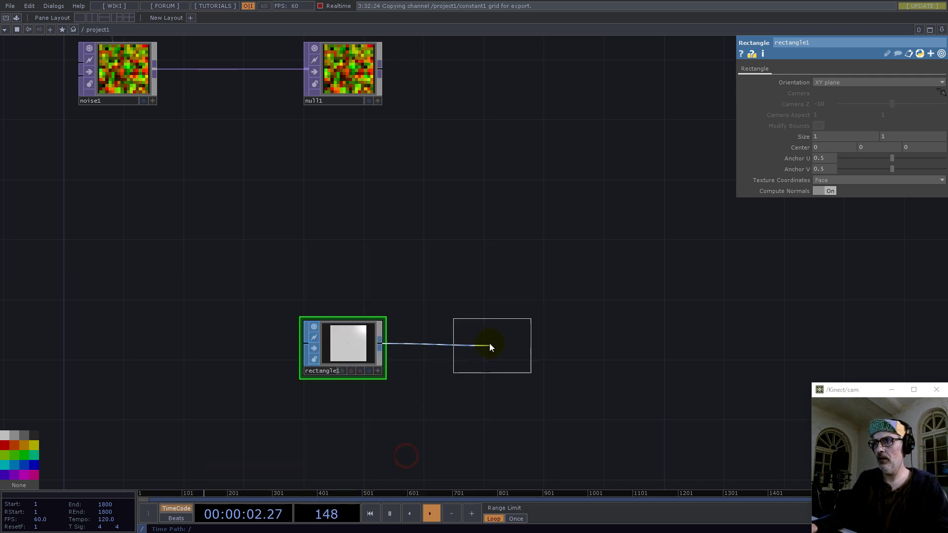
click(449, 347)
scroll(454, 386, down, 3)
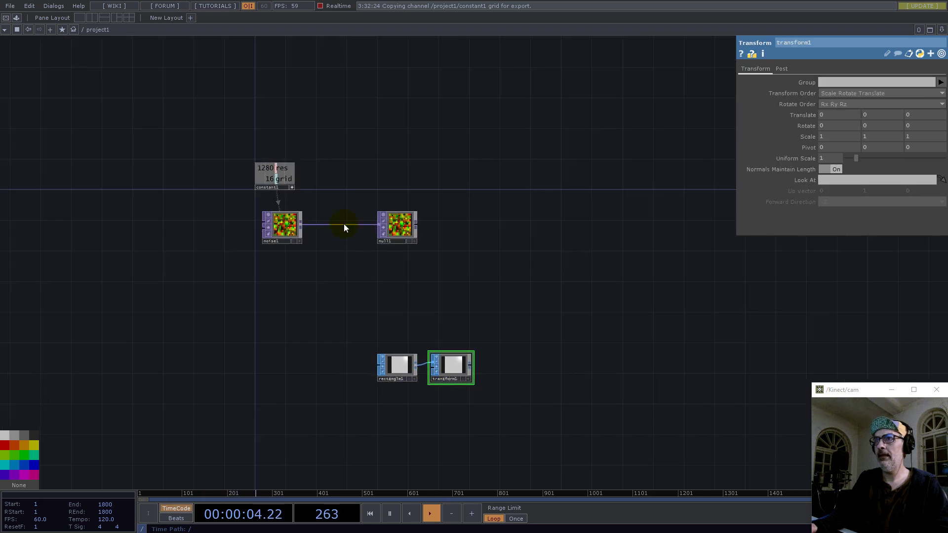
Step: Set transform1's Uniform Scale to the expression 1/op('constant1')['grid'], referencing the grid channel of constant1
scroll(306, 170, up, 3)
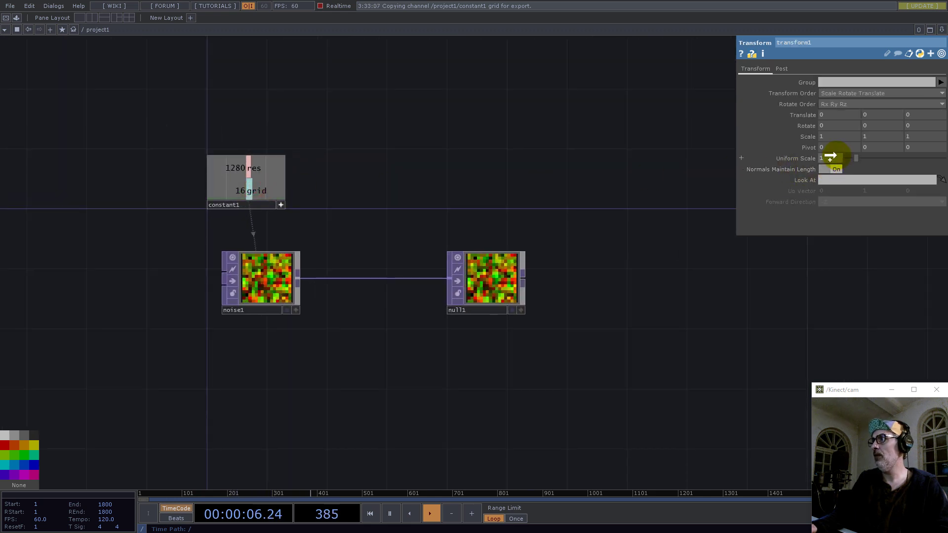
mouse_move(830, 158)
mouse_down()
mouse_move(838, 154)
mouse_move(829, 157)
mouse_up()
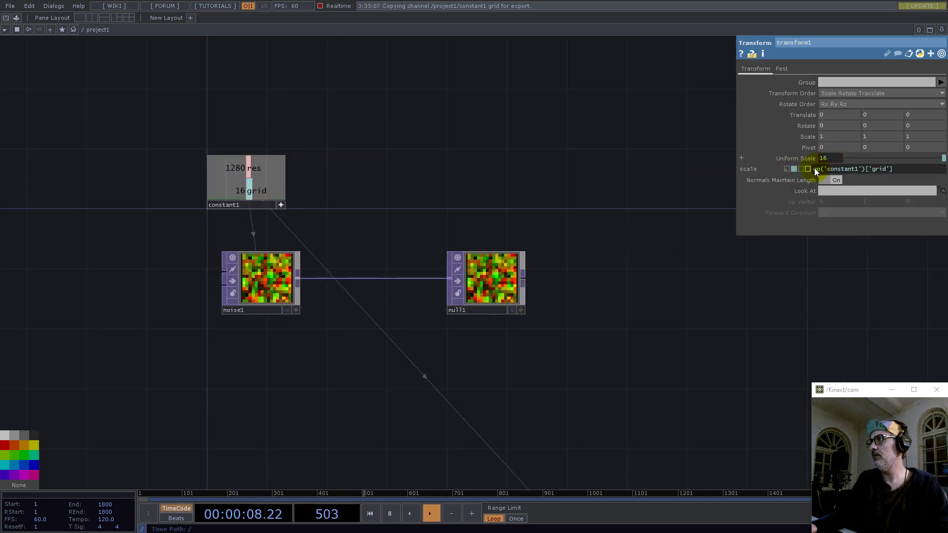
click(809, 171)
text(1/)
key(Return)
Step: Append a Geometry COMP to the output of transform1 and turn on its instancing
scroll(428, 223, down, 5)
scroll(480, 334, up, 5)
right_click(513, 323)
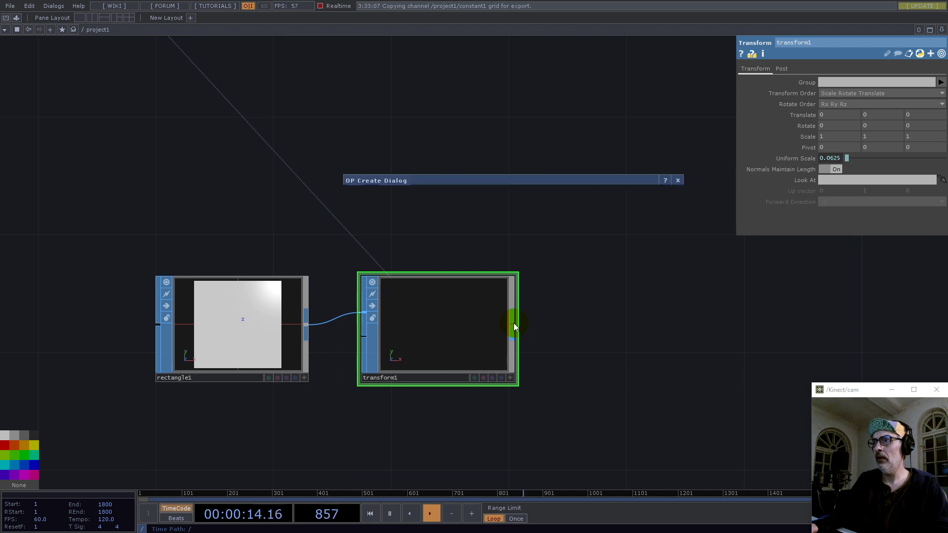
text(g)
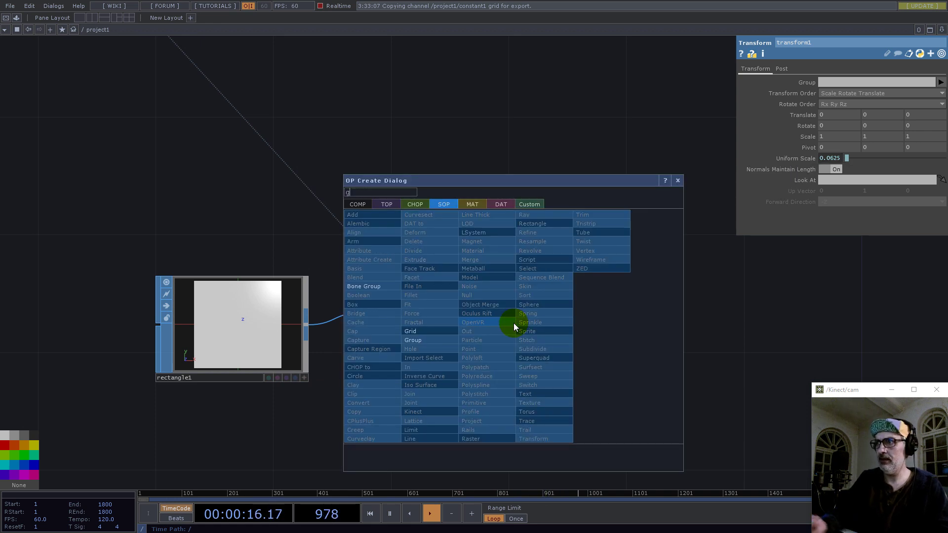
click(356, 205)
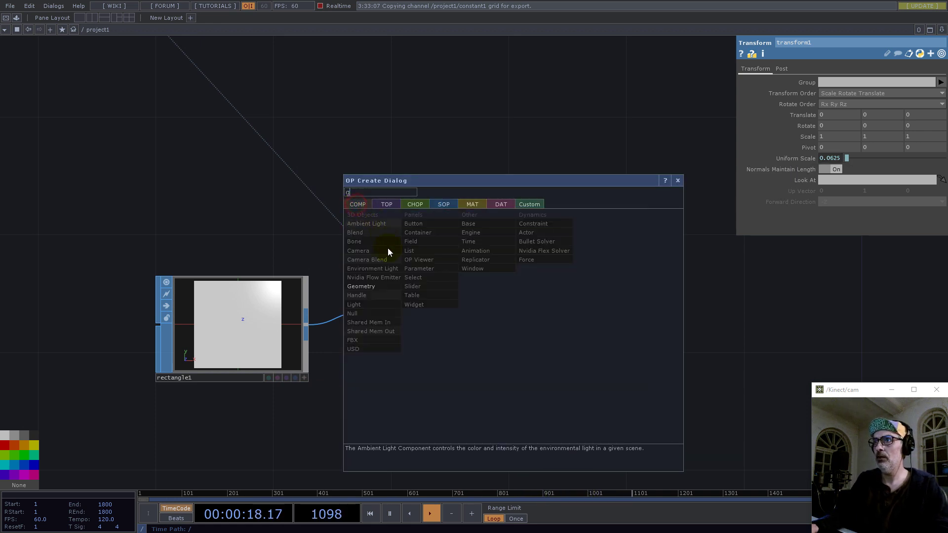
click(372, 286)
click(661, 345)
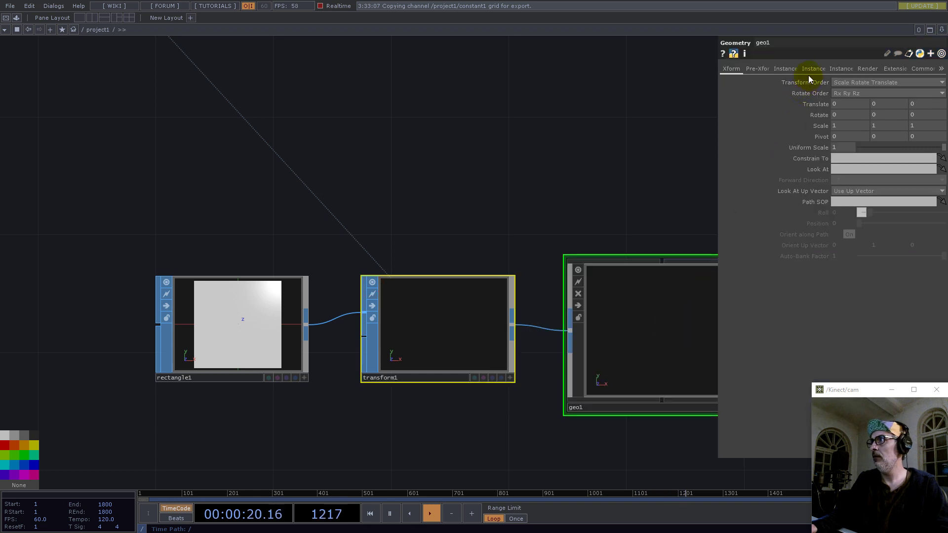
click(794, 69)
click(842, 82)
Step: Move null1 up slightly above noise1's level and colour the node magenta
scroll(395, 247, down, 6)
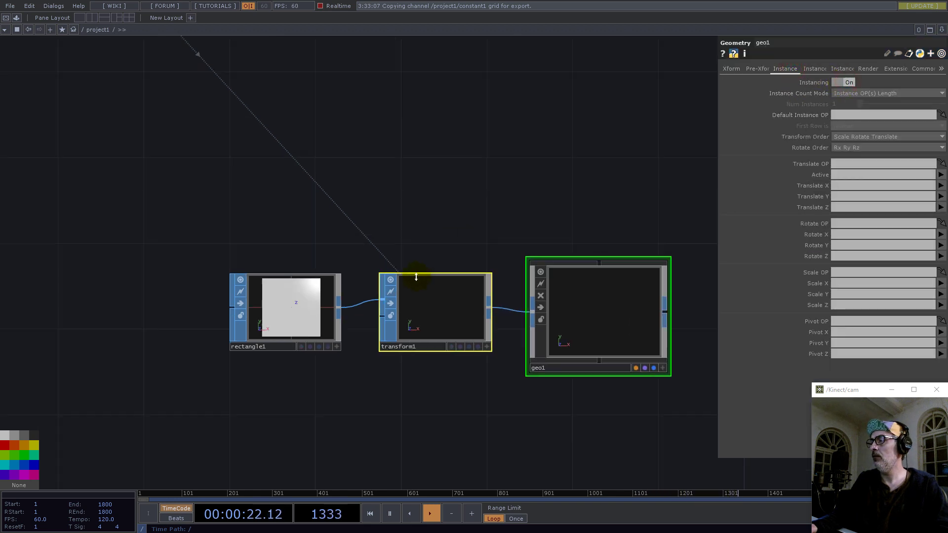
drag(388, 244, 284, 305)
drag(258, 164, 254, 132)
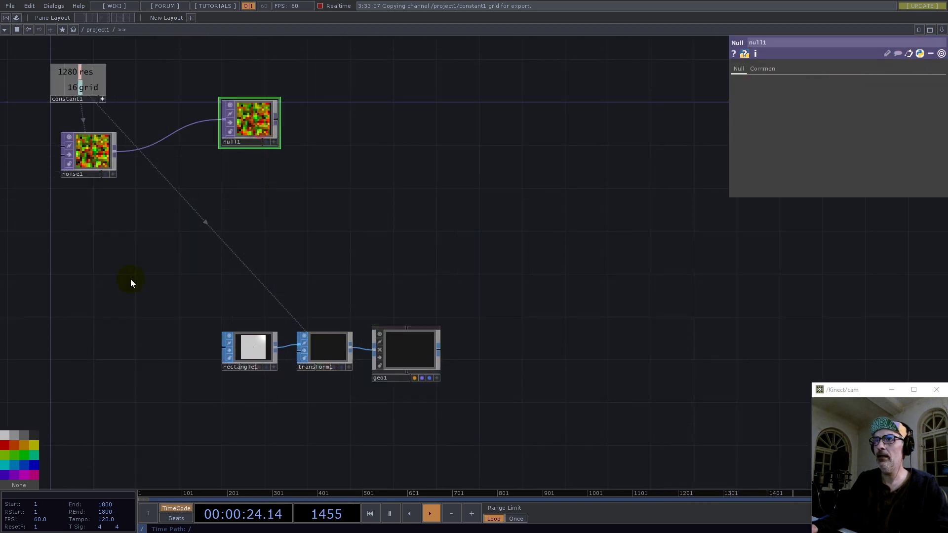
click(25, 474)
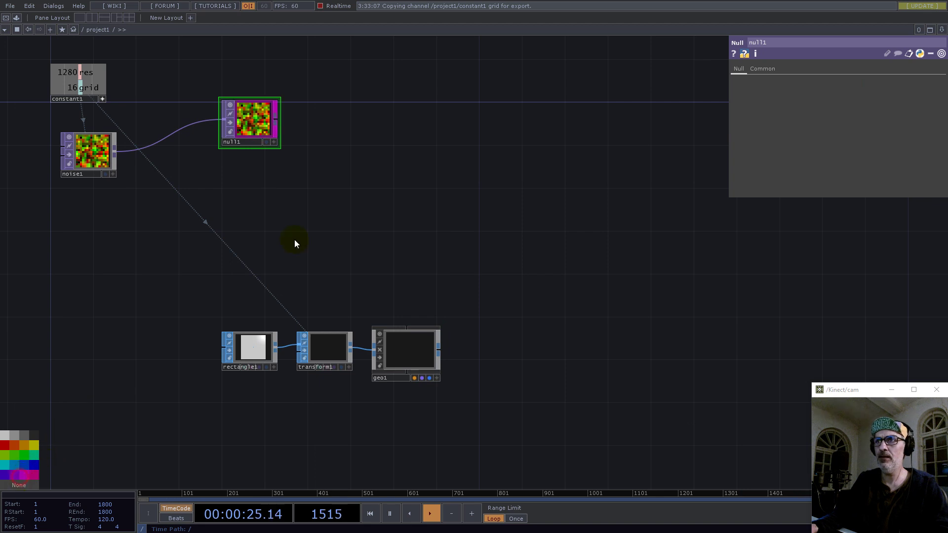
Step: Use null1 as geo1's Translate OP, with channel r for Translate X and g for Translate Y
click(424, 353)
drag(267, 121, 853, 163)
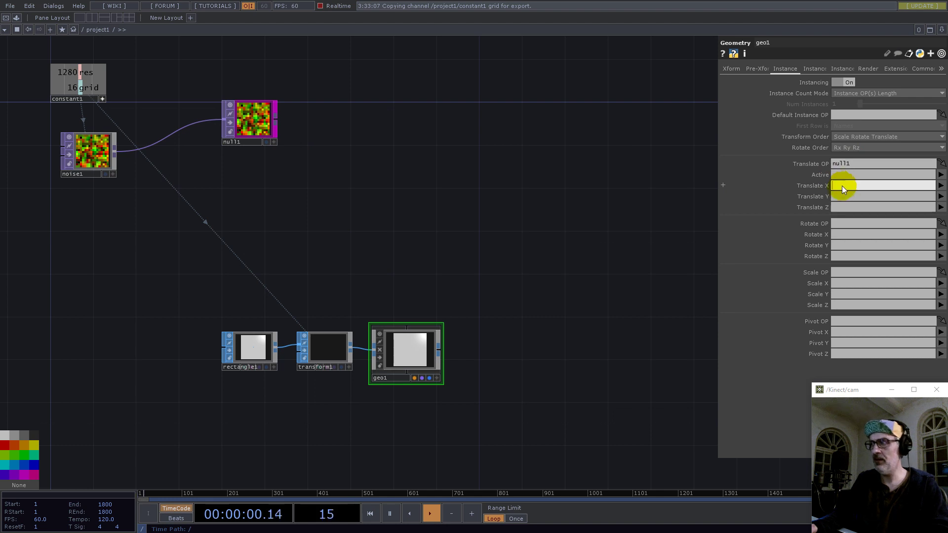
click(836, 196)
text(g)
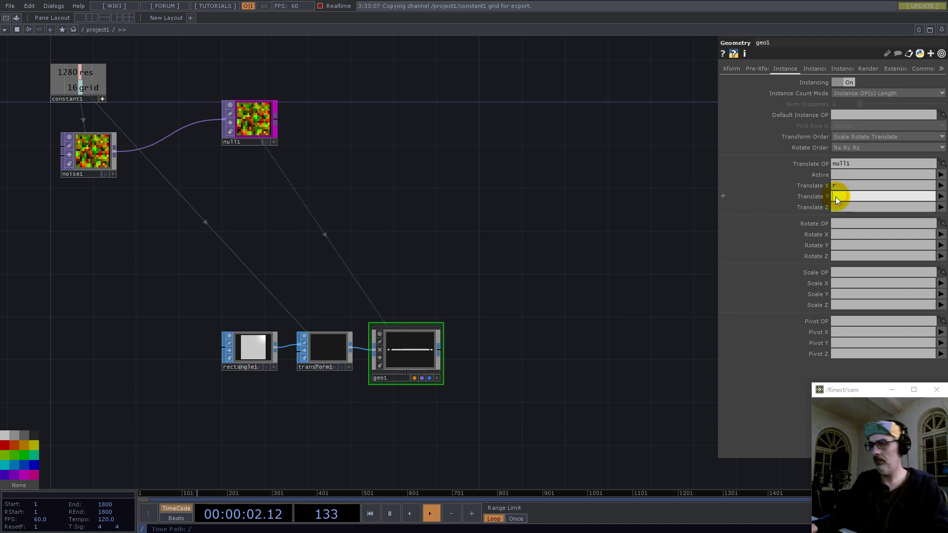
click(598, 242)
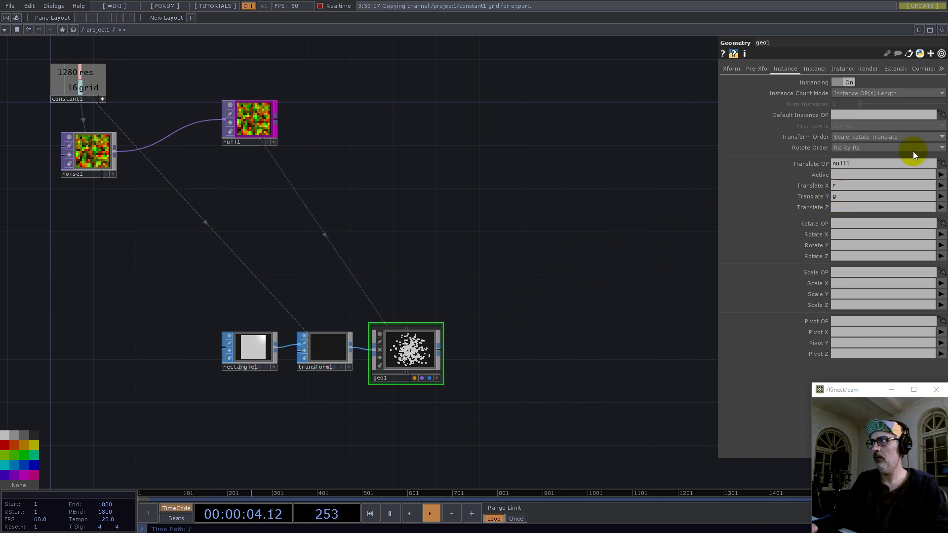
Step: Split the workspace into two side-by-side panes, turn the second into a Geometry Viewer and make it slightly narrower
click(942, 30)
click(873, 49)
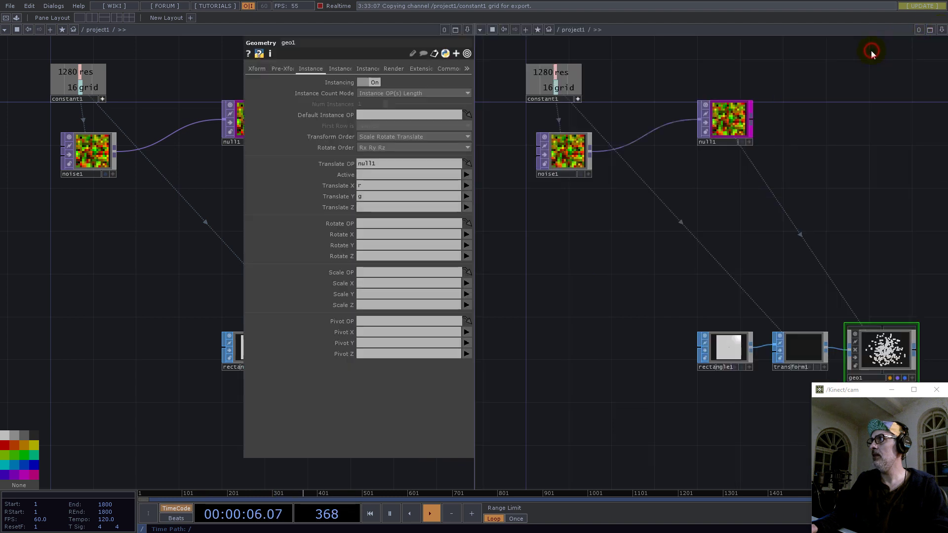
click(480, 30)
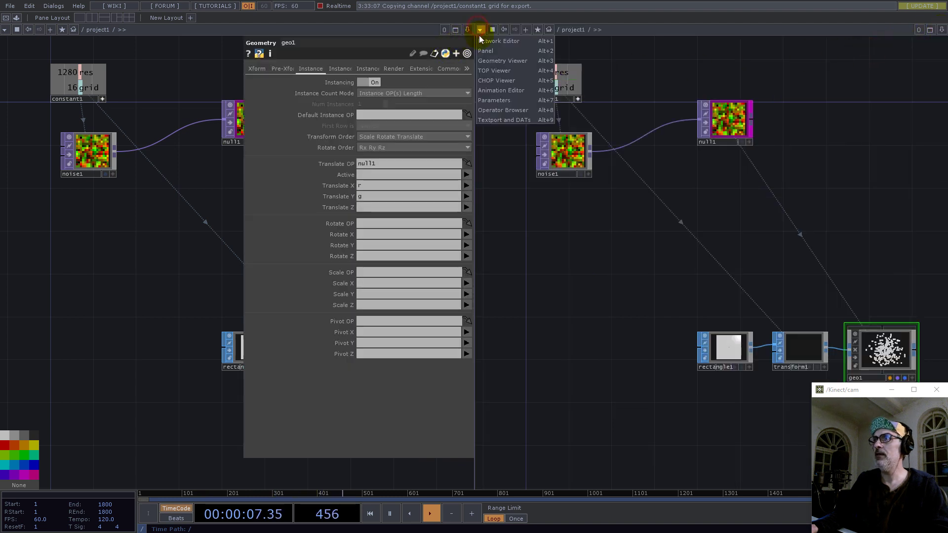
click(489, 60)
drag(144, 286, 73, 308)
scroll(97, 311, down, 5)
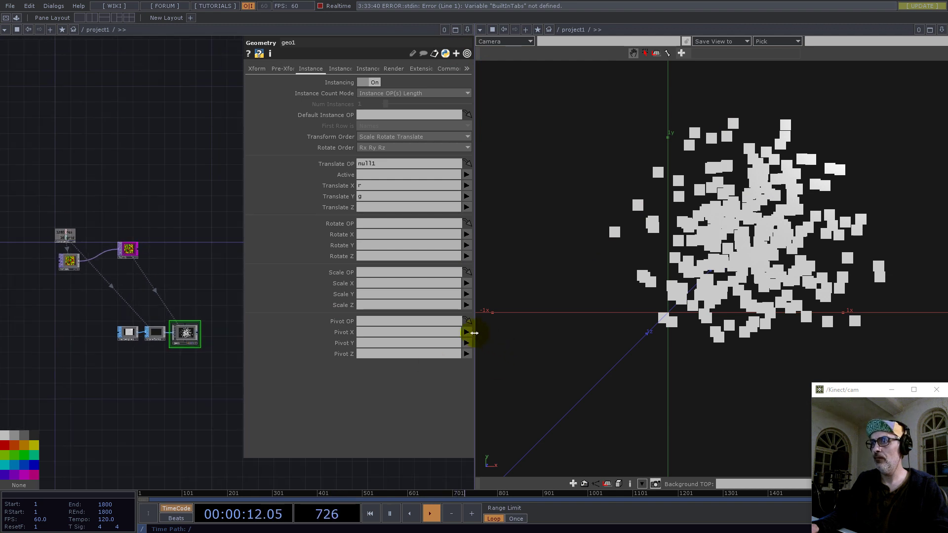
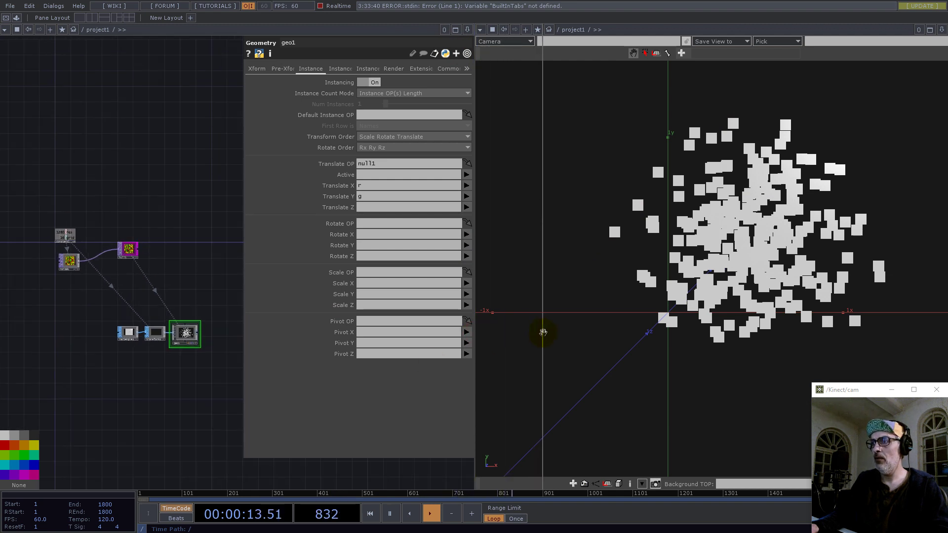
drag(543, 332, 543, 329)
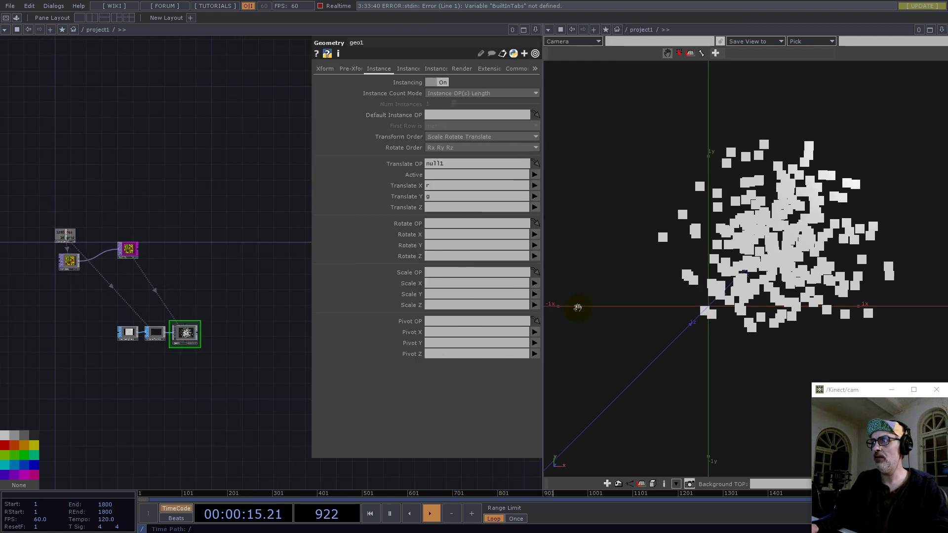
Step: Animate noise1 by driving its Z translation with an absTime expression
click(76, 261)
click(364, 69)
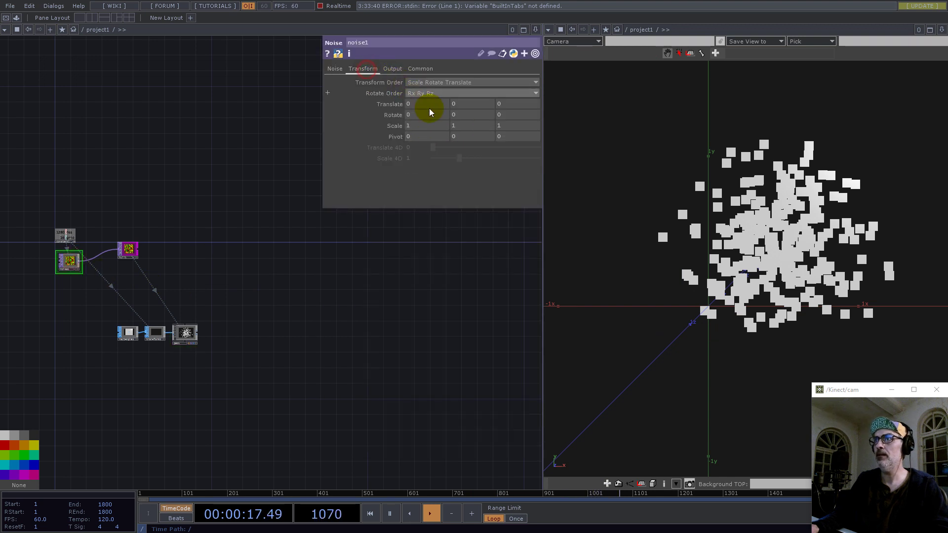
click(499, 99)
text(absTime)
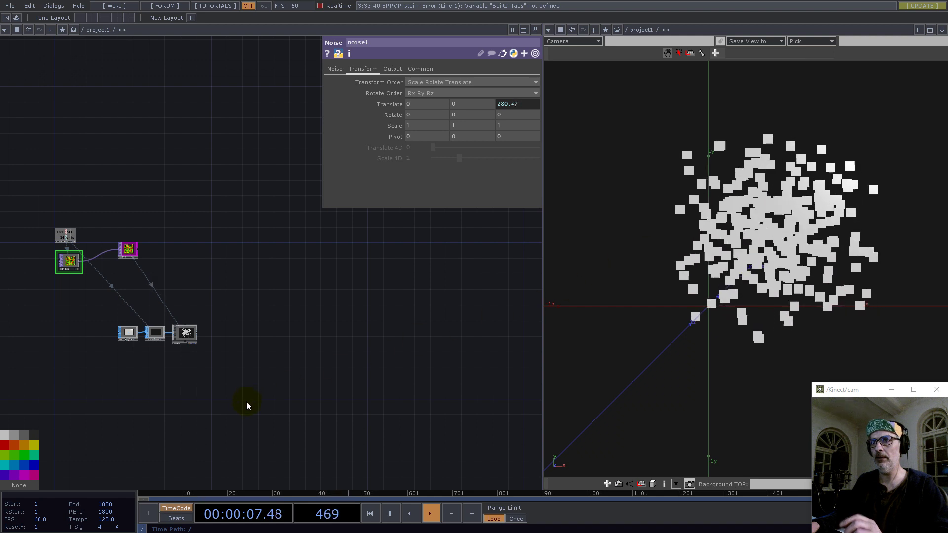
Step: Add a Movie File In TOP in the free area below the network and load the red flower sample image
drag(250, 401, 289, 401)
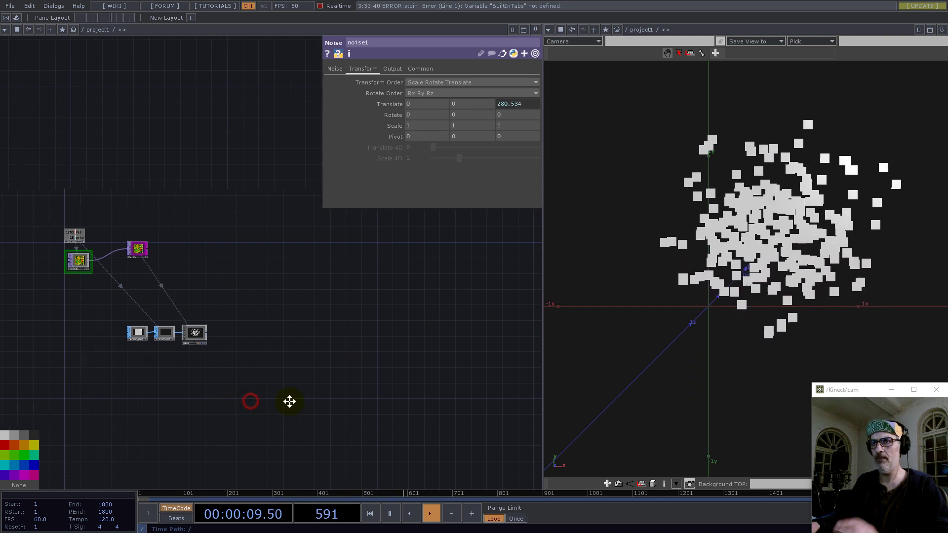
double_click(307, 429)
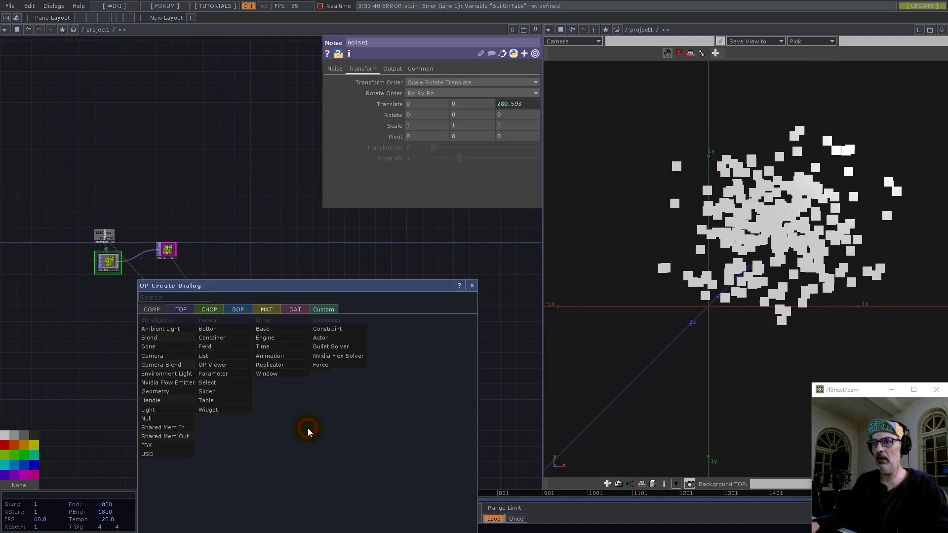
text(m)
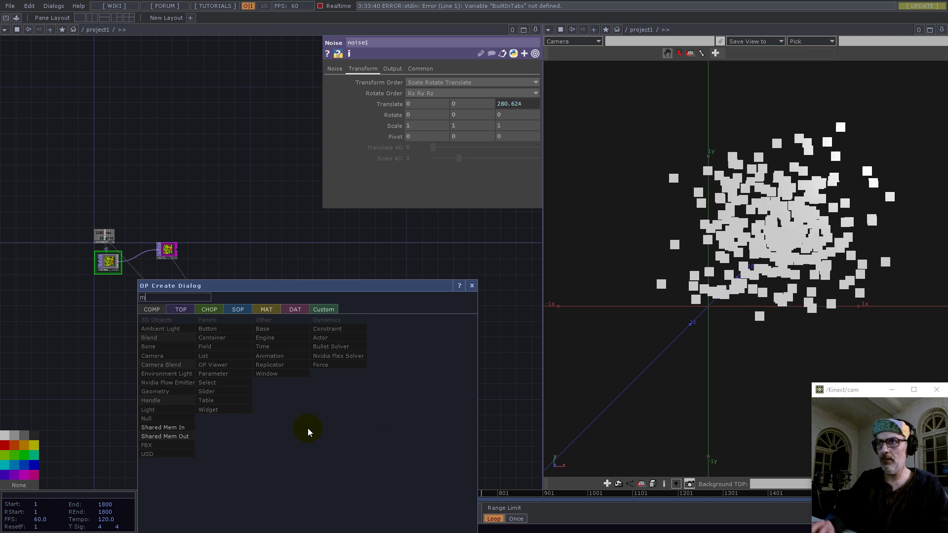
click(181, 310)
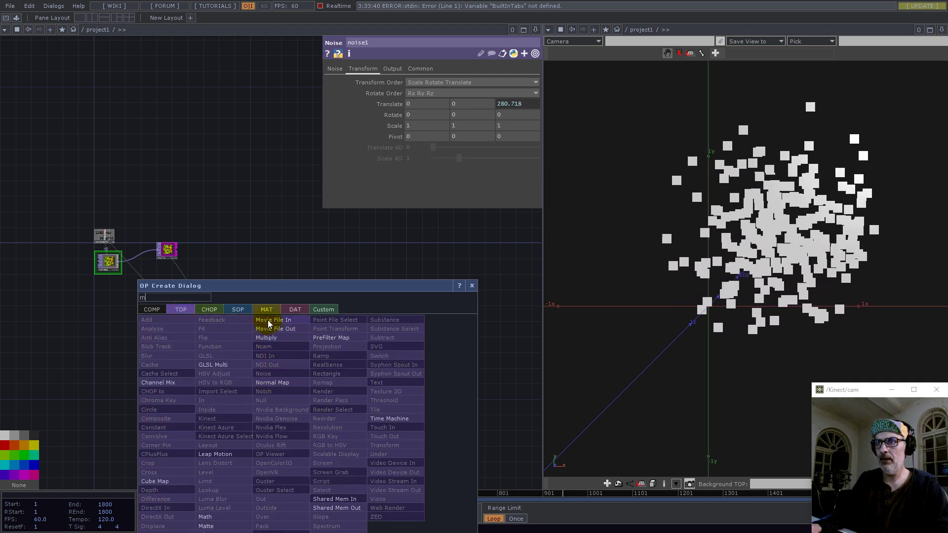
click(273, 321)
click(327, 407)
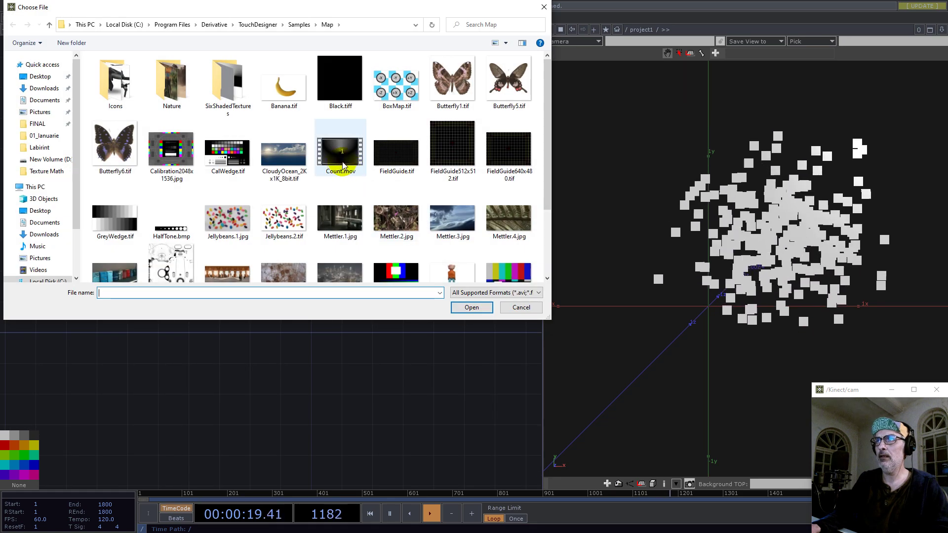
scroll(353, 207, down, 4)
double_click(220, 254)
Step: Append a Fit TOP to the output of moviefilein1
scroll(306, 316, up, 5)
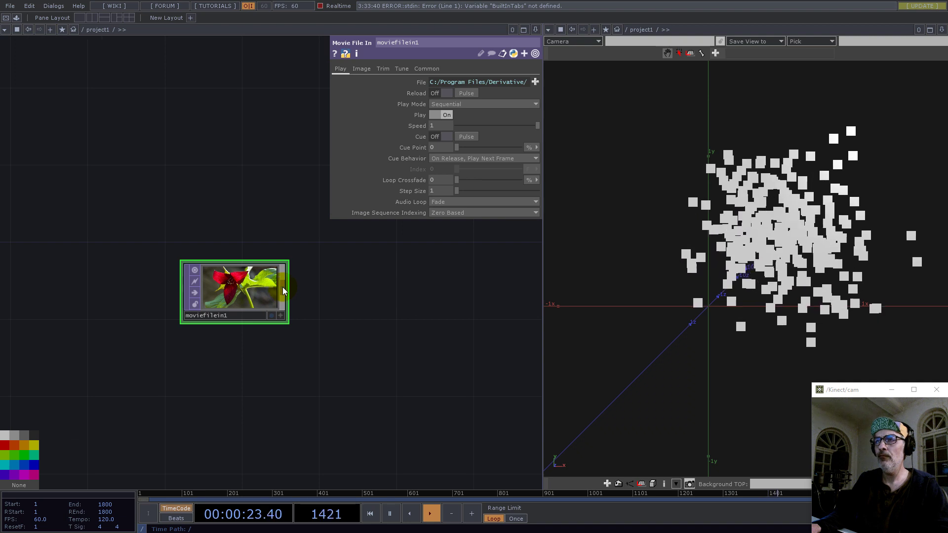
key(Tab)
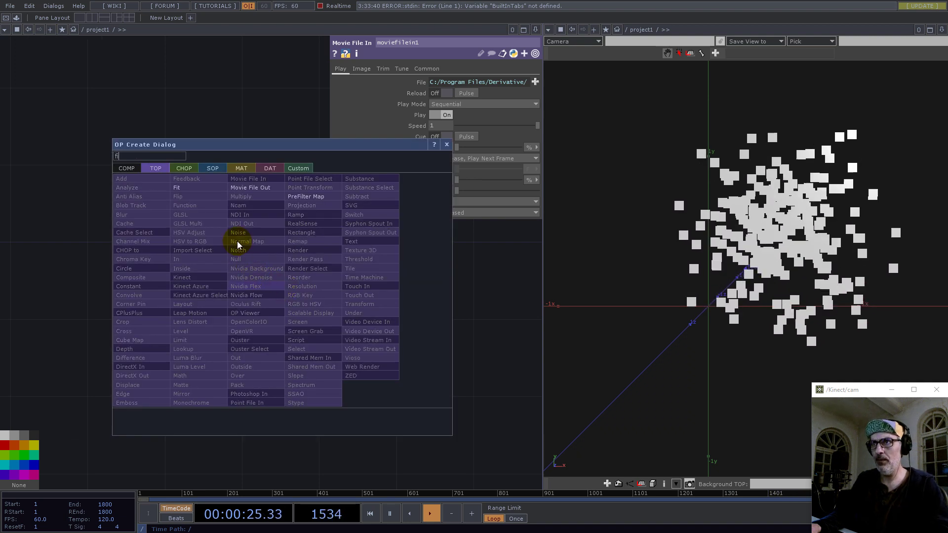
click(190, 187)
click(364, 296)
Step: Link both resolution values of fit1 to the res channel of constant1
scroll(326, 359, down, 6)
drag(184, 141, 263, 203)
scroll(121, 197, up, 5)
scroll(121, 201, up, 1)
drag(117, 229, 417, 126)
drag(359, 72, 395, 93)
click(402, 93)
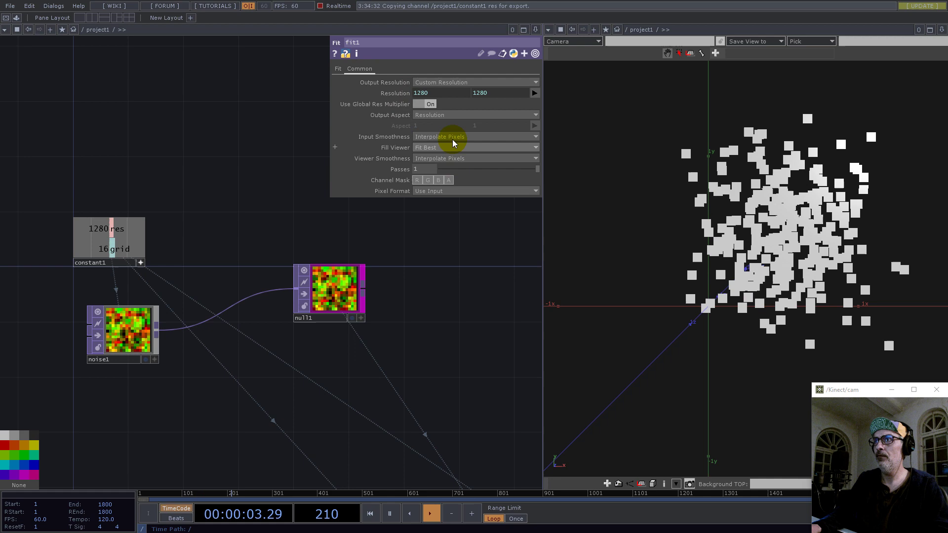
Step: Set fit1's Pixel Format to 32-bit float (RGBA)
scroll(249, 214, down, 5)
drag(440, 366, 319, 302)
click(443, 189)
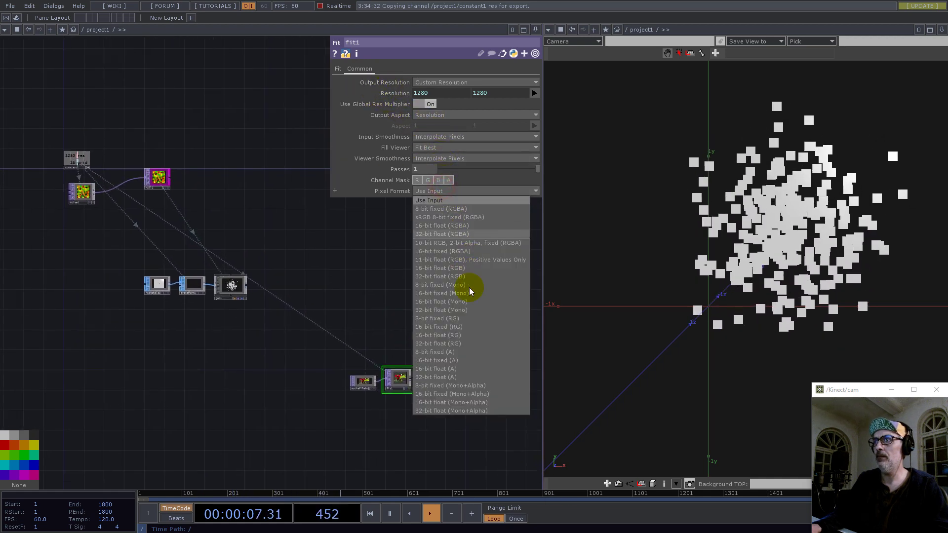
click(458, 230)
Step: Set the Fit mode of fit1 to Fit Outside so the flower image fills the square
click(338, 69)
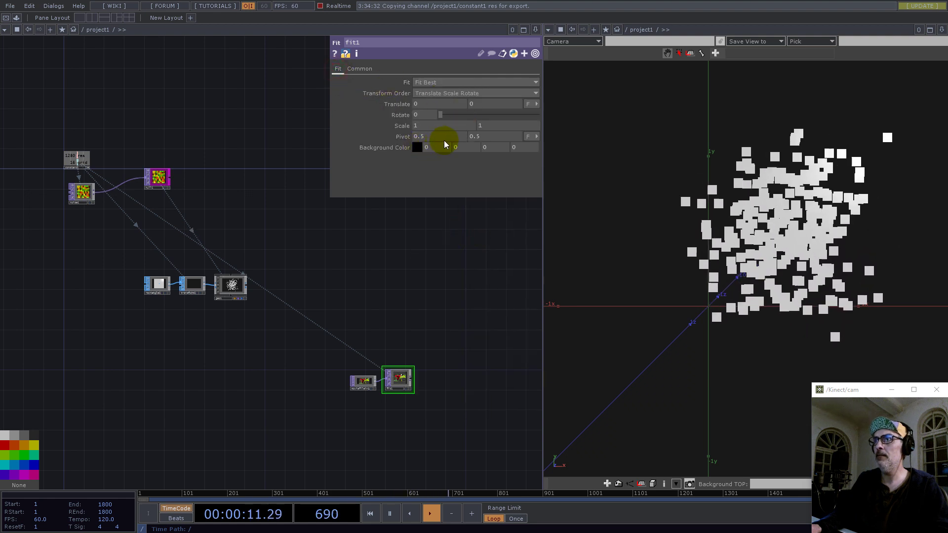
click(421, 83)
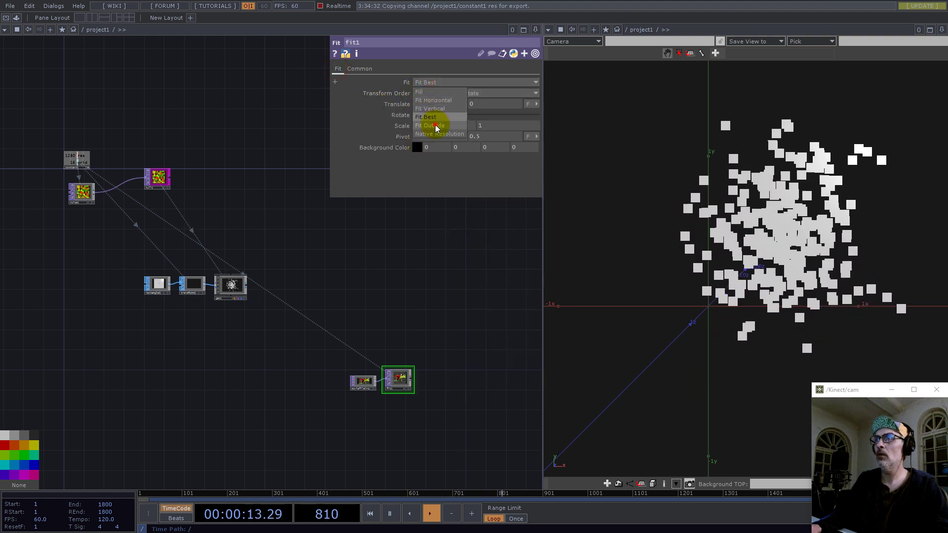
click(436, 128)
scroll(405, 375, up, 6)
scroll(405, 417, up, 5)
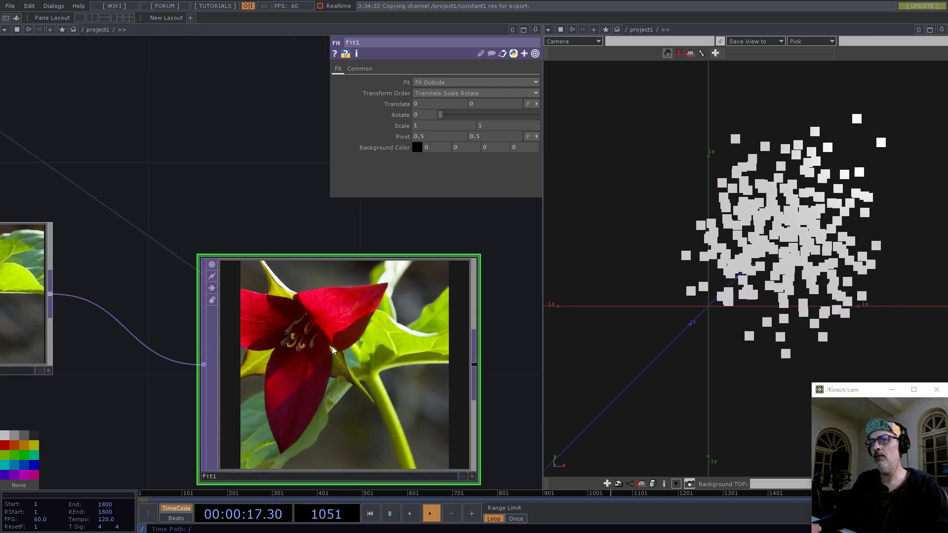
Step: Move moviefilein1 and fit1 together farther down and to the right, away from geo1
scroll(346, 353, down, 8)
scroll(275, 274, down, 5)
drag(230, 259, 304, 378)
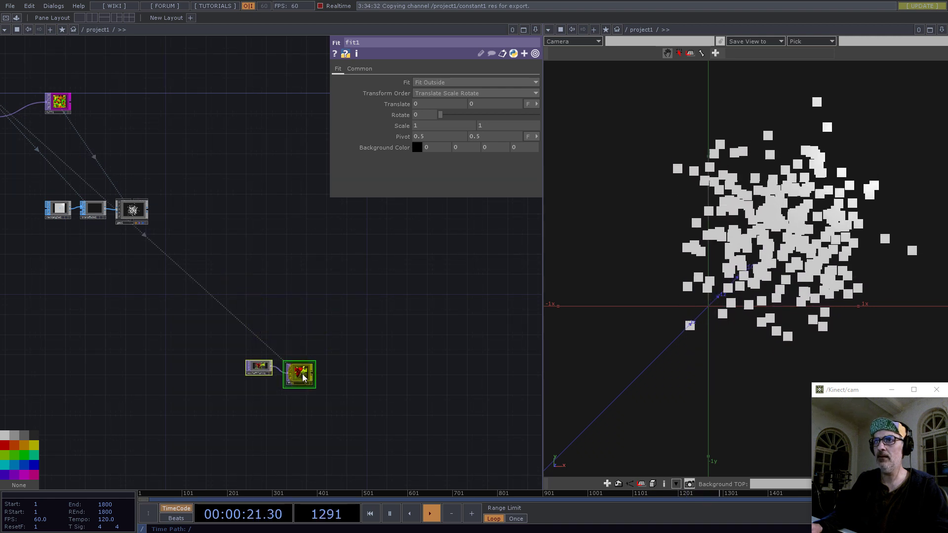
drag(381, 406, 388, 414)
drag(254, 281, 444, 363)
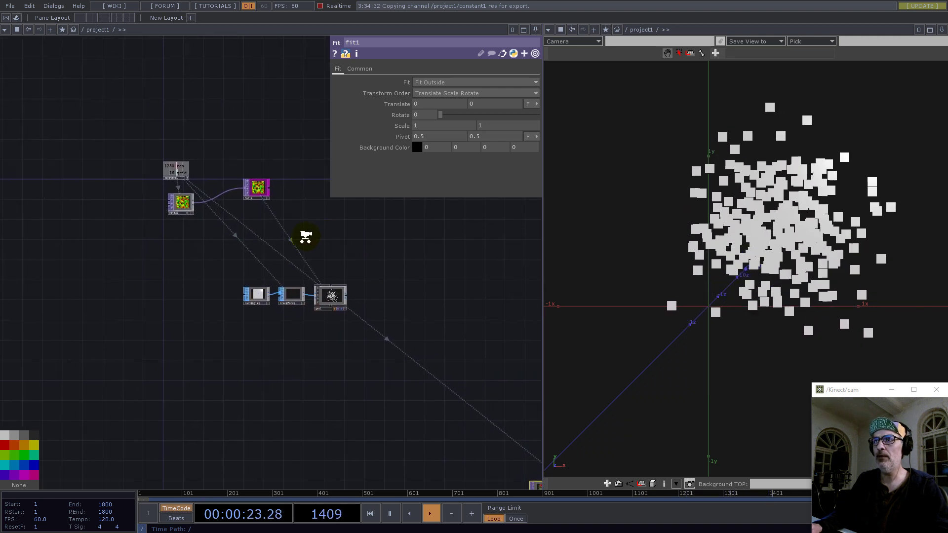
scroll(306, 234, up, 5)
scroll(371, 363, up, 5)
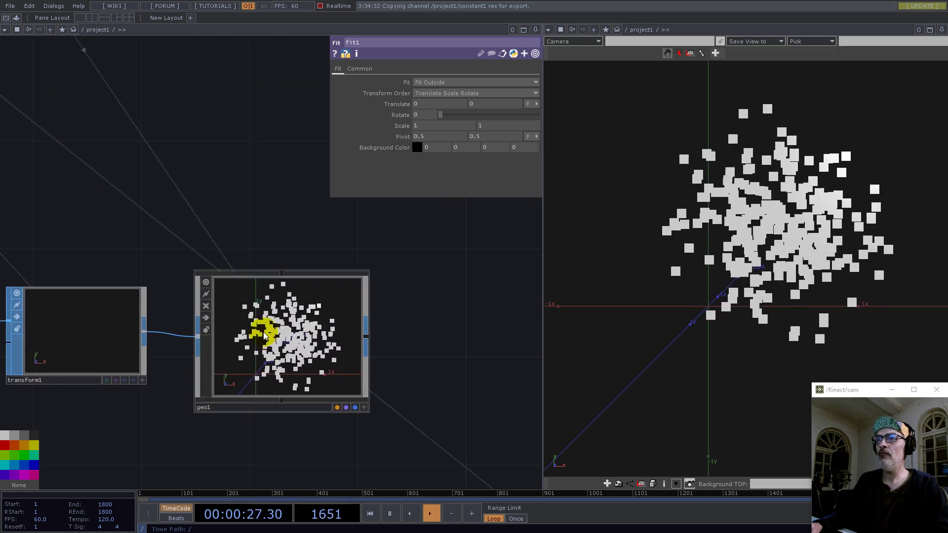
scroll(302, 326, down, 5)
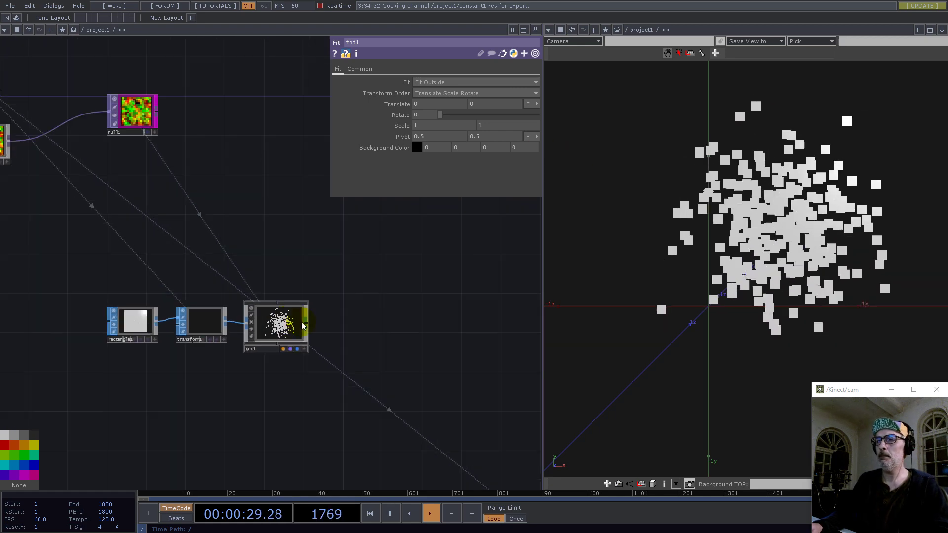
Step: Add a Render TOP beside geo1
key(Tab)
text(re)
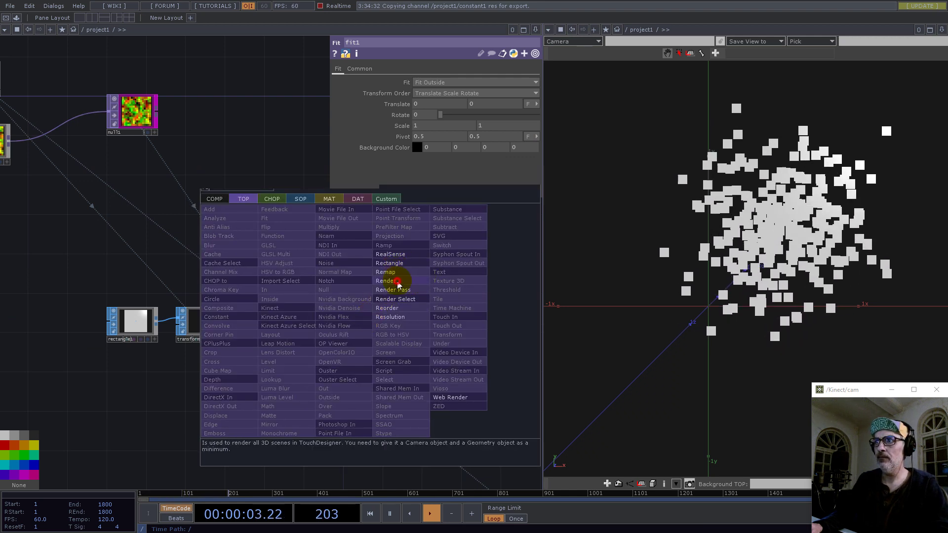
click(394, 281)
click(362, 325)
drag(355, 292, 320, 332)
Step: Add a Camera COMP directly above render1
key(Tab)
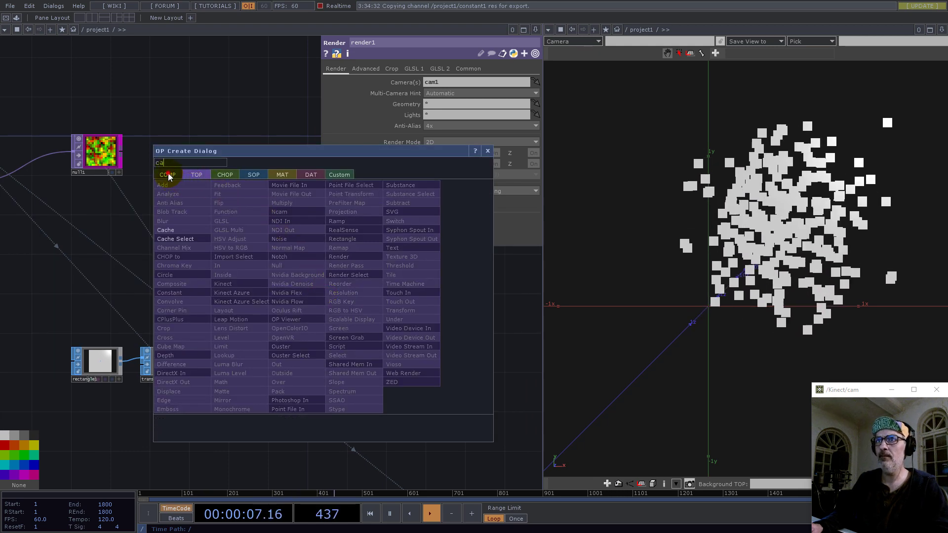
click(168, 174)
text(ca)
click(173, 220)
click(329, 306)
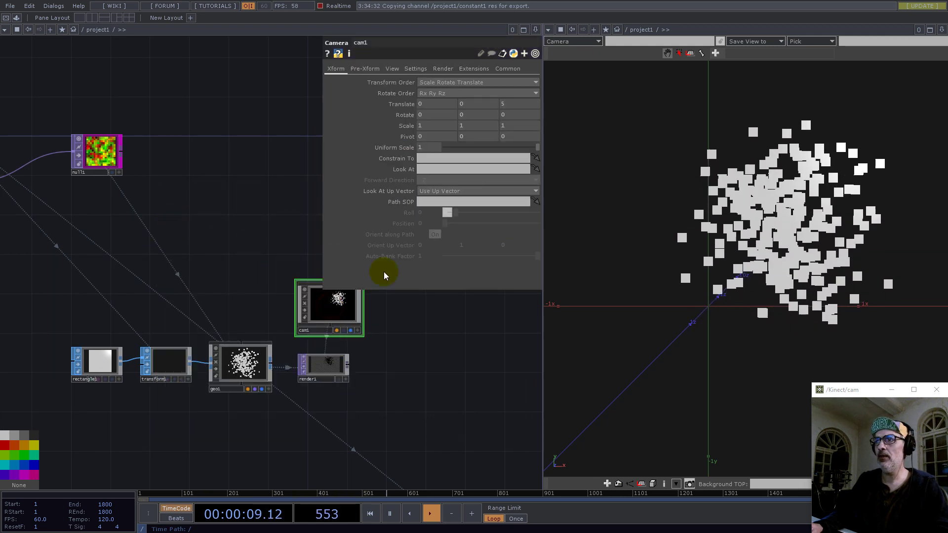
Step: Set cam1's projection to Orthographic with an Ortho Width of 1
click(425, 70)
click(392, 69)
click(435, 82)
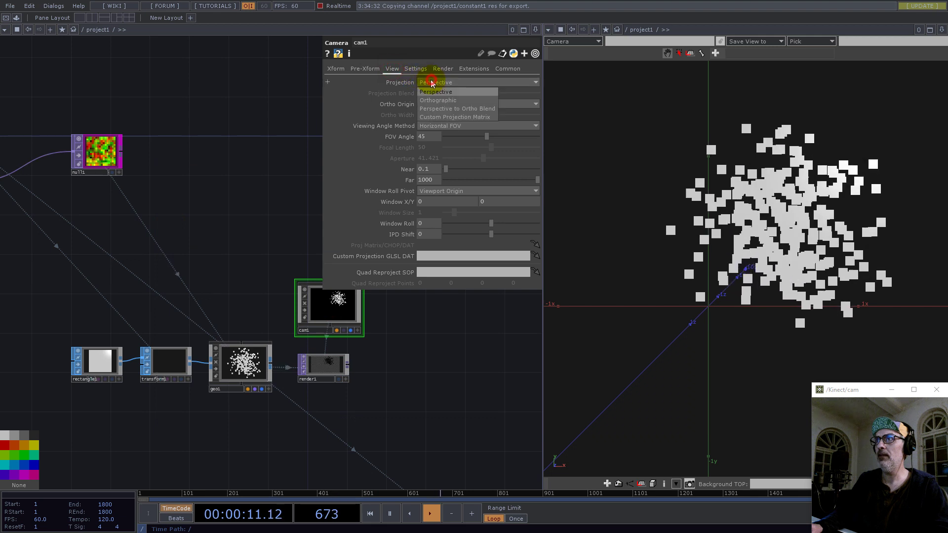
click(432, 100)
click(433, 121)
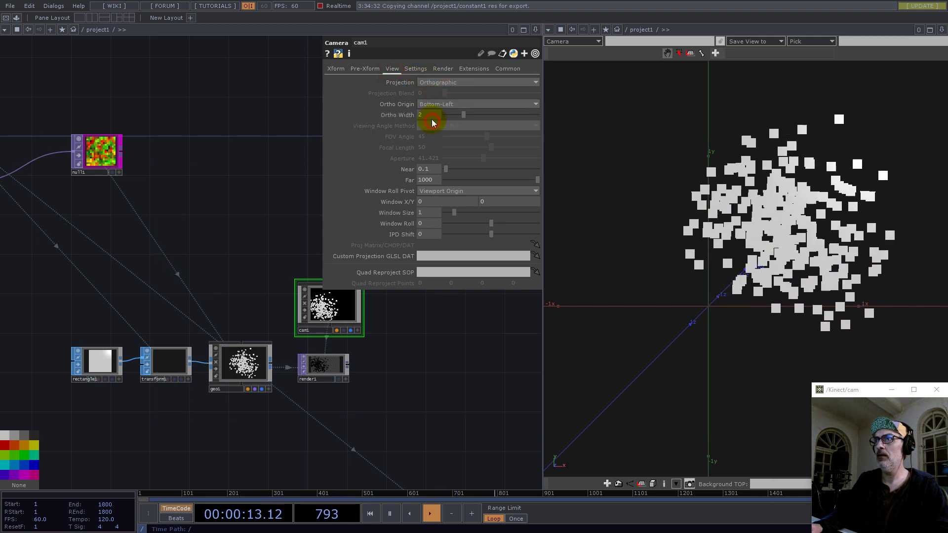
text(1)
key(Return)
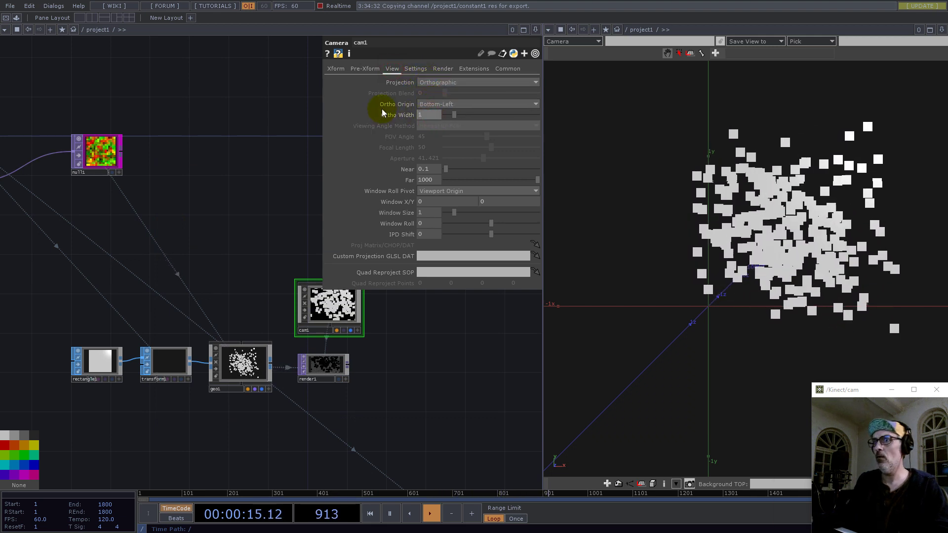
Step: Link both resolution values of render1 to the res channel of constant1
scroll(208, 197, down, 5)
scroll(187, 193, up, 5)
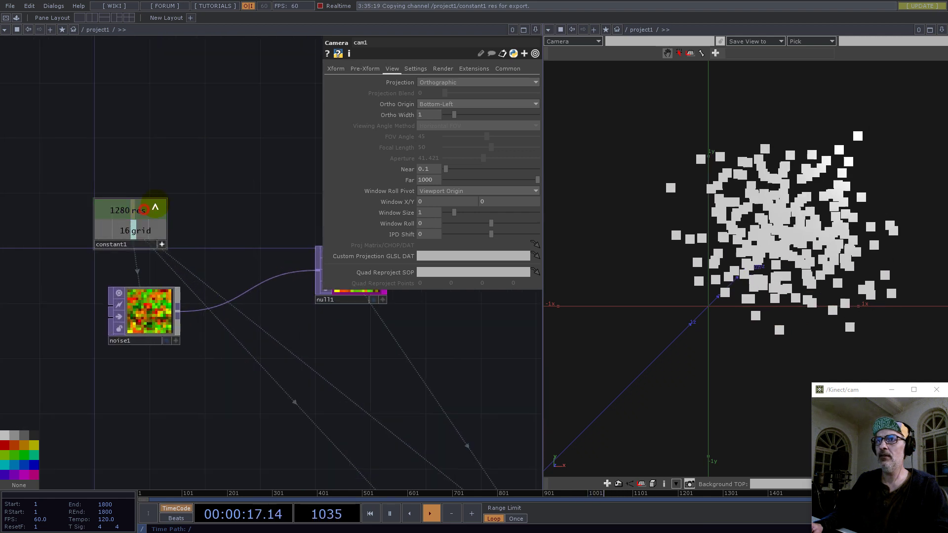
click(501, 70)
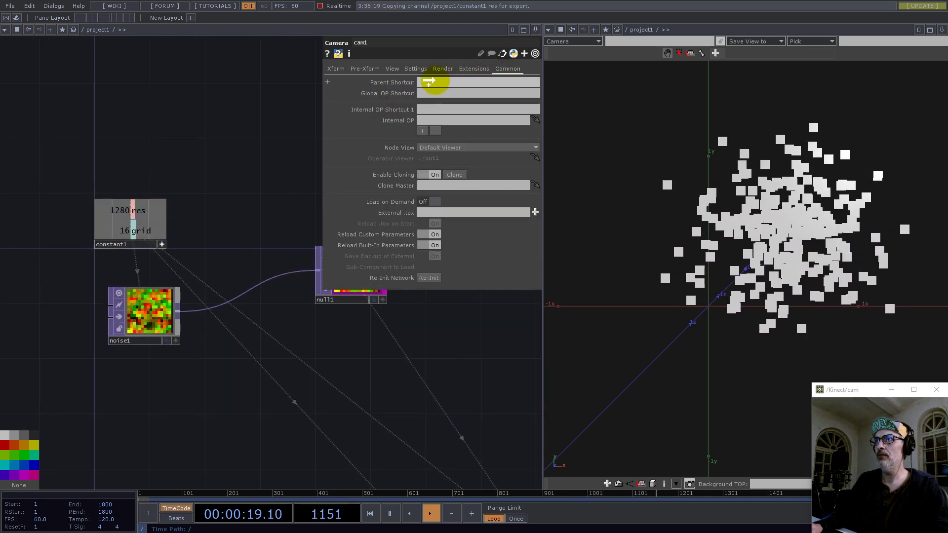
scroll(85, 370, down, 5)
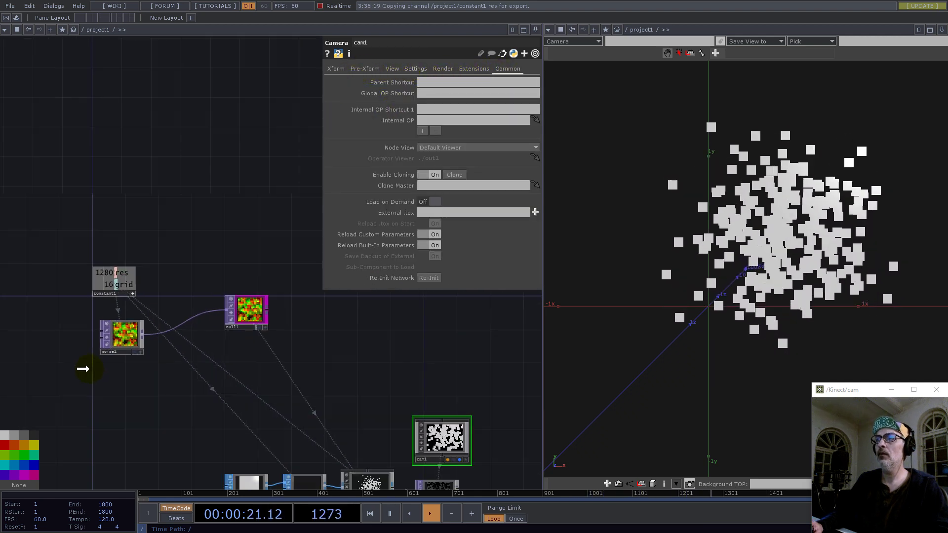
scroll(296, 447, up, 7)
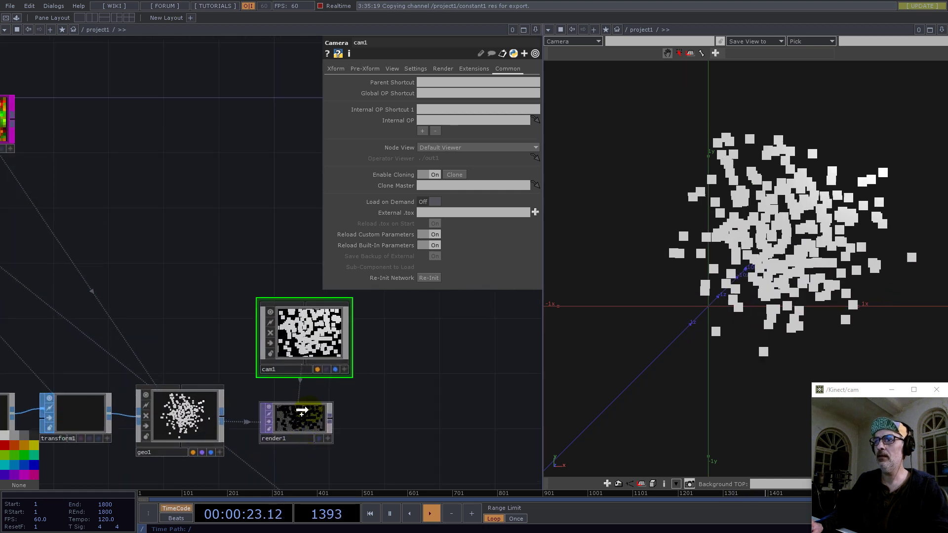
click(301, 412)
click(467, 69)
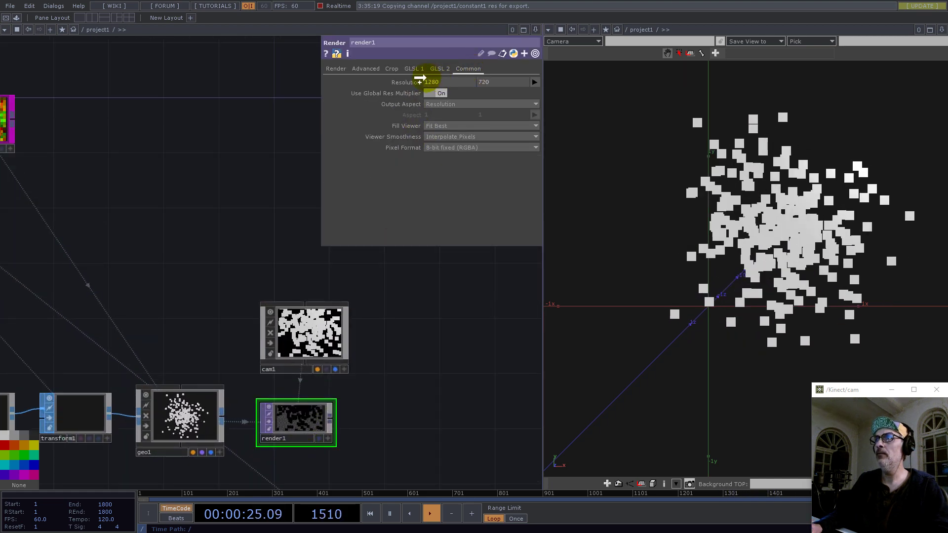
drag(408, 82, 409, 83)
click(413, 84)
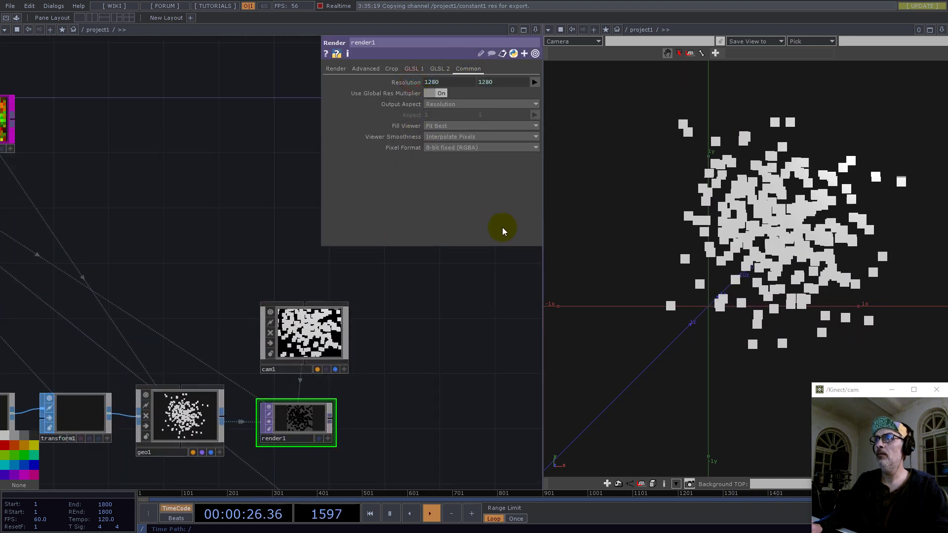
Step: Set render1's Pixel Format to 32-bit float (RGBA) and enlarge its node to show the square image
click(455, 148)
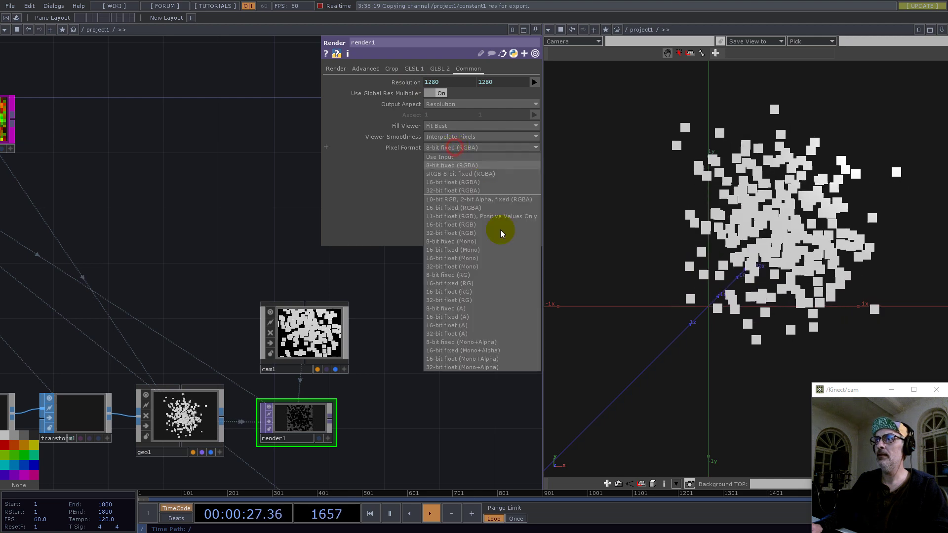
click(467, 190)
drag(332, 403, 332, 400)
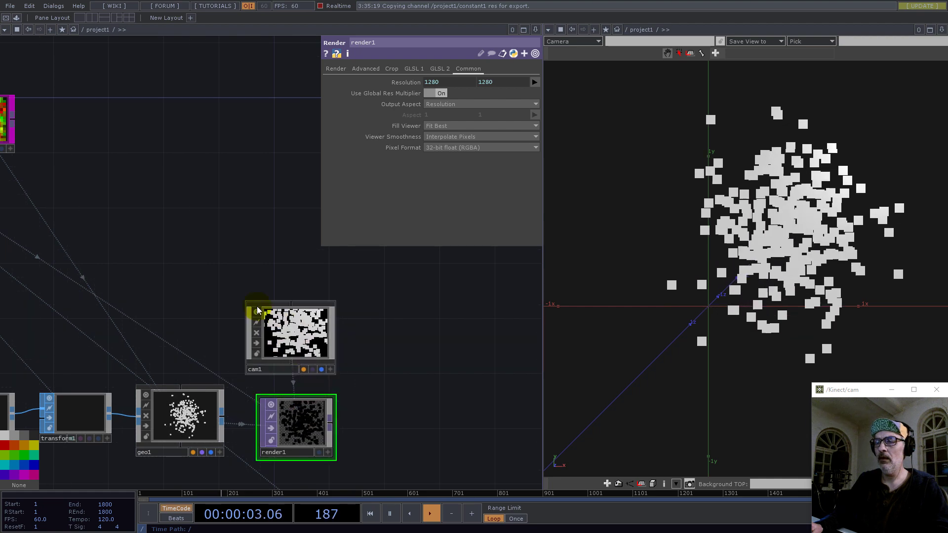
drag(203, 273, 247, 240)
scroll(249, 244, down, 3)
drag(182, 237, 261, 290)
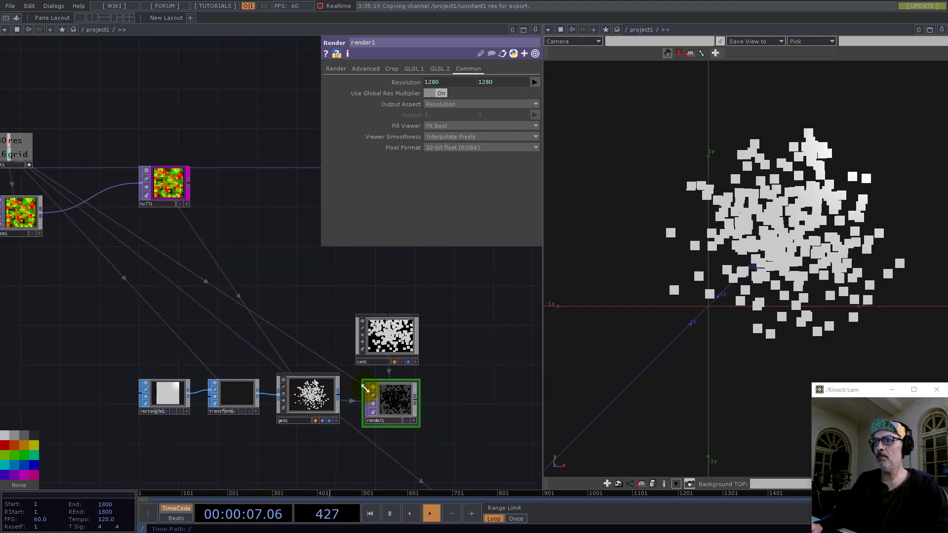
Step: Assign null1 as geo1's instance Color OP, with channels r, g and b driving R, G and B
scroll(368, 393, up, 5)
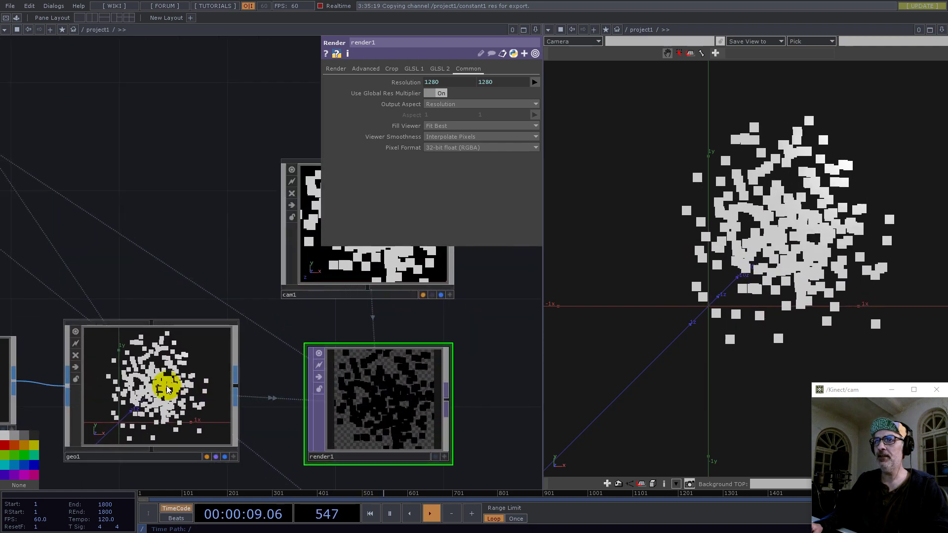
scroll(195, 388, down, 3)
drag(145, 291, 228, 281)
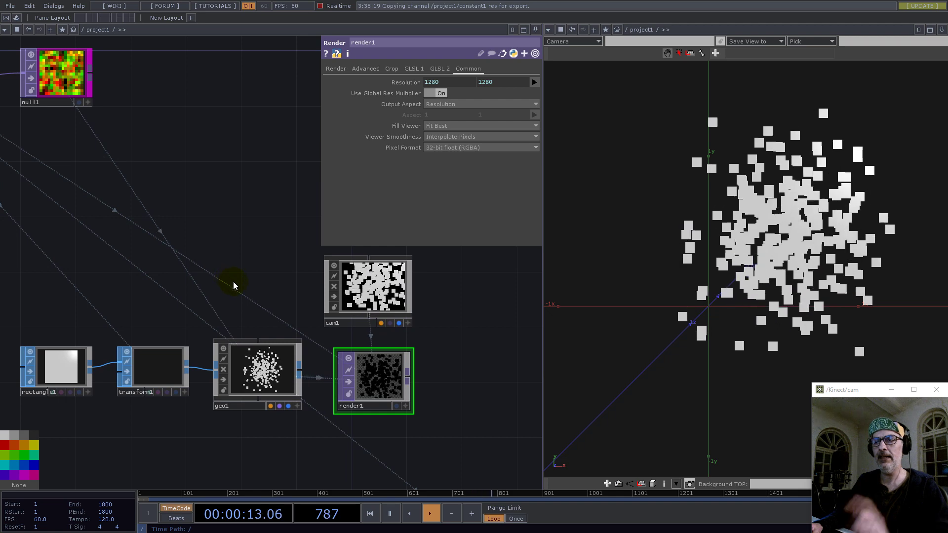
drag(67, 86, 431, 374)
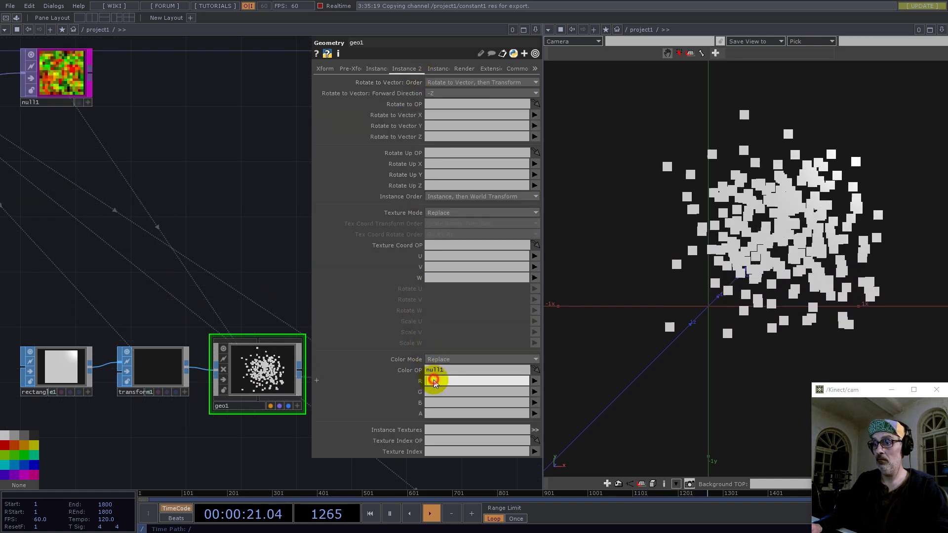
key(Tab)
text(b)
key(Return)
scroll(271, 275, down, 5)
drag(252, 254, 146, 285)
scroll(203, 339, up, 6)
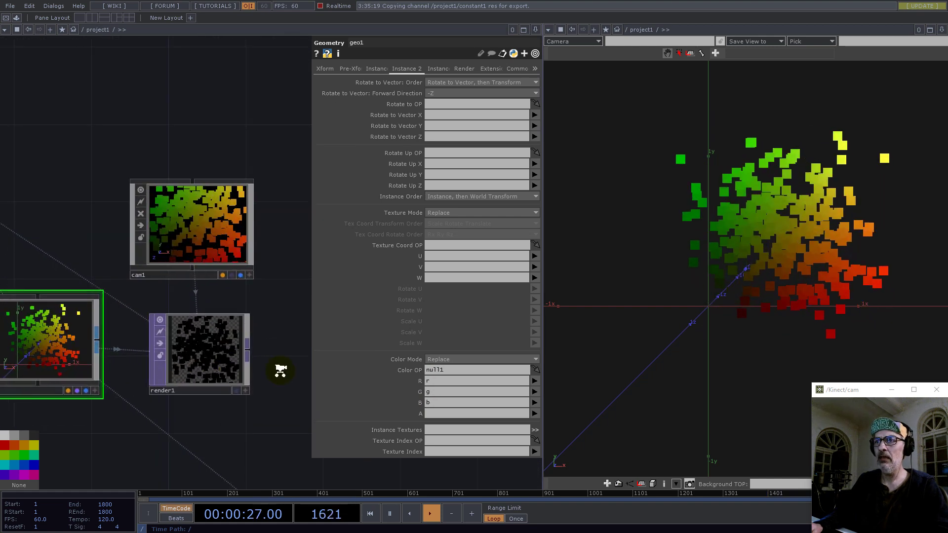
Step: Add a Constant MAT below geo1 and assign it as geo1's render material
scroll(280, 370, down, 3)
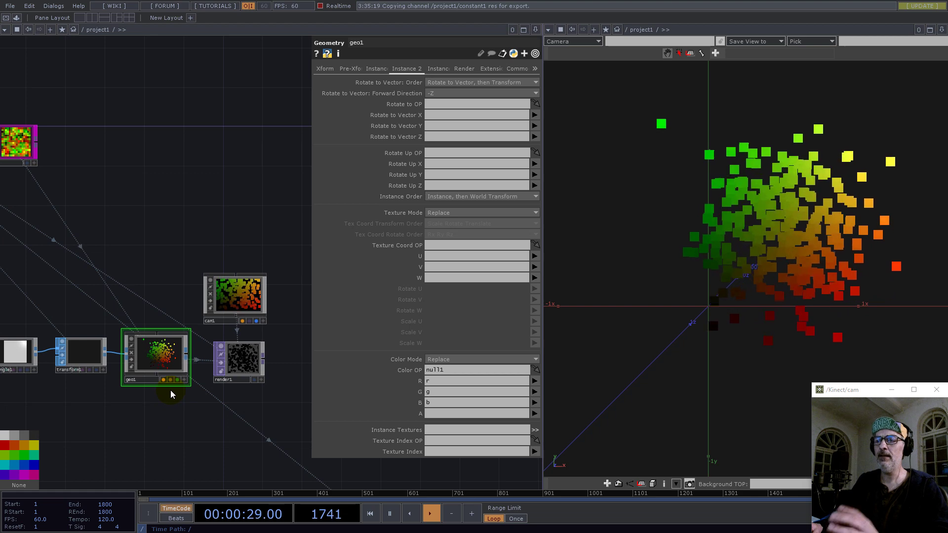
double_click(154, 419)
click(117, 299)
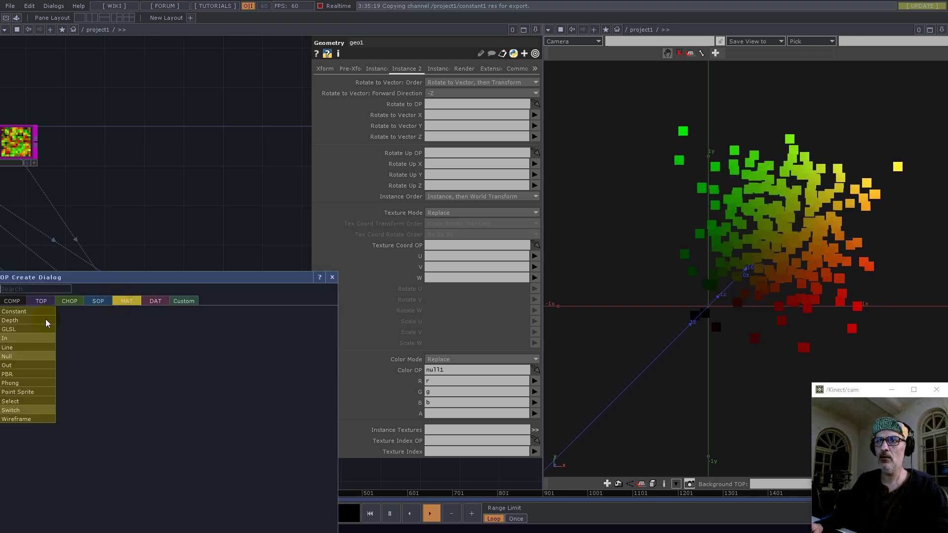
click(37, 320)
click(154, 417)
click(151, 360)
drag(158, 412, 462, 82)
Step: Turn off the node viewers of geo1 and cam1
scroll(244, 358, up, 5)
scroll(244, 359, down, 5)
click(198, 231)
click(212, 285)
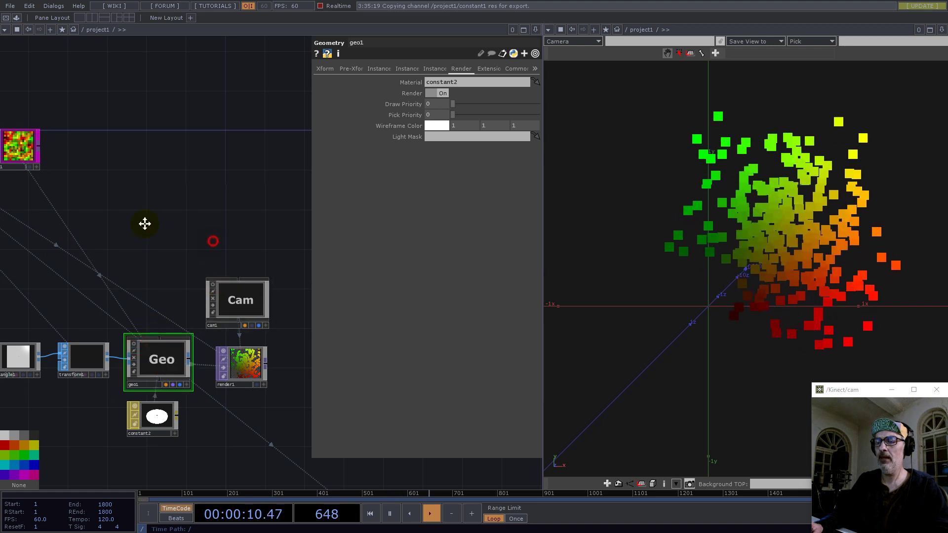
Step: Append a Null TOP to render1's output, placed well to its right
scroll(123, 249, down, 5)
right_click(159, 298)
click(140, 262)
click(282, 306)
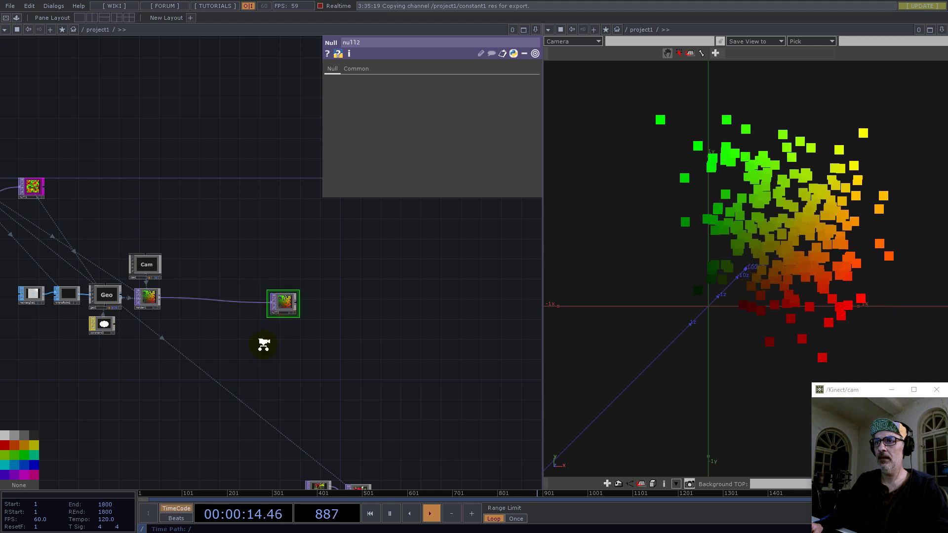
Step: Move moviefilein1 and fit1 together up to just below the connection between render1 and null2
scroll(264, 342, down, 3)
drag(344, 473, 266, 360)
scroll(238, 345, up, 3)
scroll(190, 339, up, 3)
scroll(161, 271, down, 5)
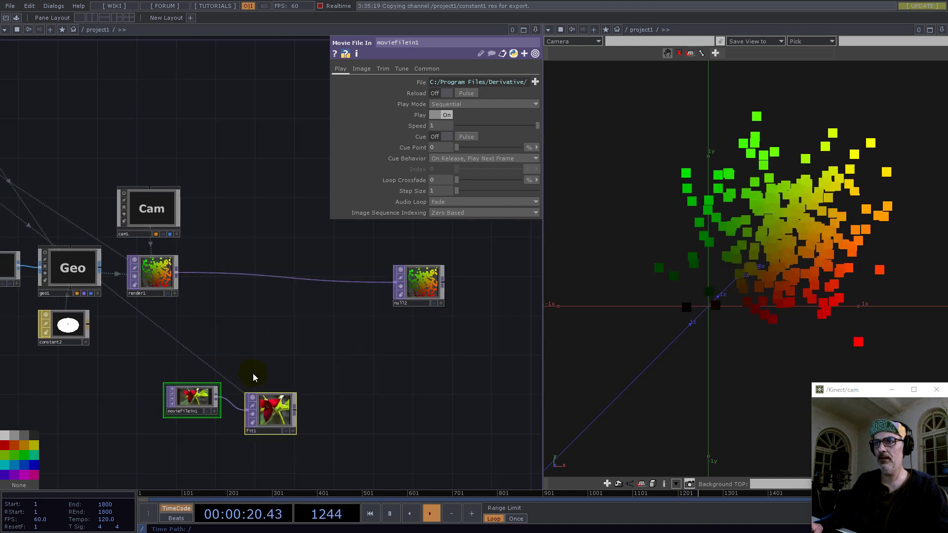
Step: Append a Remap TOP to fit1's output, placed between fit1 and null2
right_click(297, 410)
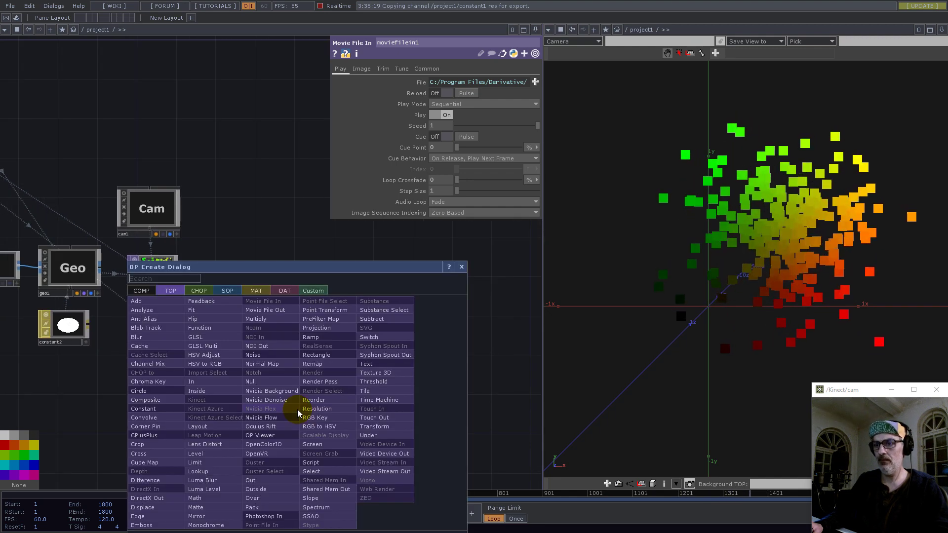
text(re)
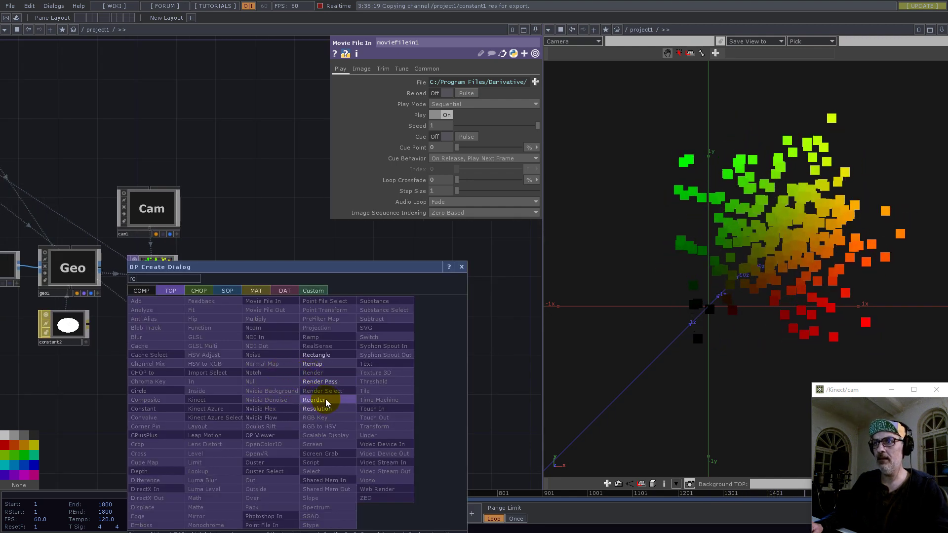
click(312, 363)
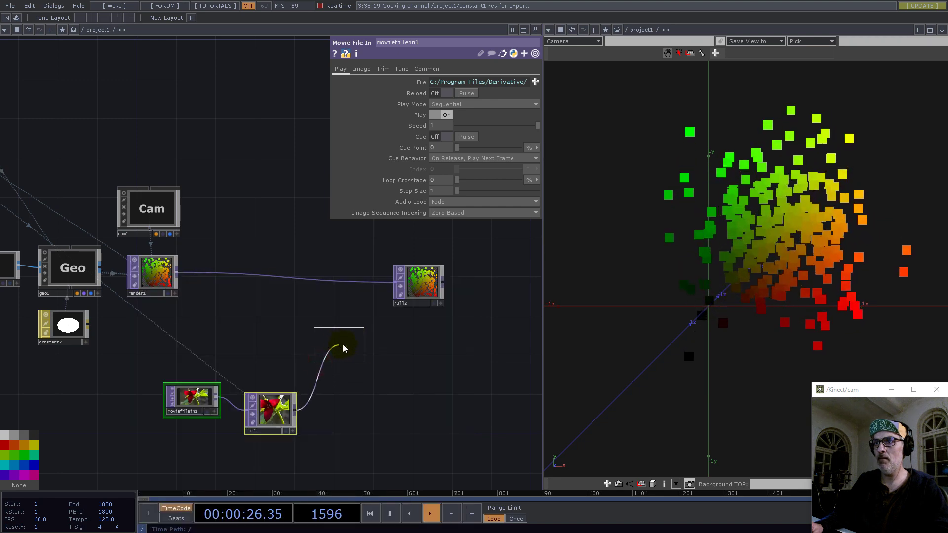
click(370, 342)
Step: Wire render1 into remap1's second input and feed remap1's output into null2
drag(178, 271, 463, 277)
scroll(399, 346, up, 2)
scroll(398, 346, up, 1)
Step: Turn on null2's display flag, switch the geometry viewer pane to a TOP Viewer and widen that pane
click(478, 302)
click(548, 30)
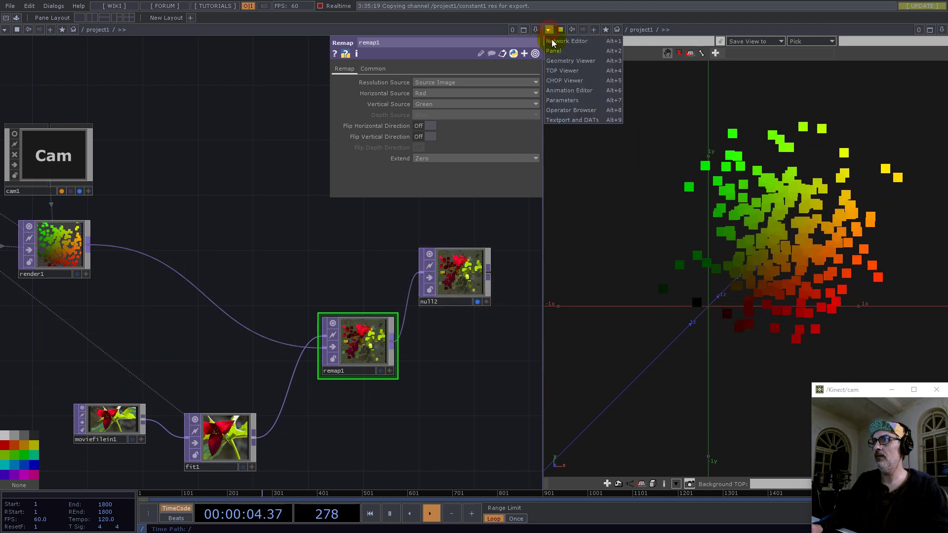
click(561, 72)
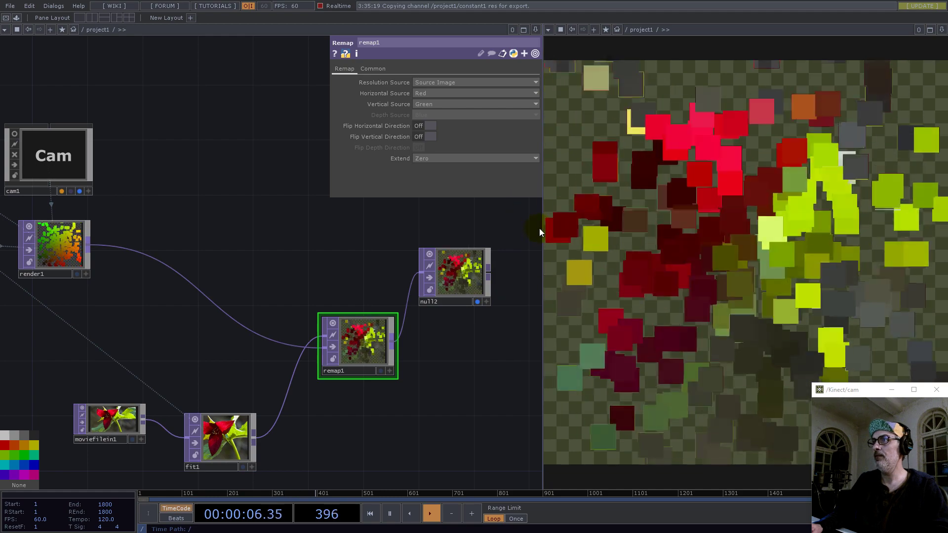
drag(541, 229, 493, 227)
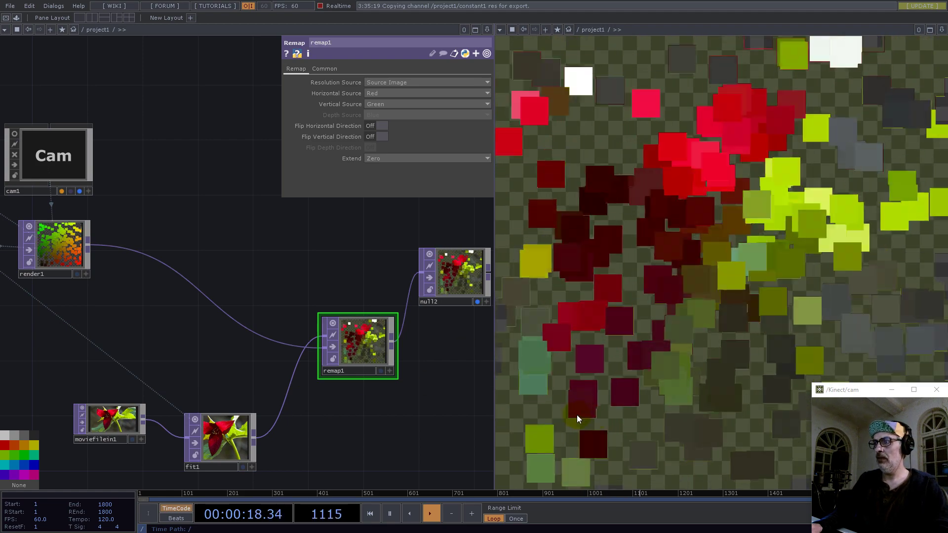
Step: Set render1's Anti-Alias to 1x (Off) to remove the edge outlines
drag(188, 233, 286, 238)
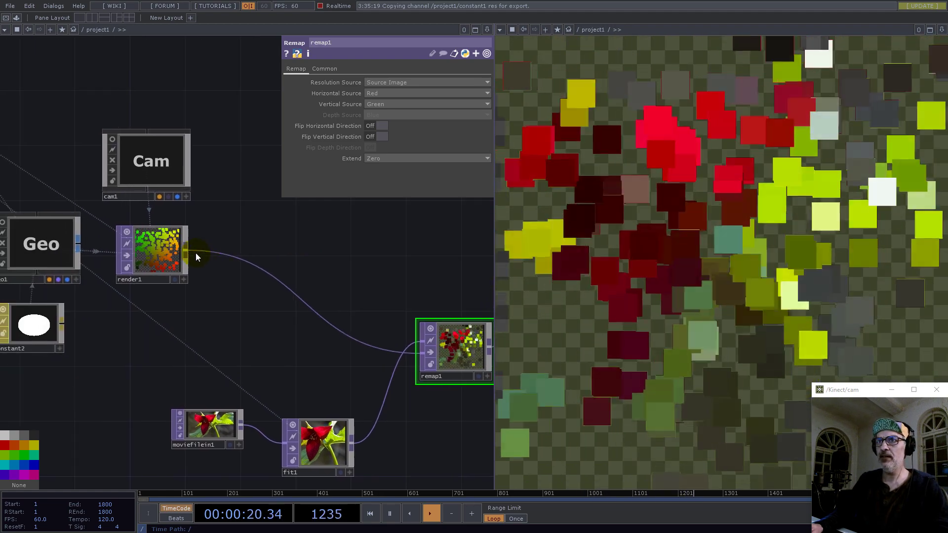
click(153, 250)
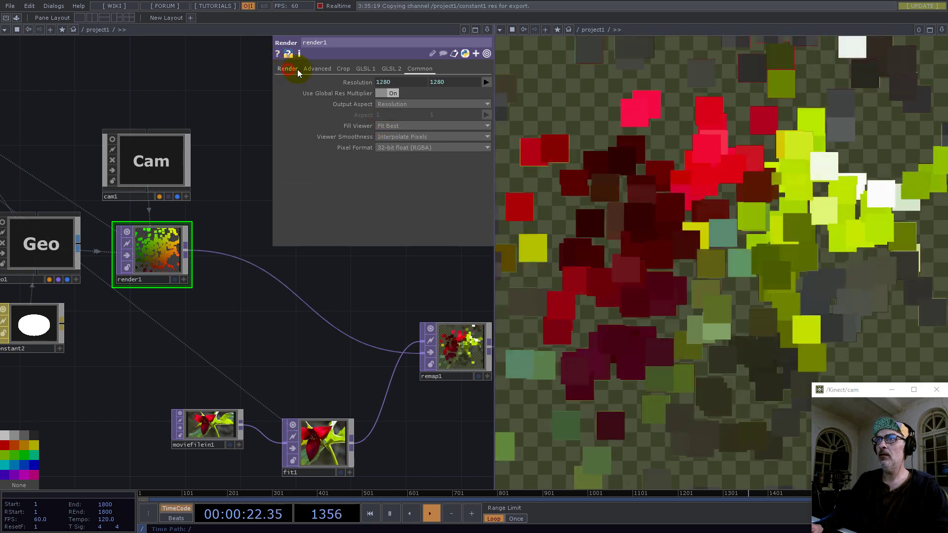
click(288, 69)
click(390, 125)
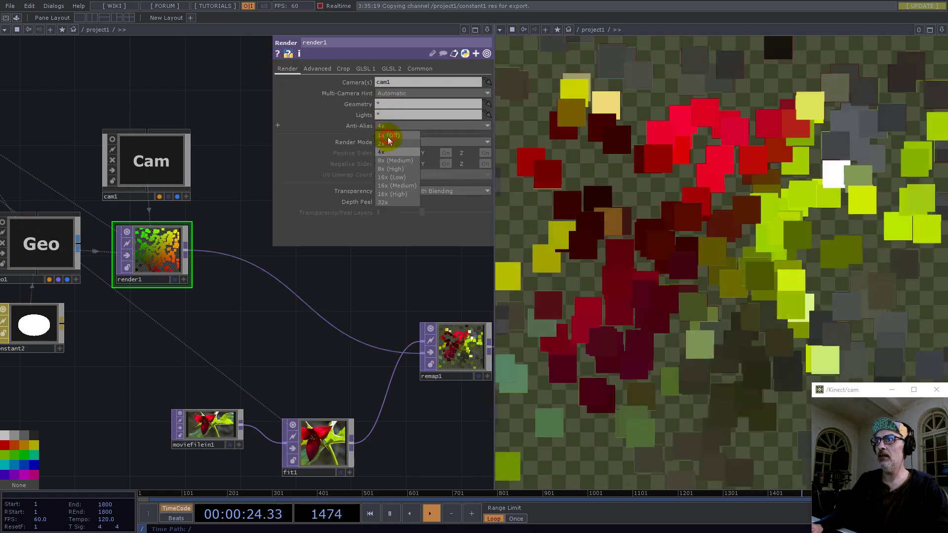
click(382, 129)
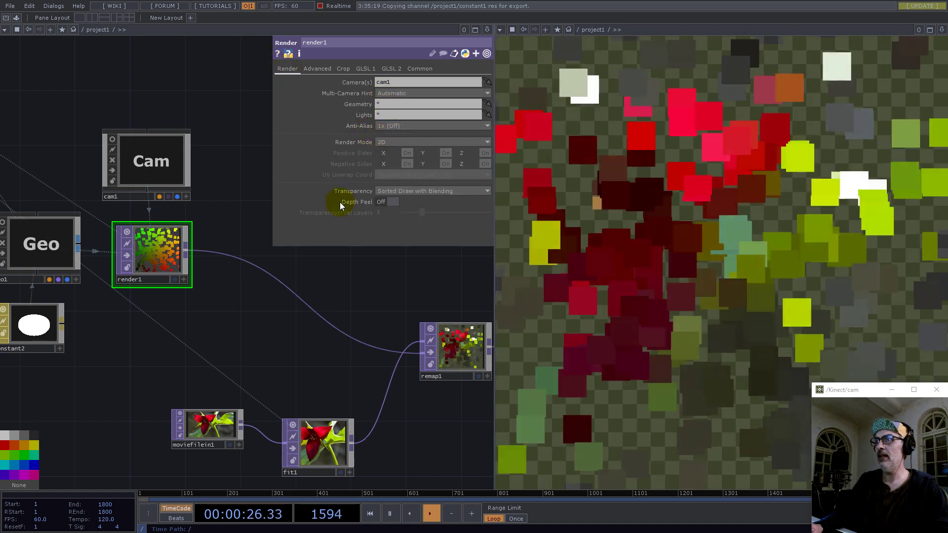
scroll(198, 287, down, 3)
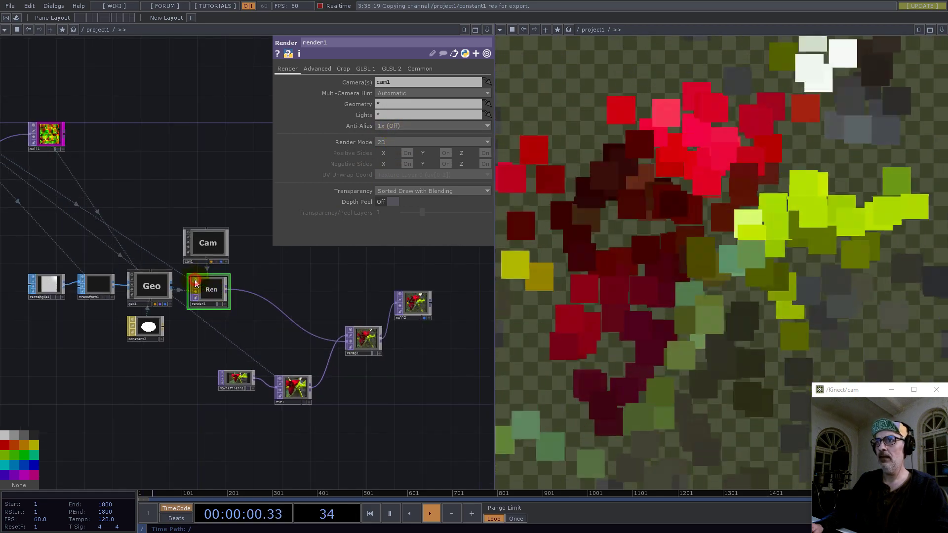
Step: Disconnect render1 from remap1's second input
click(196, 280)
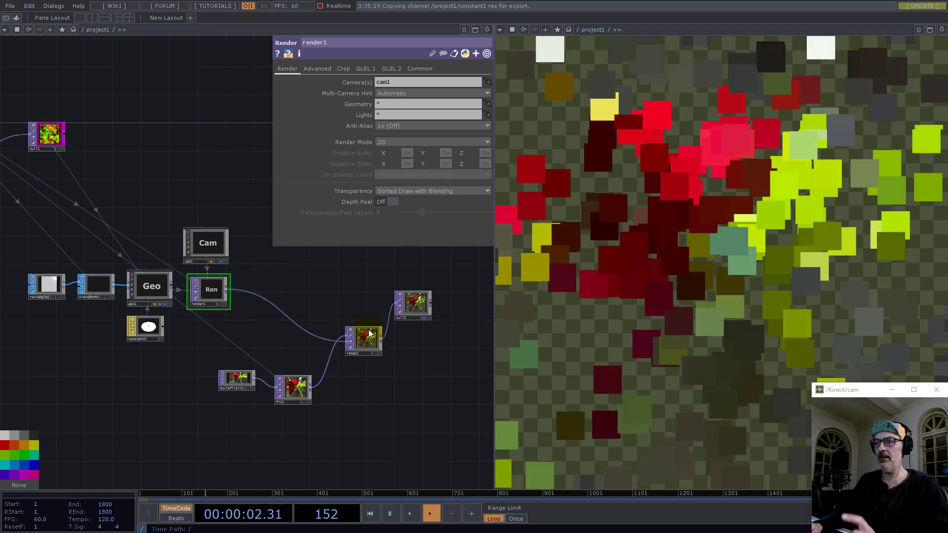
right_click(292, 318)
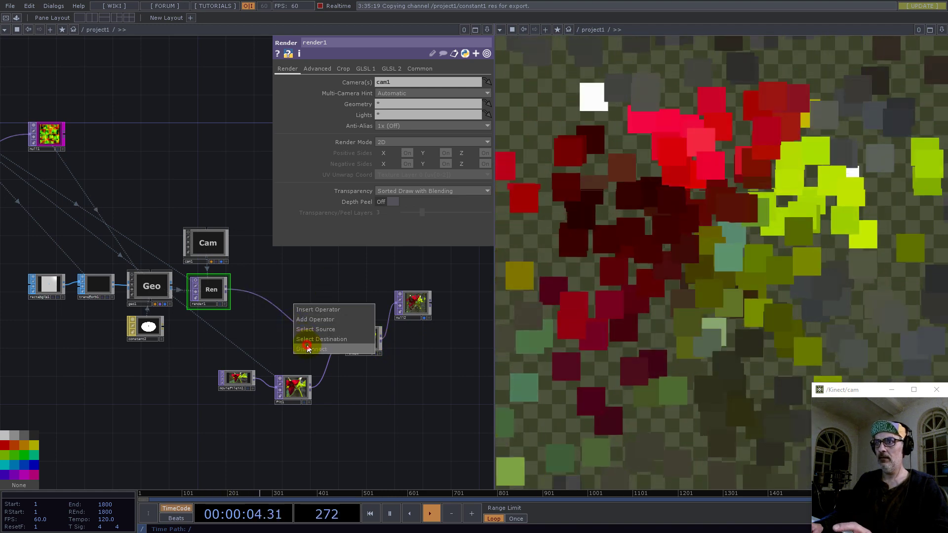
click(312, 349)
scroll(220, 285, up, 5)
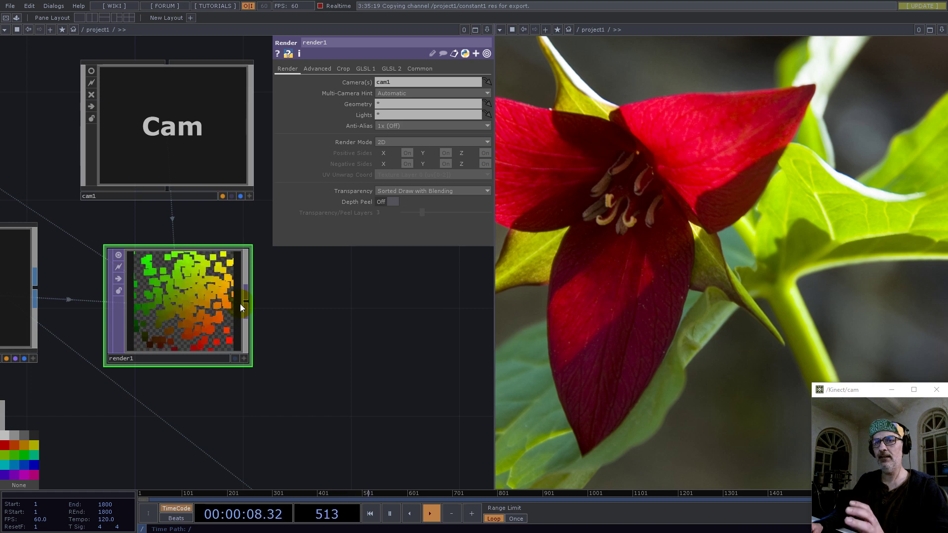
Step: Select the image-processing nodes from moviefilein1 to null2 and move them farther away to make room beside render1
scroll(240, 303, down, 10)
drag(374, 385, 257, 328)
drag(334, 319, 478, 346)
scroll(229, 306, up, 1)
scroll(255, 298, up, 5)
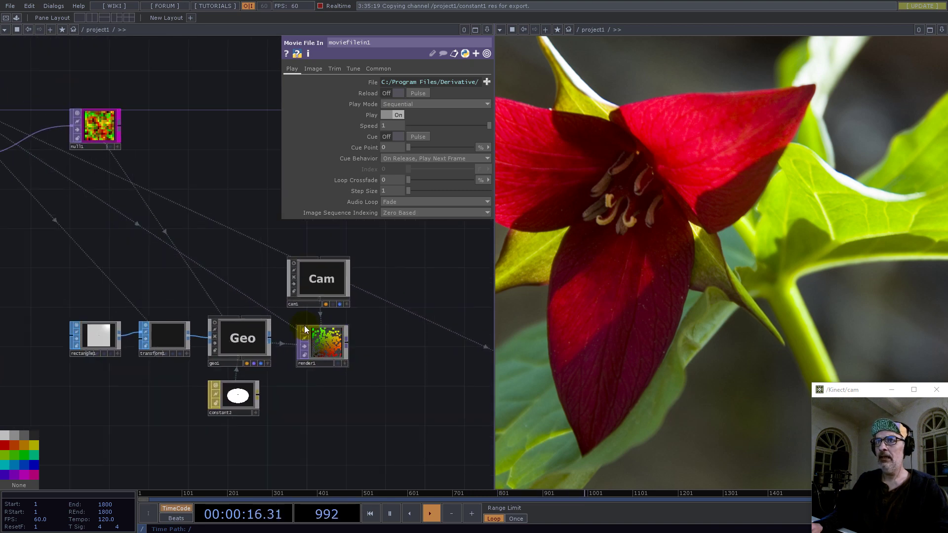
Step: Open a floating viewer window for constant1 to show its res and grid channels
scroll(303, 325, down, 2)
drag(193, 440, 295, 409)
drag(170, 188, 176, 256)
right_click(148, 206)
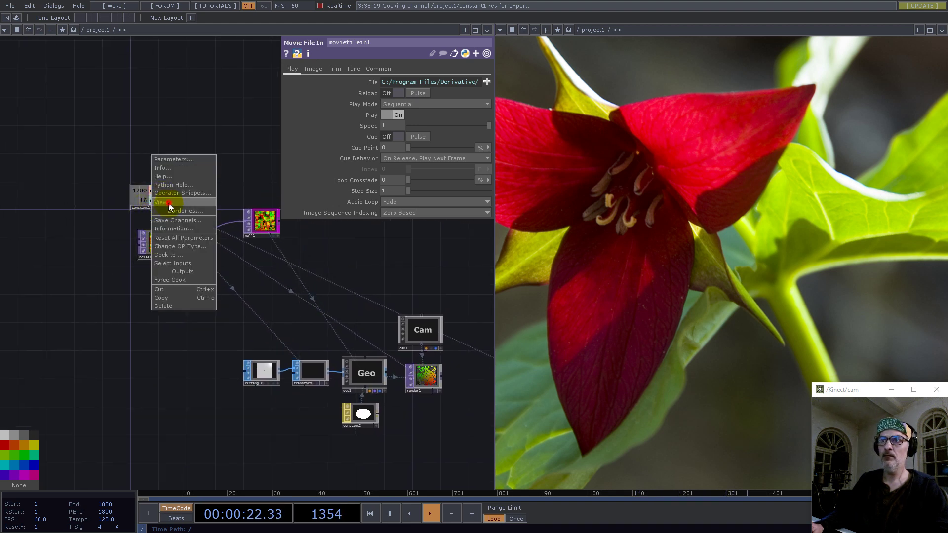
click(168, 203)
Step: Add a Base COMP to the network just below render1
drag(290, 429, 91, 375)
key(Tab)
text(base)
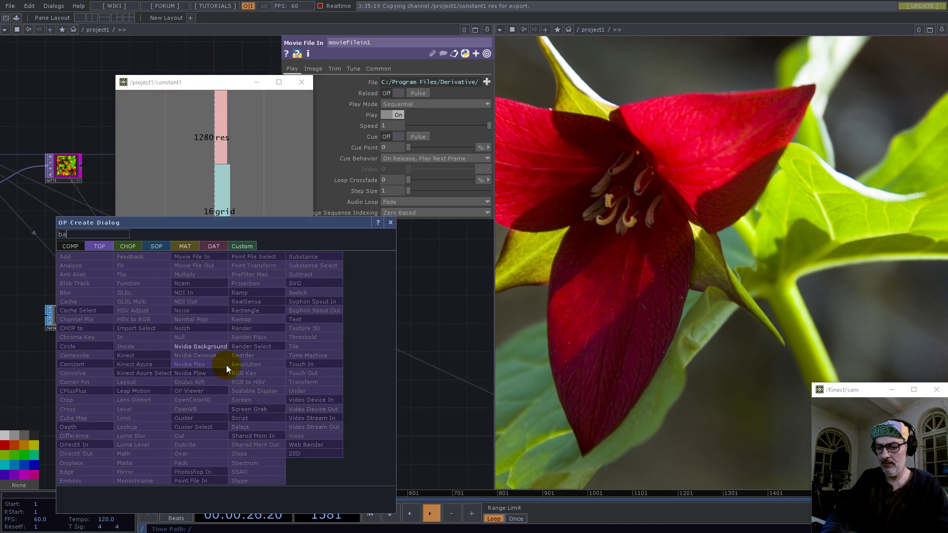
click(70, 246)
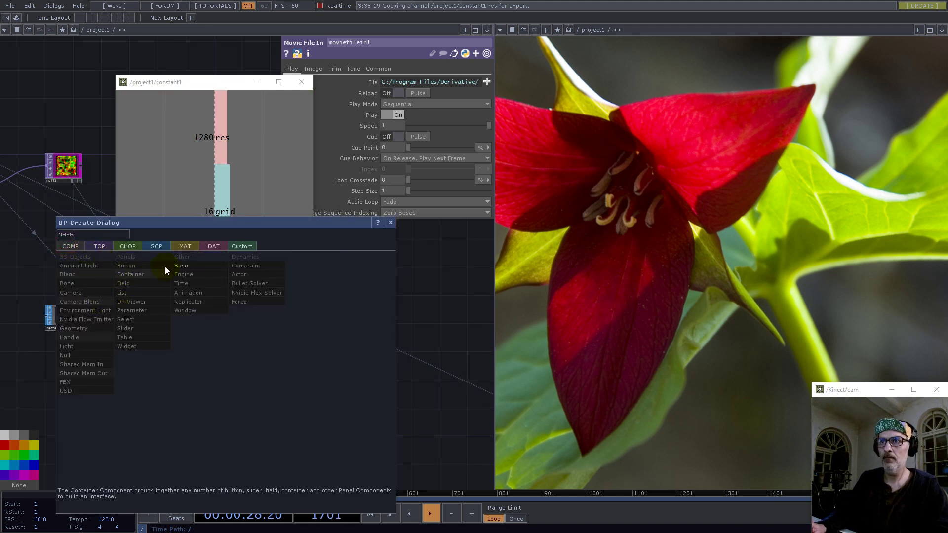
click(181, 266)
click(226, 366)
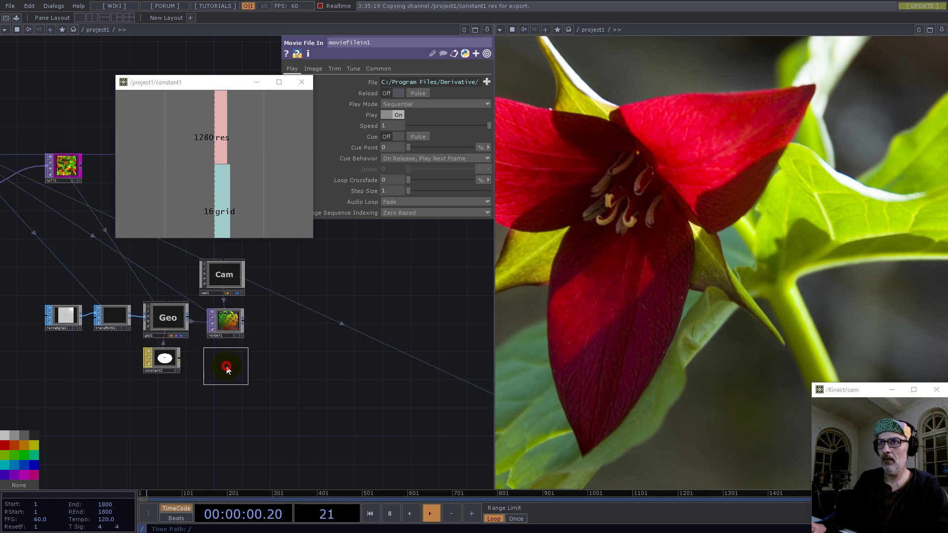
Step: Rename the new Base component UV and enter its network
scroll(229, 362, up, 3)
click(217, 406)
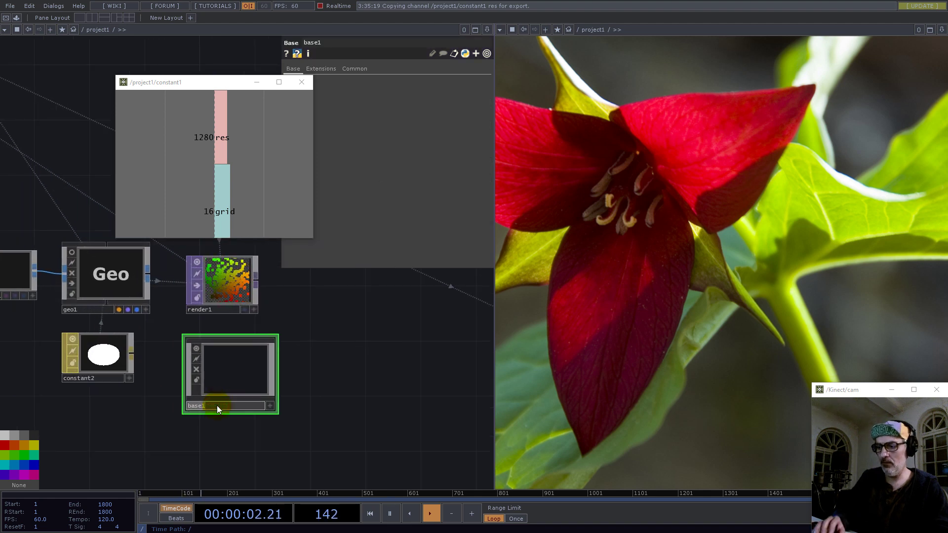
text(UV)
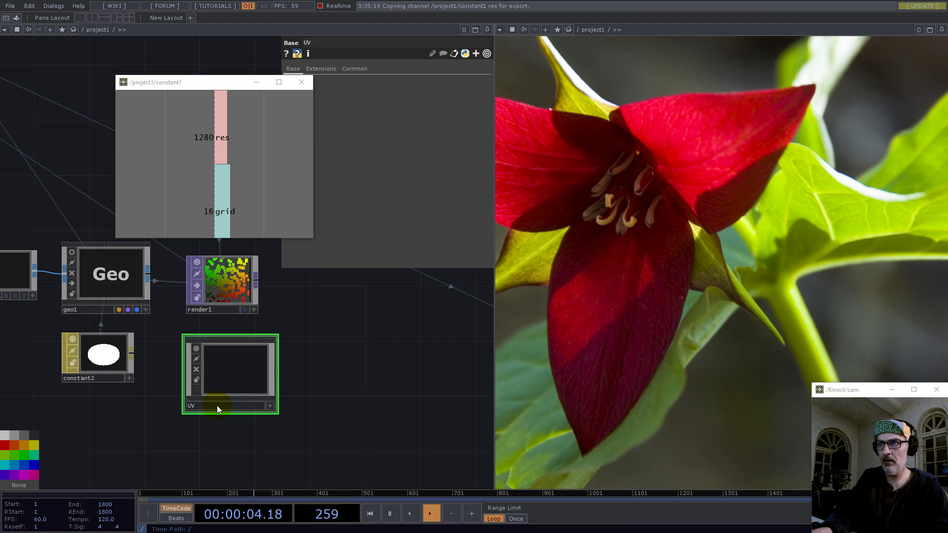
click(242, 357)
key(i)
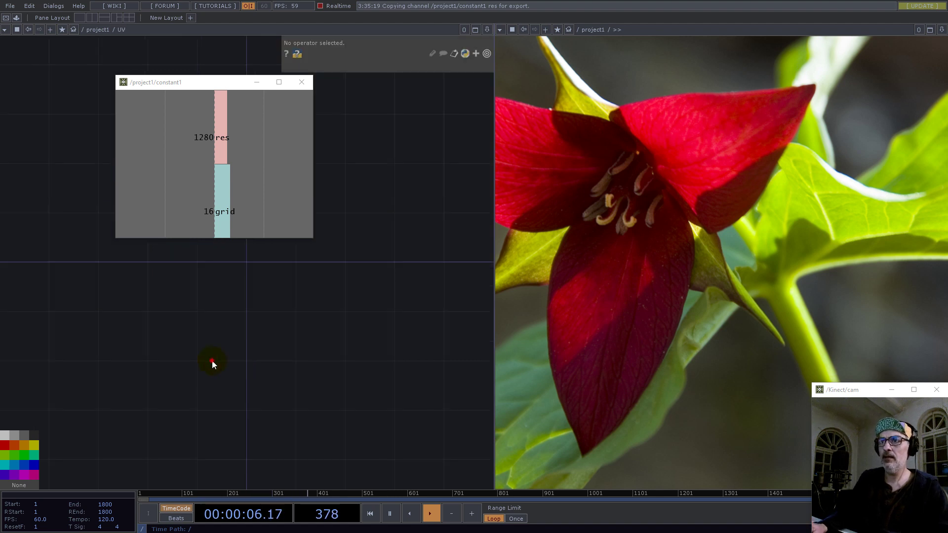
Step: Add a Ramp, a Reorder and a Flip TOP inside the UV component
key(Tab)
text(ram)
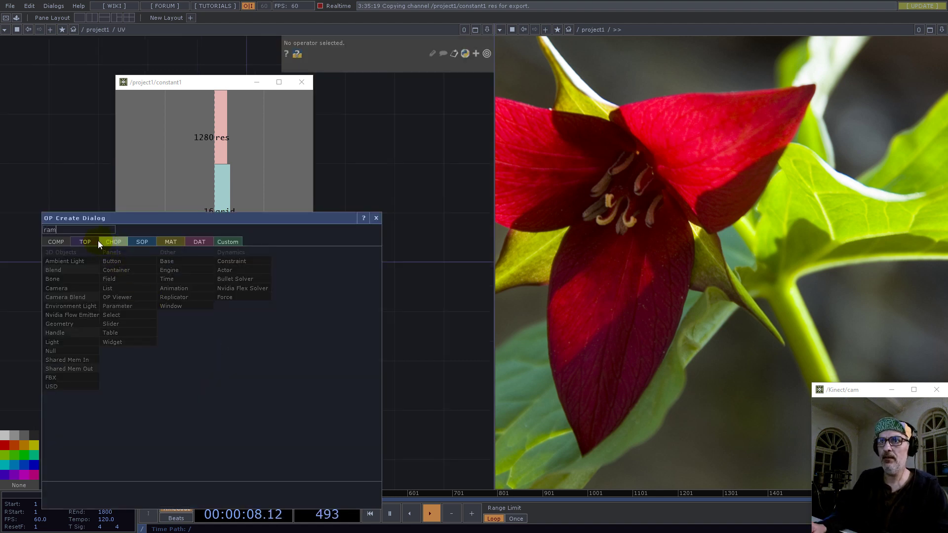
click(85, 241)
click(229, 288)
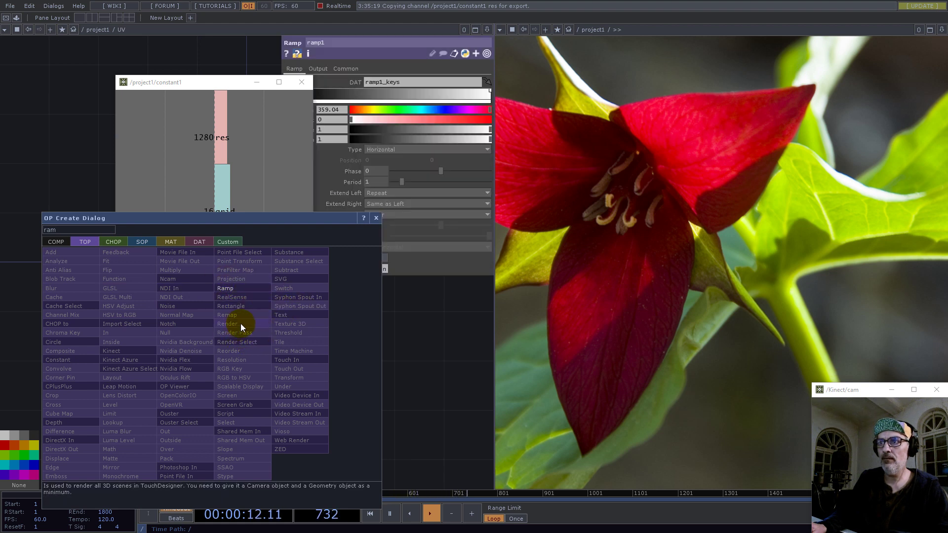
click(236, 351)
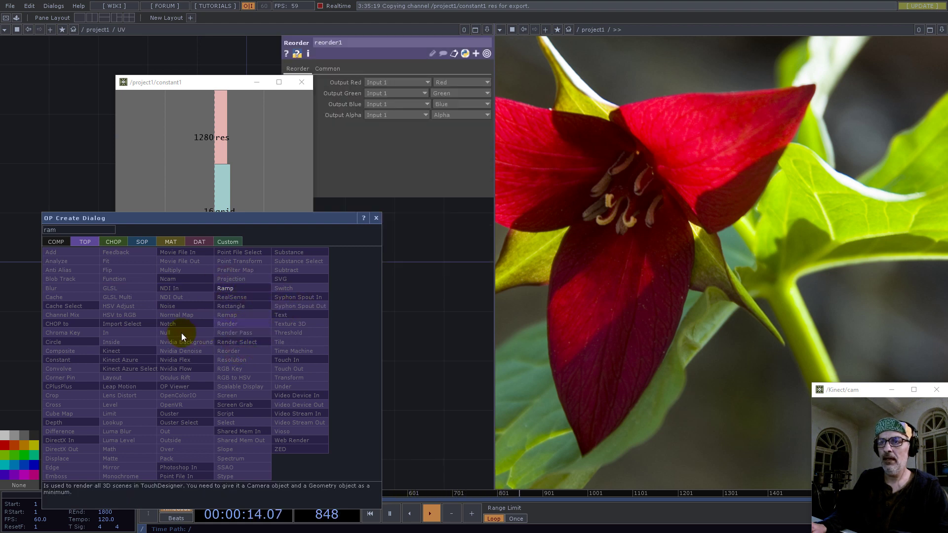
click(111, 270)
click(376, 218)
Step: Arrange the three TOPs, wiring ramp1 into reorder1's first input and through flip1 into its second input
scroll(280, 410, down, 2)
drag(333, 424, 274, 332)
scroll(223, 342, up, 3)
drag(171, 302, 287, 328)
scroll(269, 331, down, 5)
drag(274, 287, 165, 320)
drag(276, 389, 215, 343)
scroll(182, 316, up, 3)
drag(167, 324, 206, 367)
drag(267, 366, 329, 355)
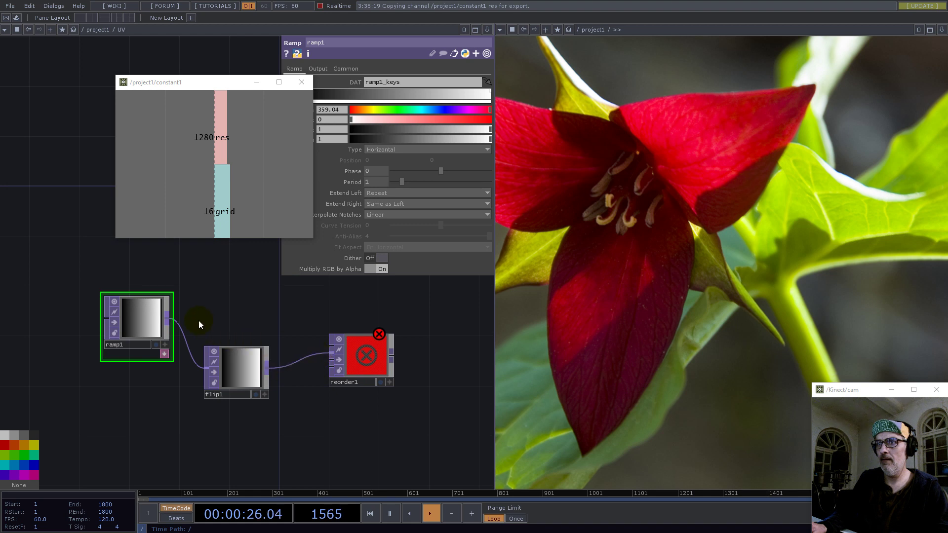
drag(169, 316, 359, 330)
right_drag(415, 430, 156, 287)
drag(156, 287, 156, 286)
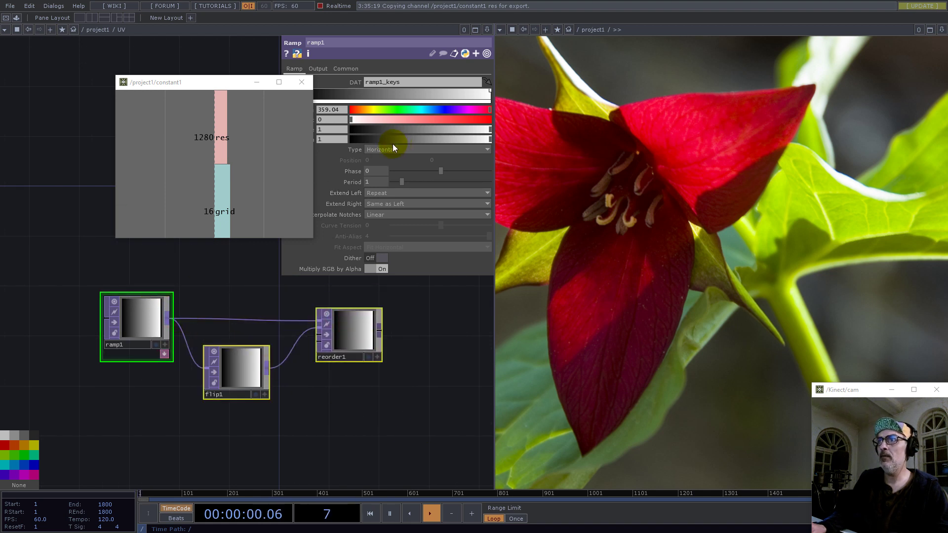
Step: Reference constant1's res channel in both of ramp1's Resolution values, giving 1280 by 1280
click(345, 68)
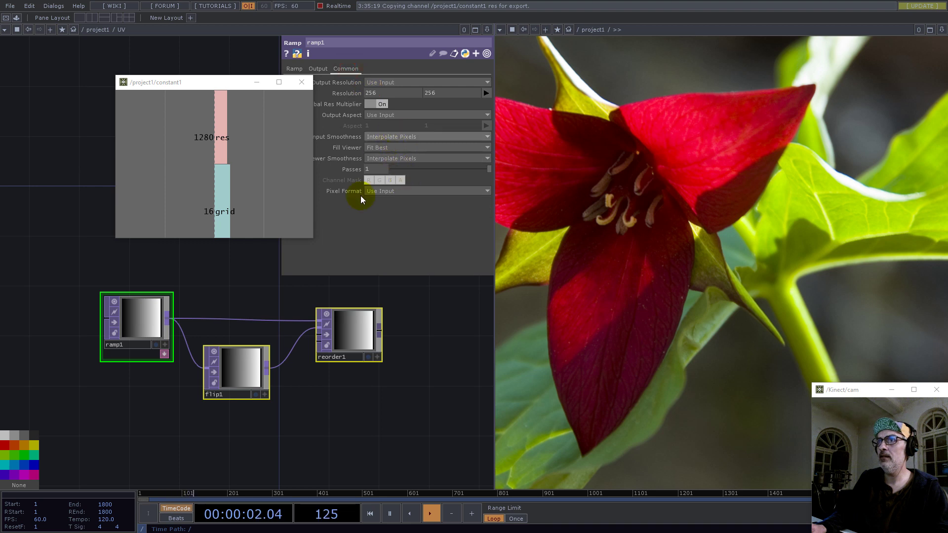
click(144, 324)
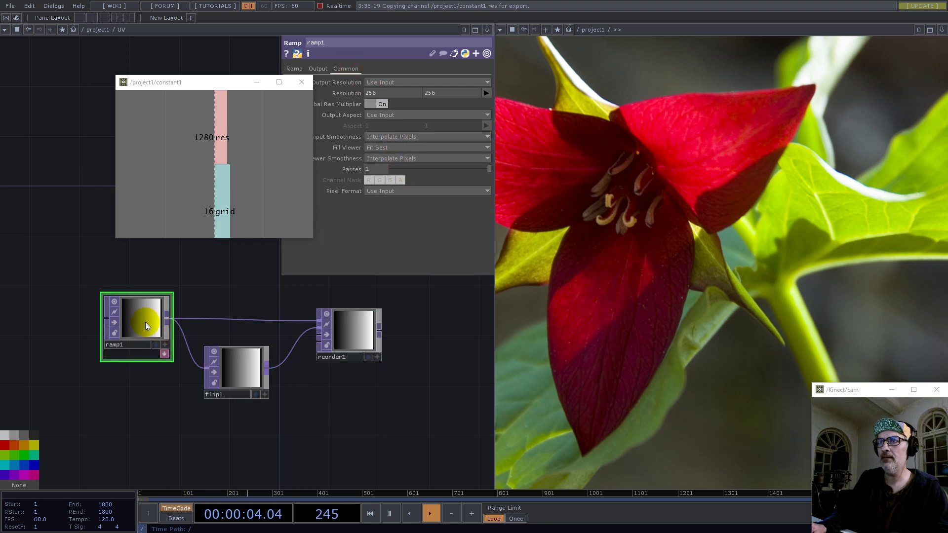
click(219, 134)
drag(220, 136, 351, 93)
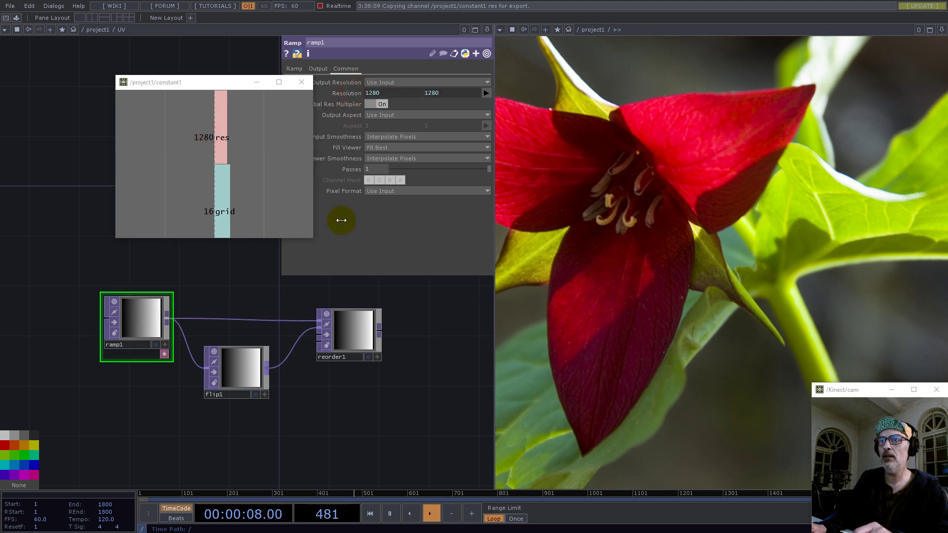
Step: Set flip1's Flop to Bottom Left
click(229, 370)
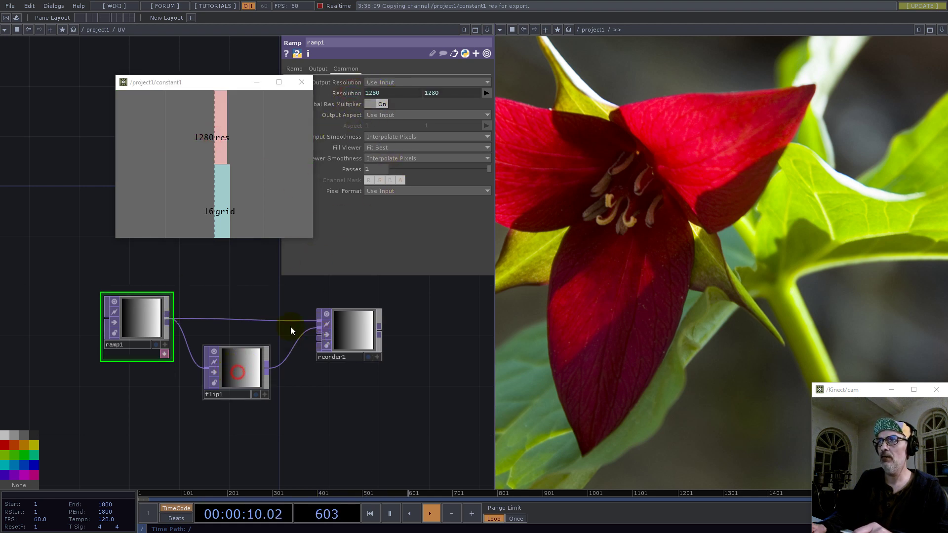
click(378, 102)
click(382, 123)
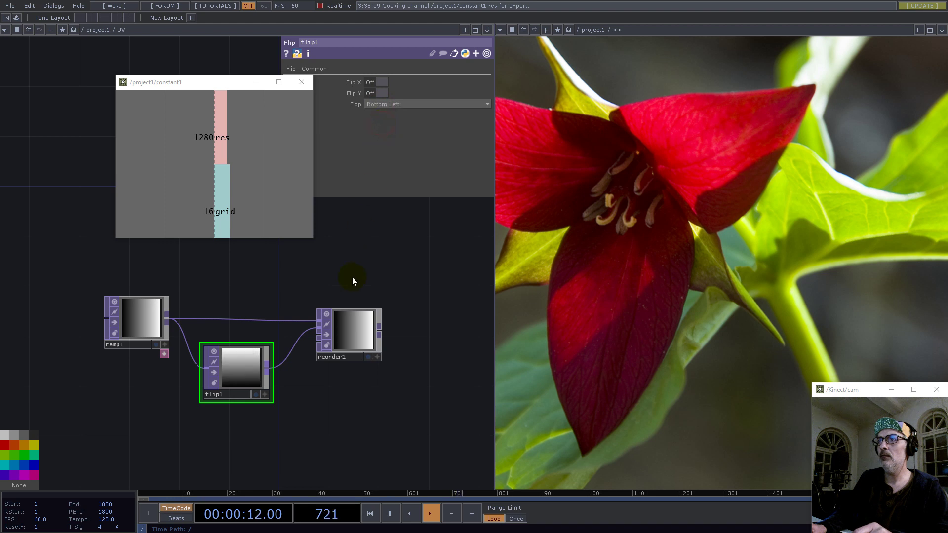
Step: Set reorder1's Output Green to Input 2 and its Pixel Format to 32-bit float (RG)
click(351, 316)
click(376, 94)
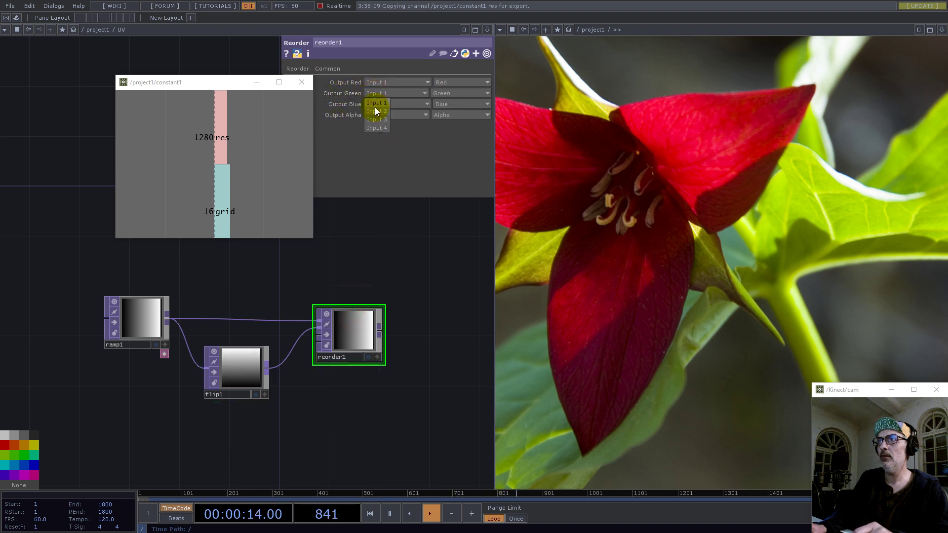
click(376, 110)
click(327, 69)
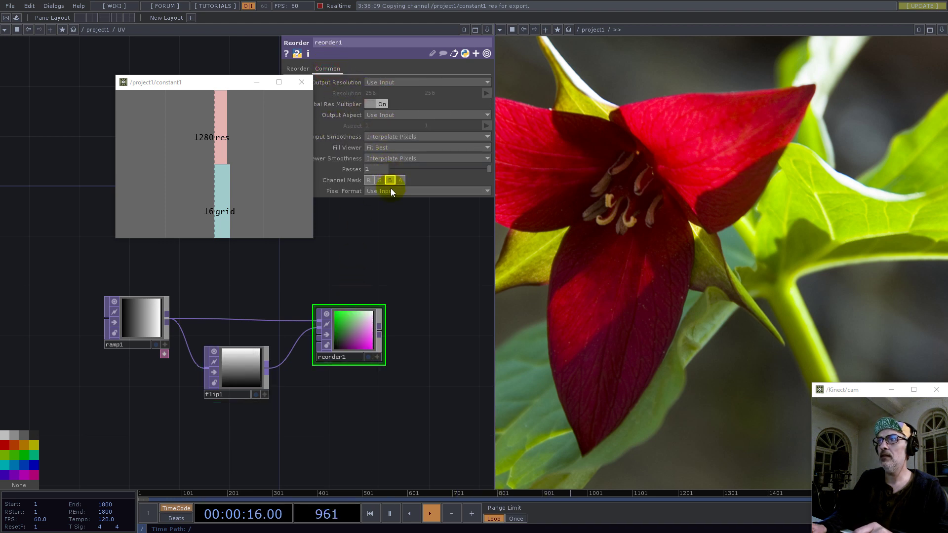
click(390, 191)
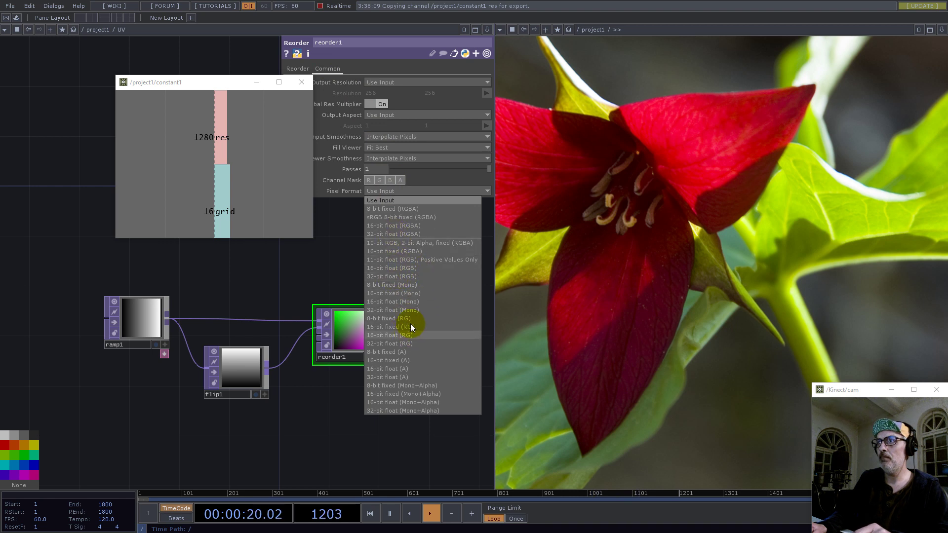
click(404, 343)
scroll(273, 328, down, 8)
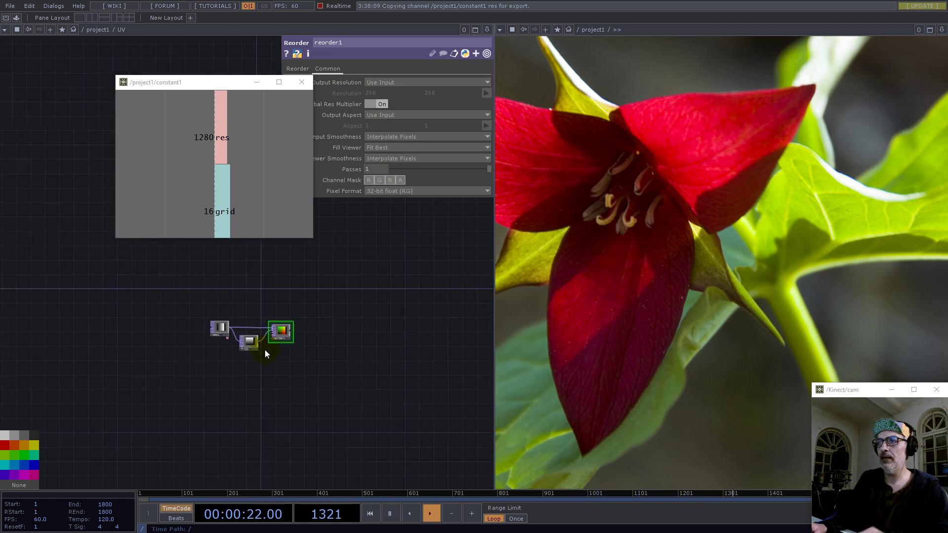
Step: Append an Out TOP to reorder1 and return to the parent project1 network
scroll(222, 363, up, 8)
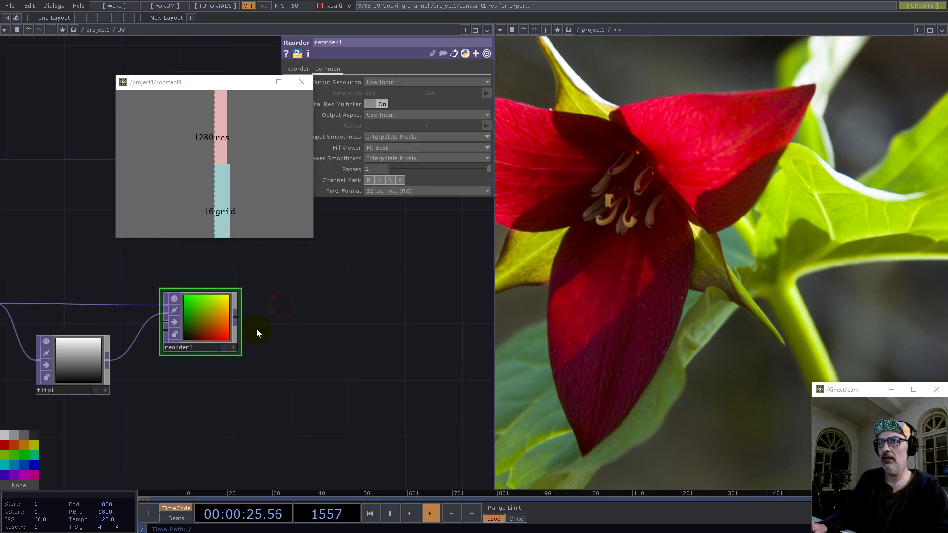
key(Tab)
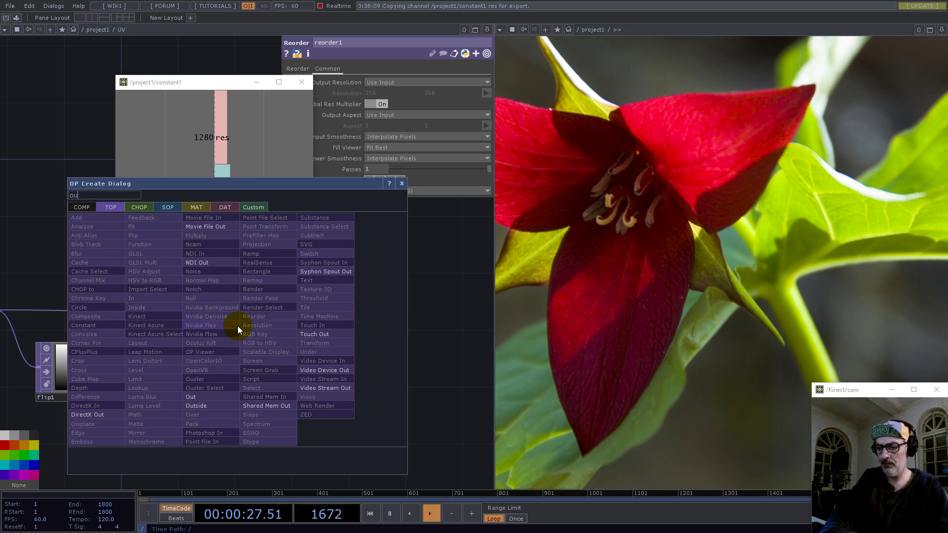
click(200, 396)
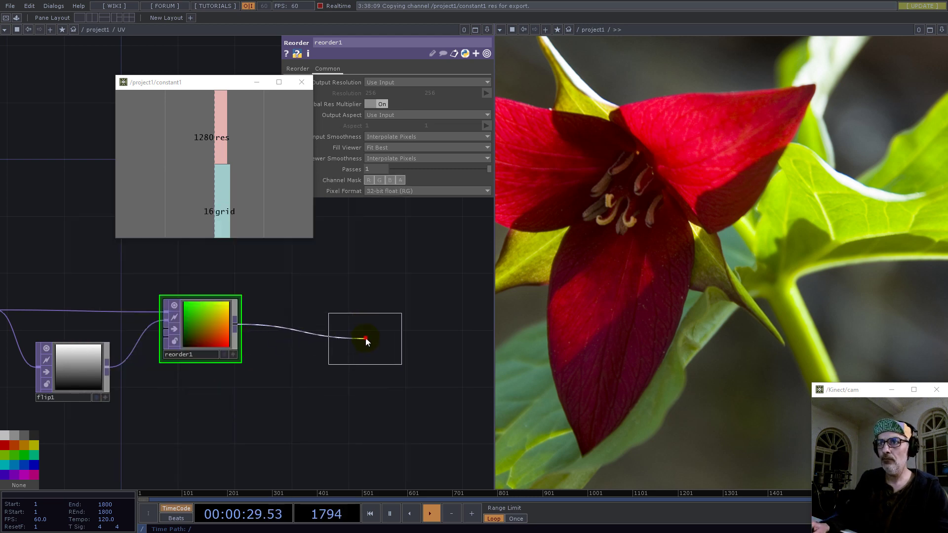
click(364, 337)
scroll(217, 368, down, 8)
scroll(176, 364, down, 5)
scroll(216, 363, up, 2)
Step: Append a Subtract TOP to the UV component's output and wire render1 into its second input
click(207, 362)
right_click(207, 362)
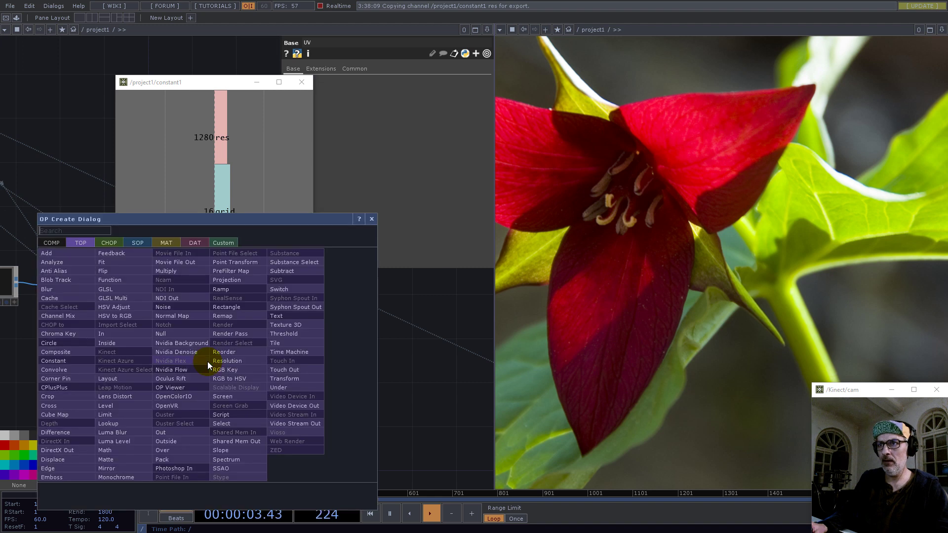
text(su)
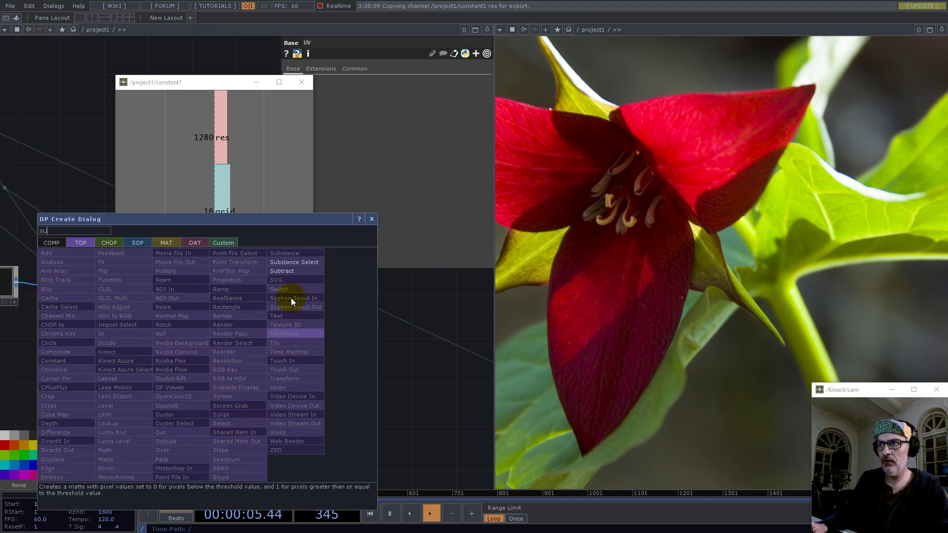
click(293, 272)
click(297, 302)
drag(193, 290, 273, 312)
scroll(297, 296, up, 4)
scroll(309, 331, down, 6)
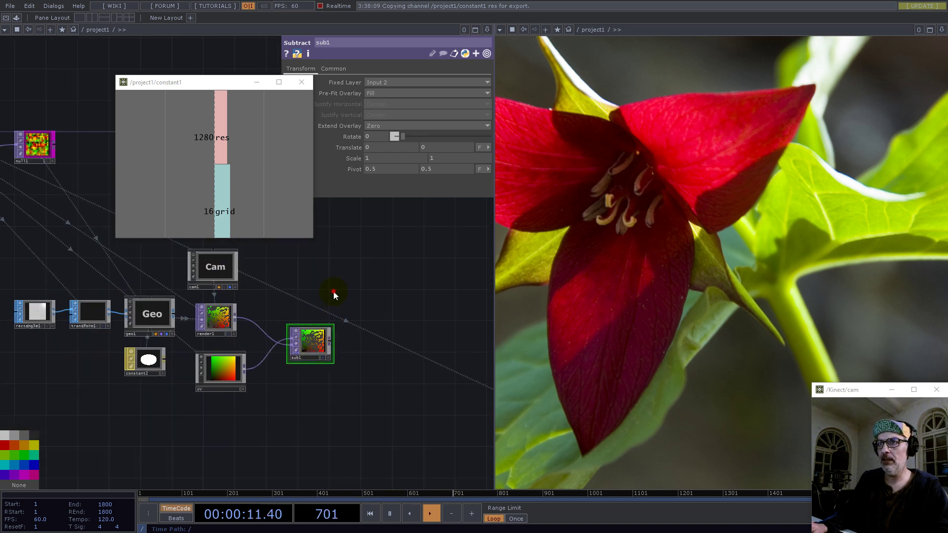
Step: Examine sub1's output closely and compare it with the render1 and UV gradient images feeding it
drag(334, 296, 314, 320)
scroll(301, 365, up, 5)
scroll(383, 341, down, 4)
scroll(383, 342, up, 5)
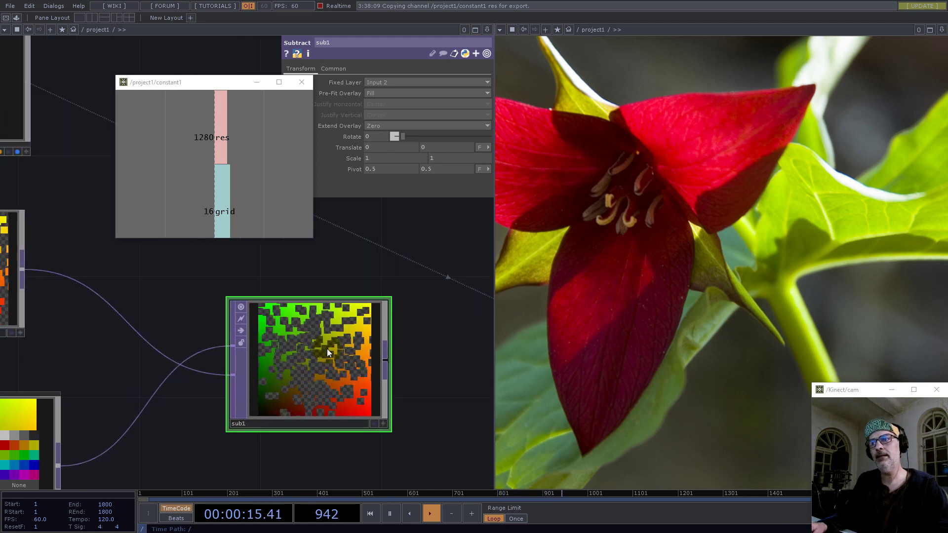
scroll(327, 349, up, 3)
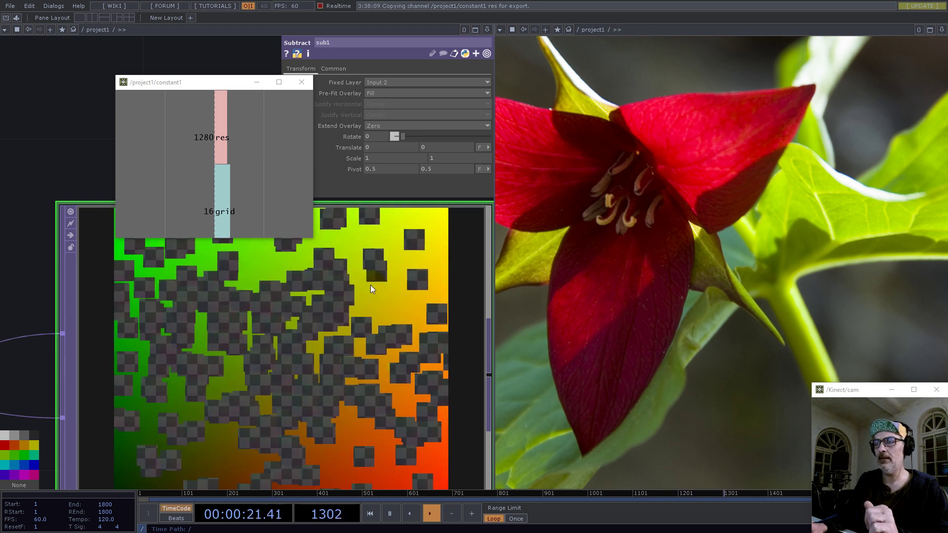
scroll(334, 309, down, 5)
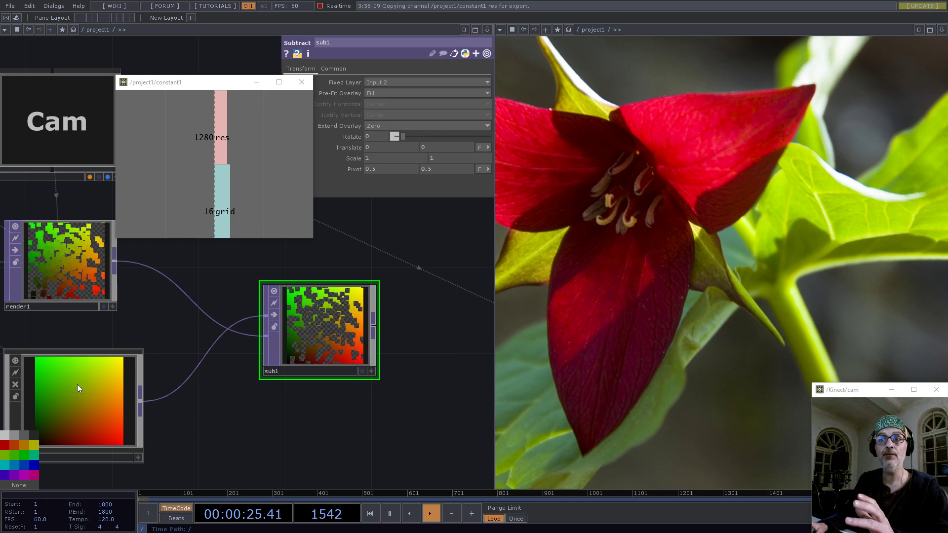
scroll(75, 382, up, 4)
scroll(154, 369, down, 4)
scroll(140, 366, up, 3)
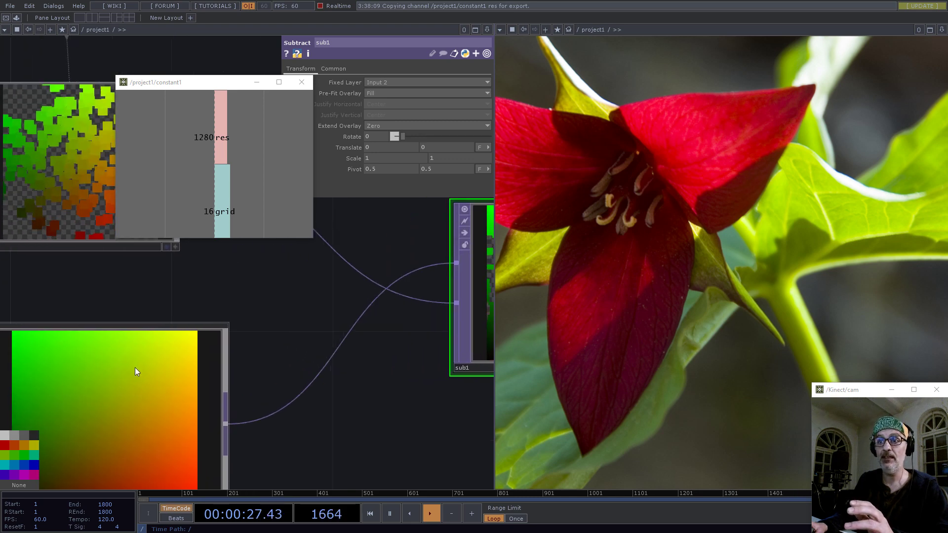
Step: Append a Reorder TOP to render1's output and place it above sub1
scroll(60, 286, up, 3)
scroll(56, 293, down, 5)
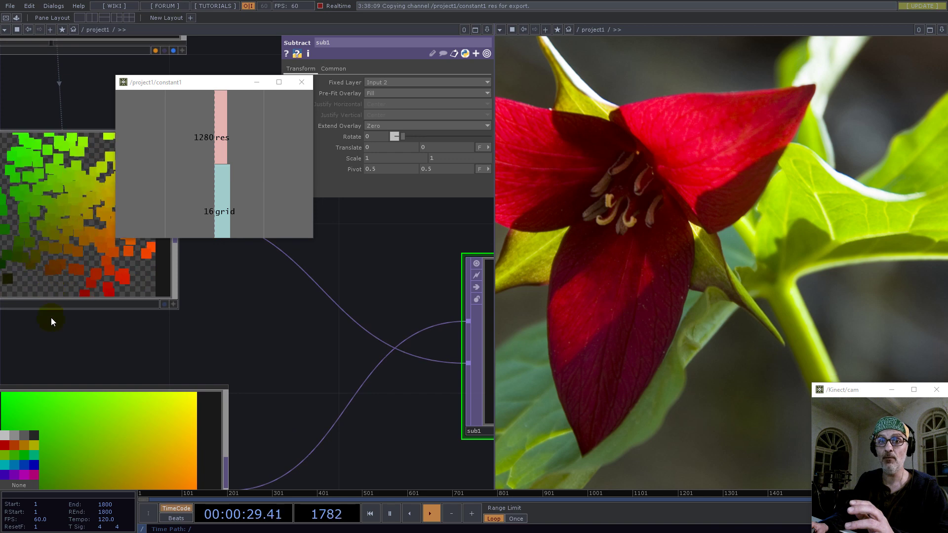
scroll(222, 346, up, 6)
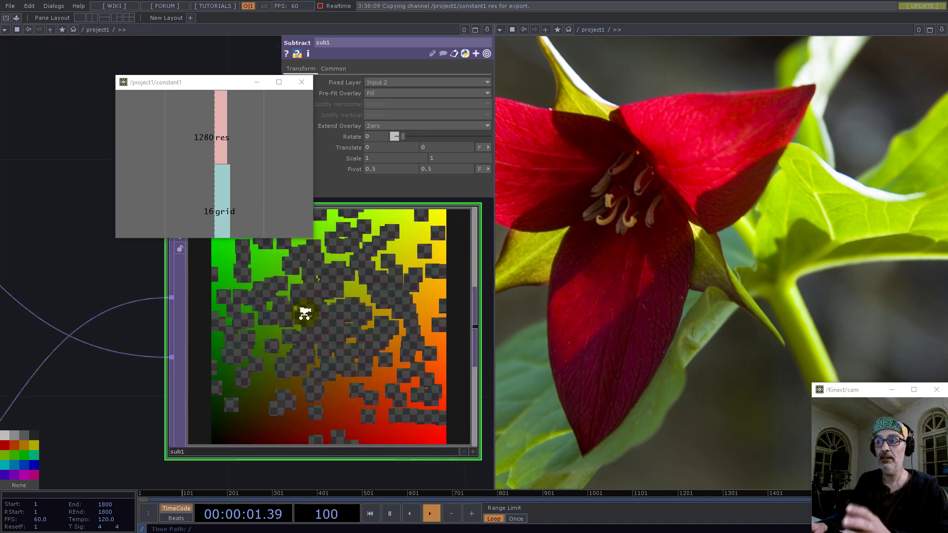
scroll(308, 318, down, 5)
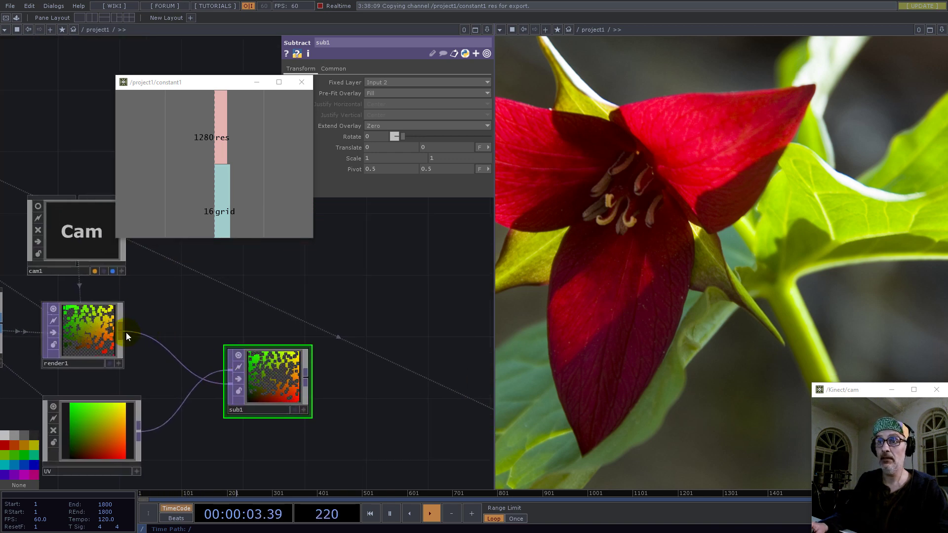
right_click(121, 330)
text(re)
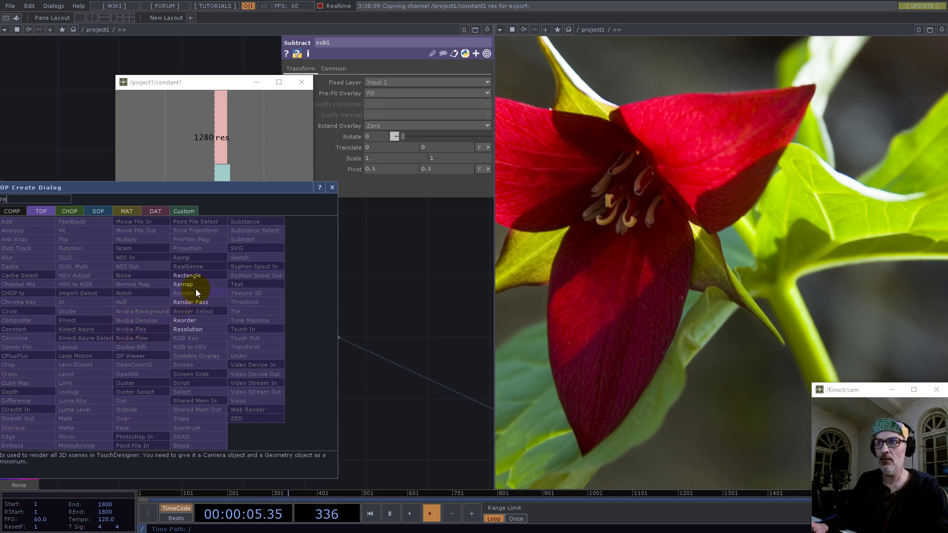
click(190, 328)
click(247, 246)
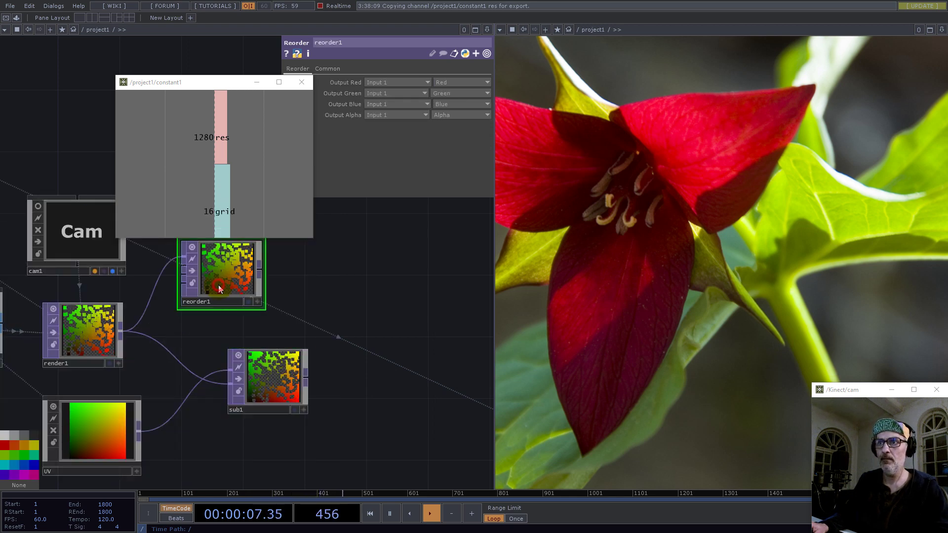
Step: Set reorder1's Output Red channel to Alpha and its Pixel Format to 32-bit float (Mono)
click(454, 83)
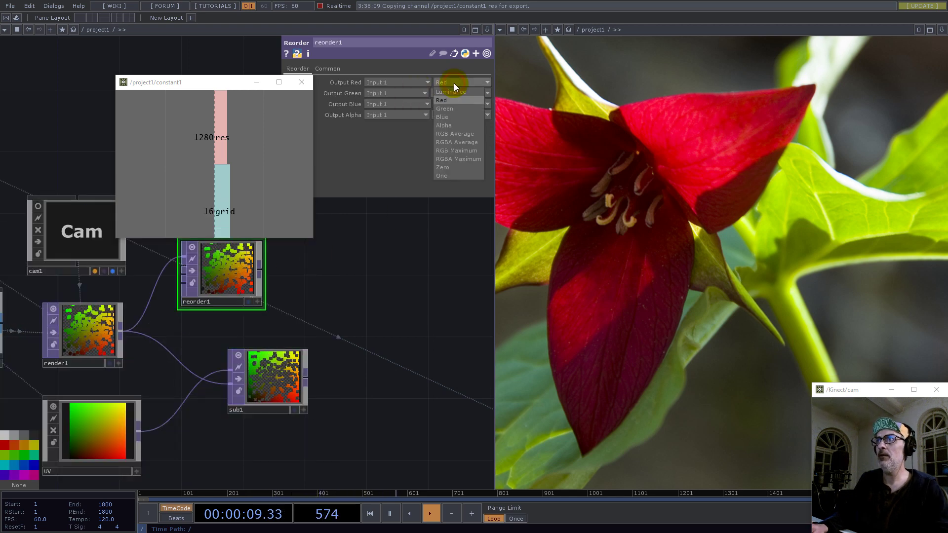
click(449, 126)
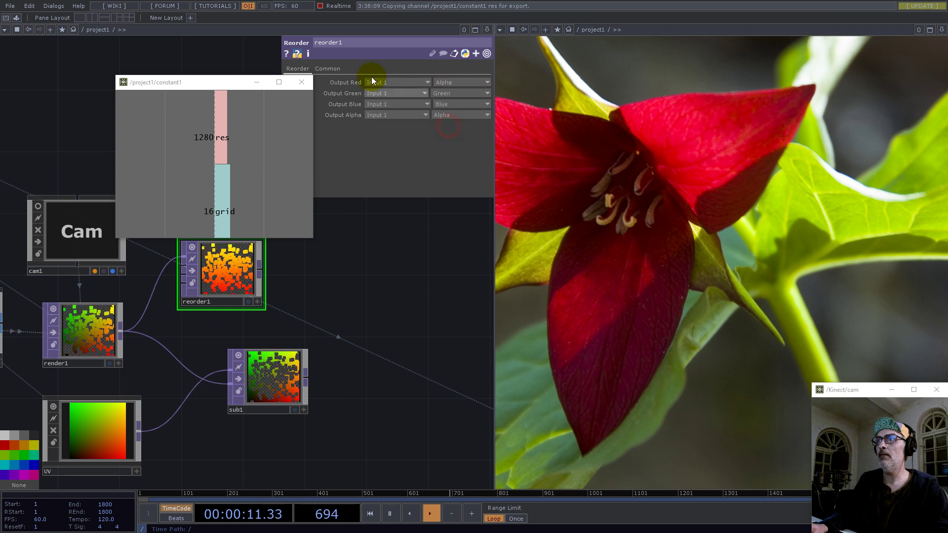
click(332, 69)
click(407, 190)
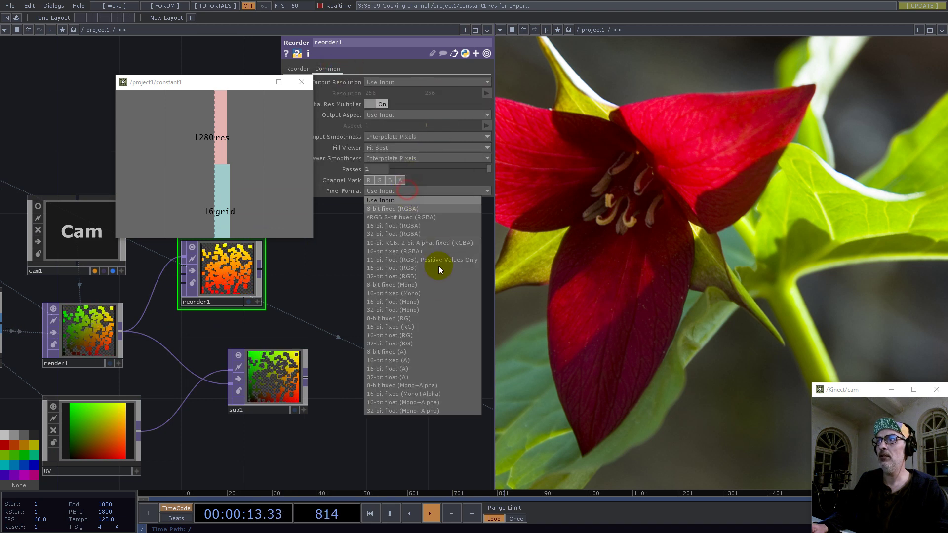
click(403, 310)
Step: Append a Multiply TOP to reorder1's output and place it beyond sub1
drag(319, 320, 304, 339)
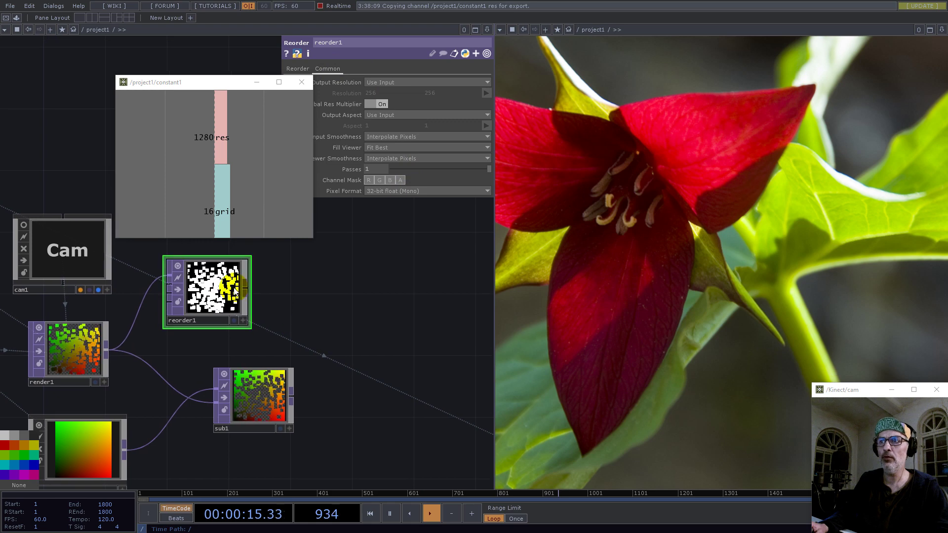
key(Tab)
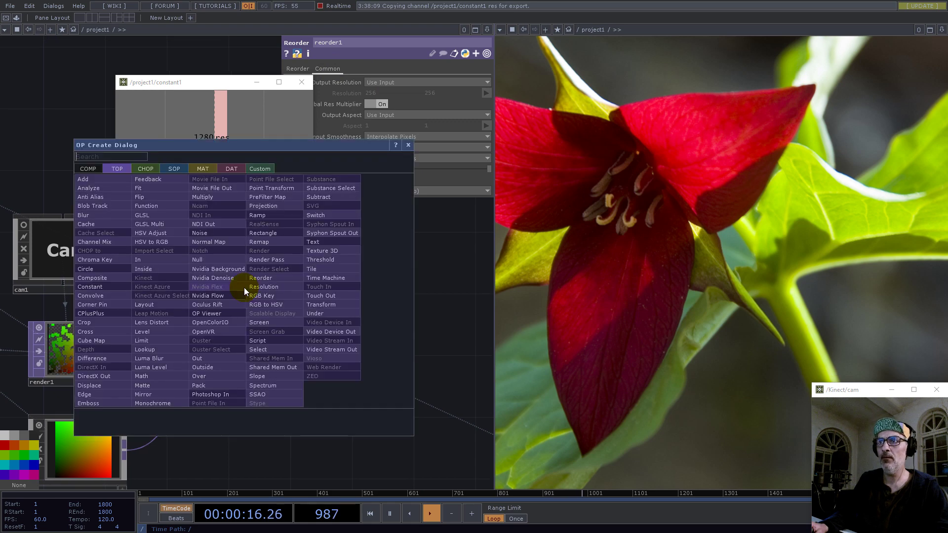
click(203, 196)
click(364, 374)
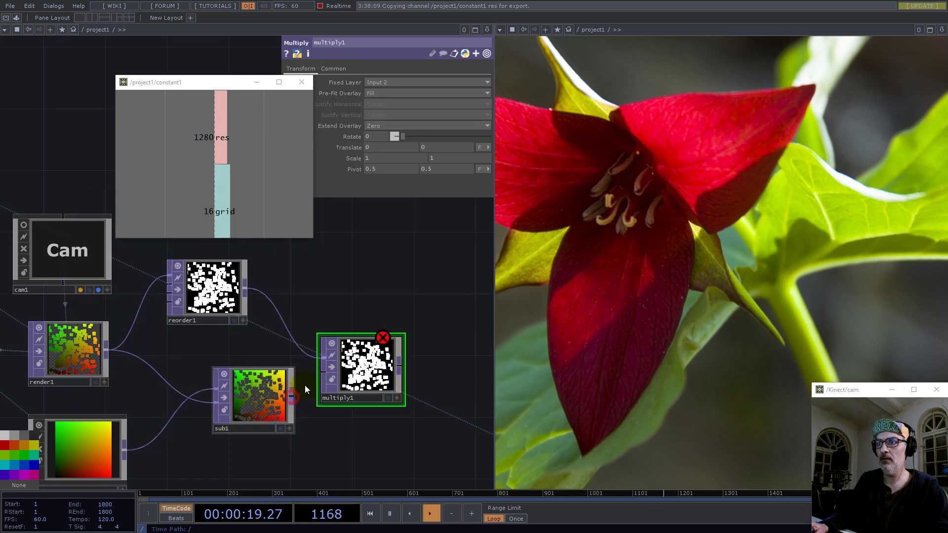
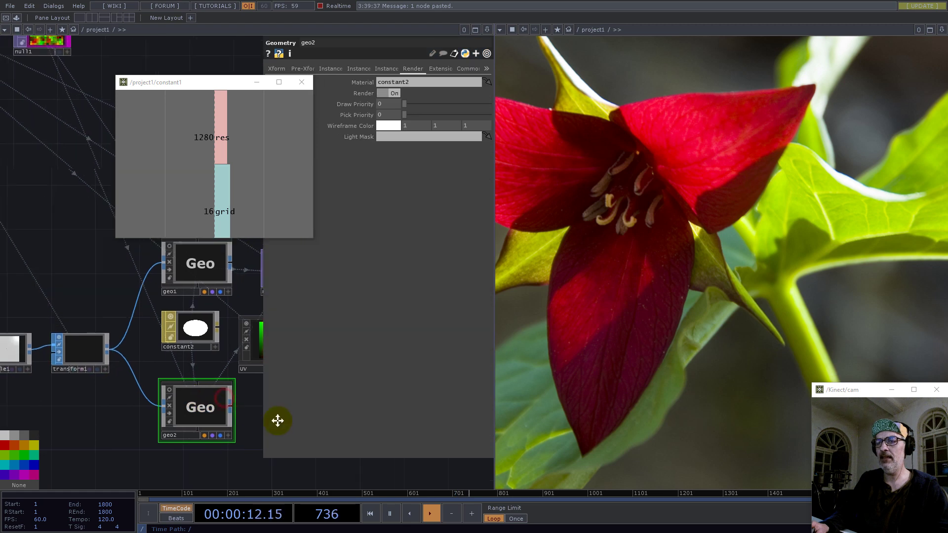
Step: Examine the null1 TOP and its reference links to the geometry components across the project1 network
scroll(209, 446, down, 3)
scroll(114, 318, up, 2)
scroll(114, 318, up, 2)
drag(101, 308, 132, 336)
scroll(151, 319, down, 2)
scroll(151, 320, down, 1)
click(128, 275)
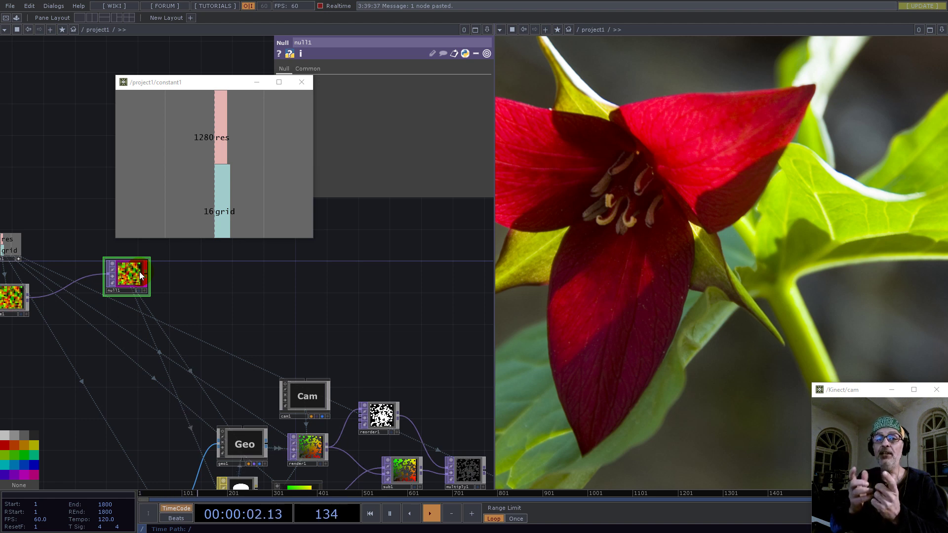
scroll(338, 270, down, 5)
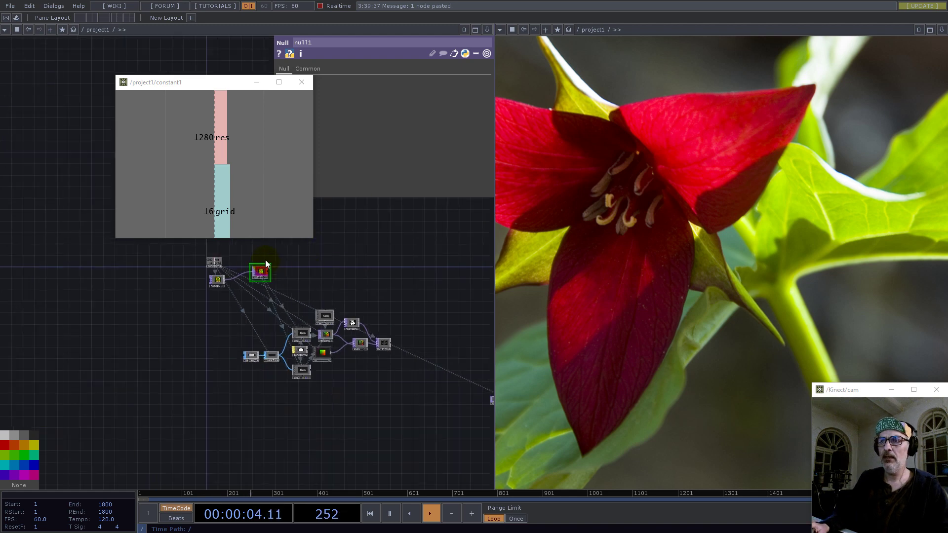
scroll(266, 259, up, 5)
scroll(205, 375, down, 2)
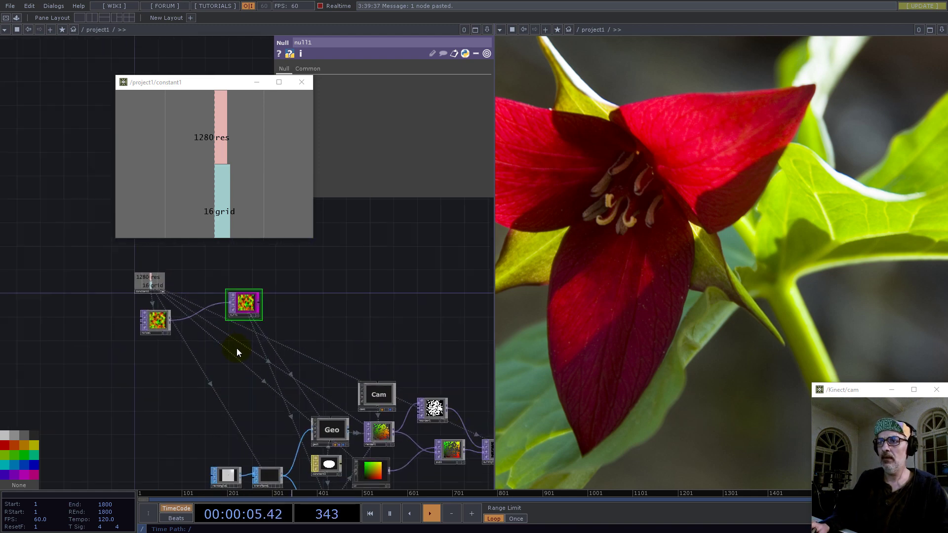
Step: Duplicate the UV component and place the copy below noise1
click(371, 468)
key(ctrl+c)
key(ctrl+v)
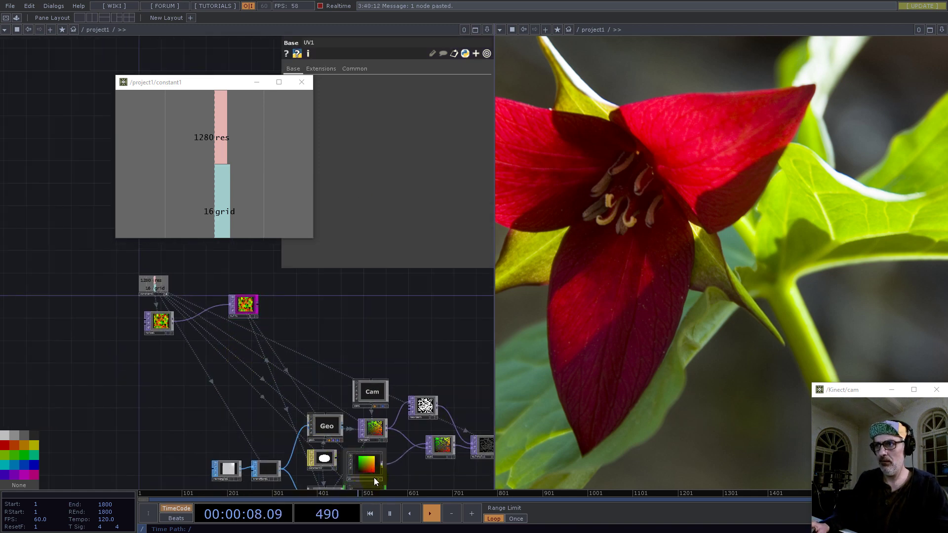
scroll(391, 393, down, 1)
scroll(390, 393, down, 3)
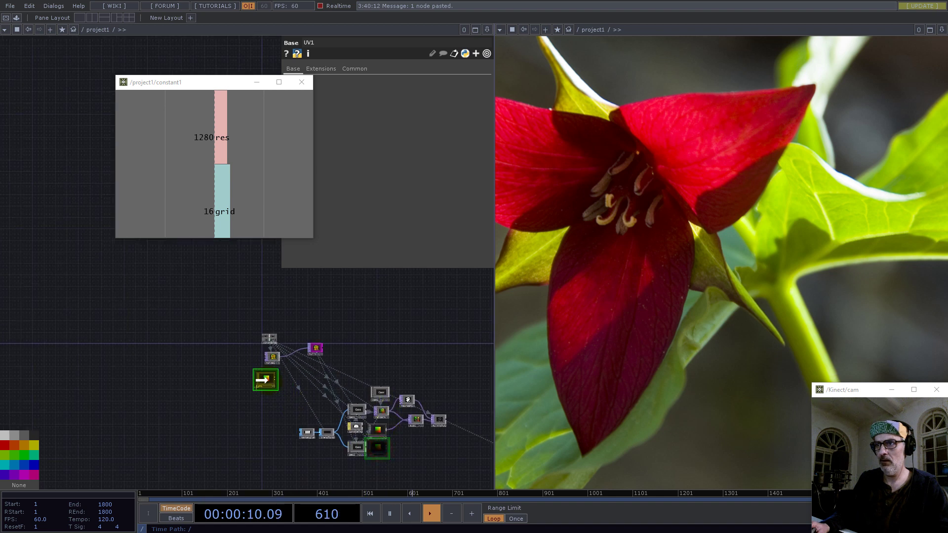
scroll(266, 368, up, 4)
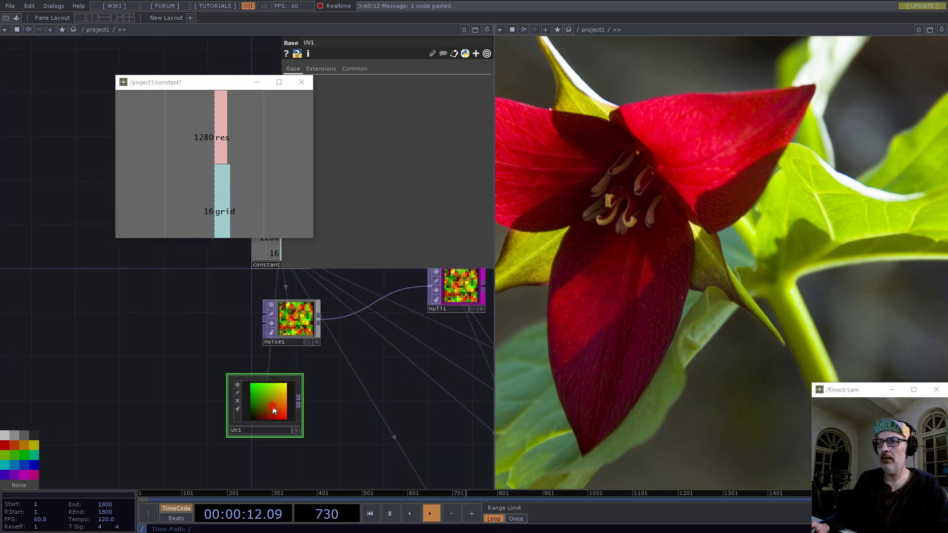
Step: Inside UV1, reference constant1's grid channel for ramp1's resolution and set its input and viewer smoothness to Nearest Pixel
double_click(272, 406)
drag(244, 346, 399, 444)
click(198, 341)
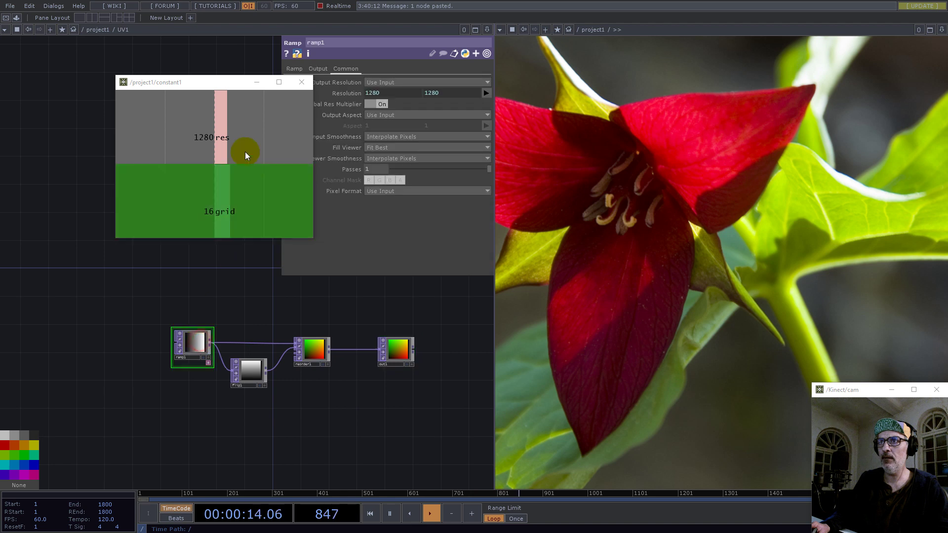
drag(211, 208, 343, 81)
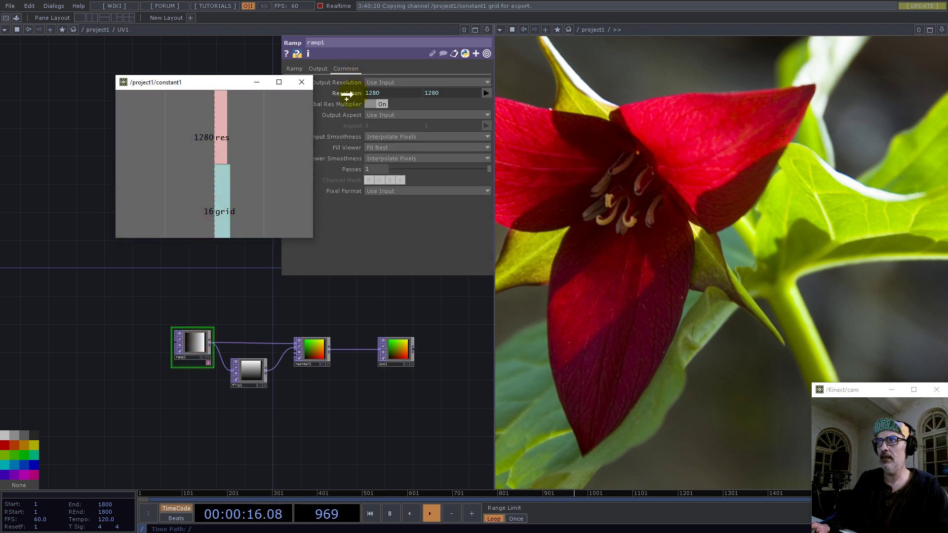
scroll(184, 338, down, 4)
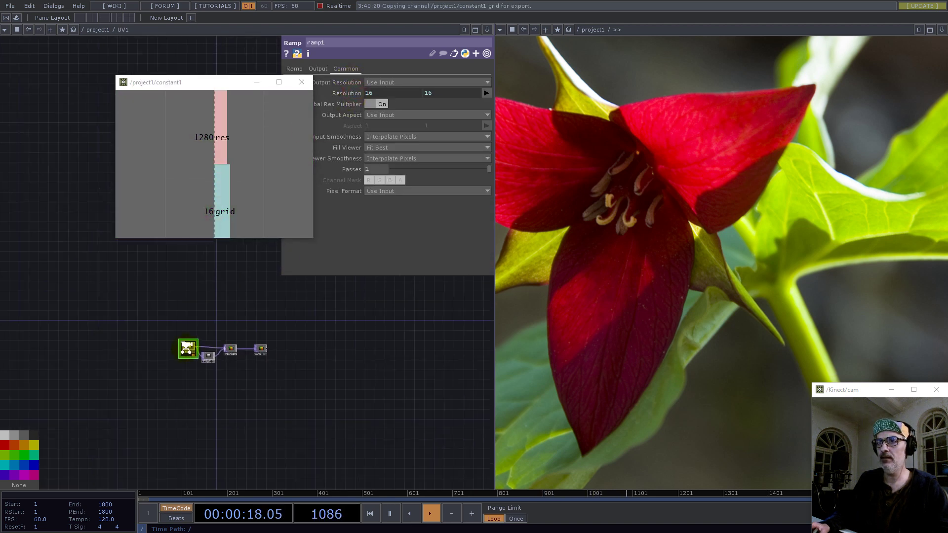
scroll(184, 339, up, 5)
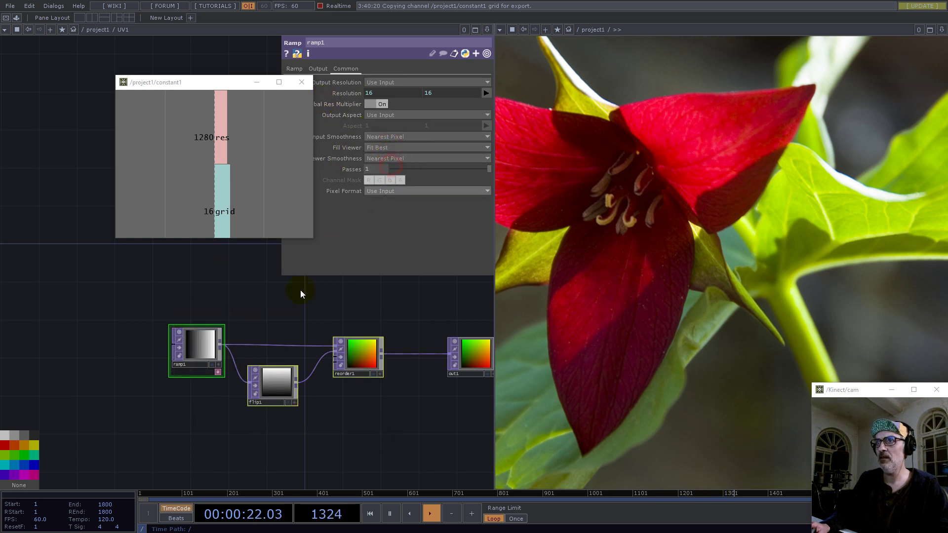
Step: Return to the project1 network and append a Null TOP to UV1's output
scroll(232, 366, down, 8)
scroll(262, 366, down, 2)
scroll(269, 369, up, 5)
key(Tab)
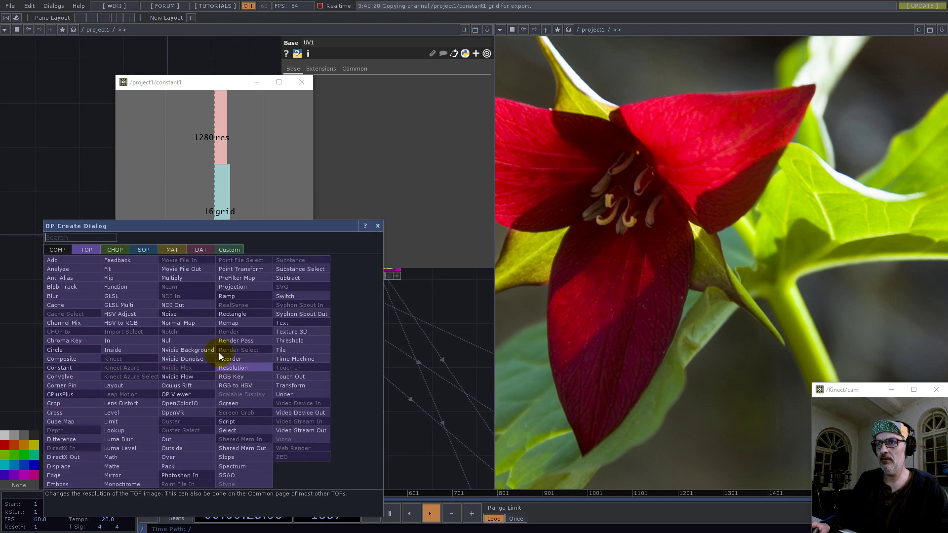
click(180, 340)
click(299, 363)
drag(322, 413, 235, 395)
Step: Assign null3, the Null fed by UV1, as geo2's instancing Color OP
scroll(196, 370, down, 3)
drag(332, 383, 318, 304)
click(333, 423)
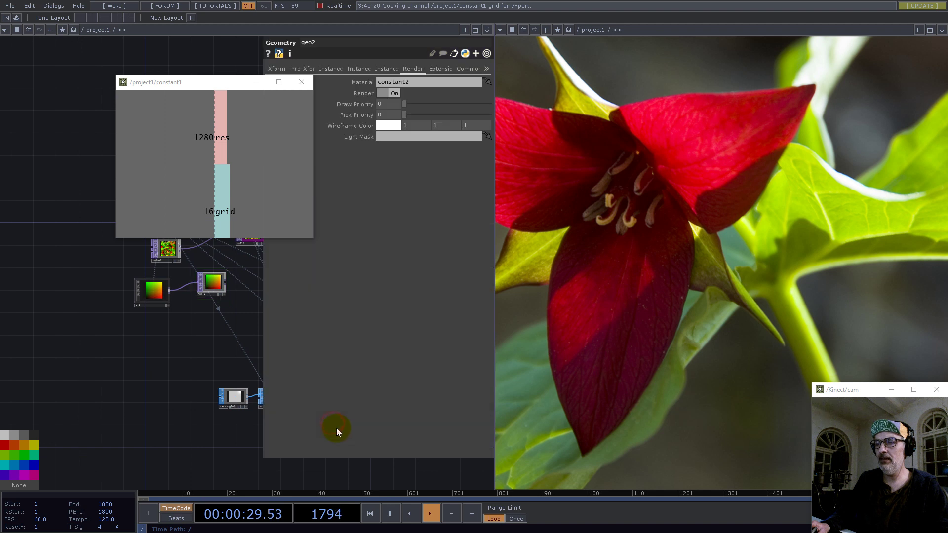
drag(201, 349, 89, 354)
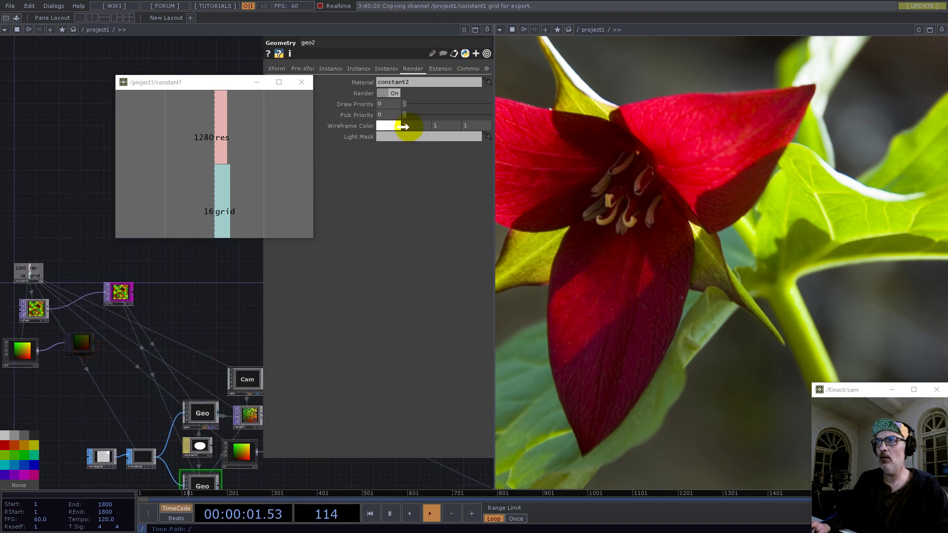
click(364, 70)
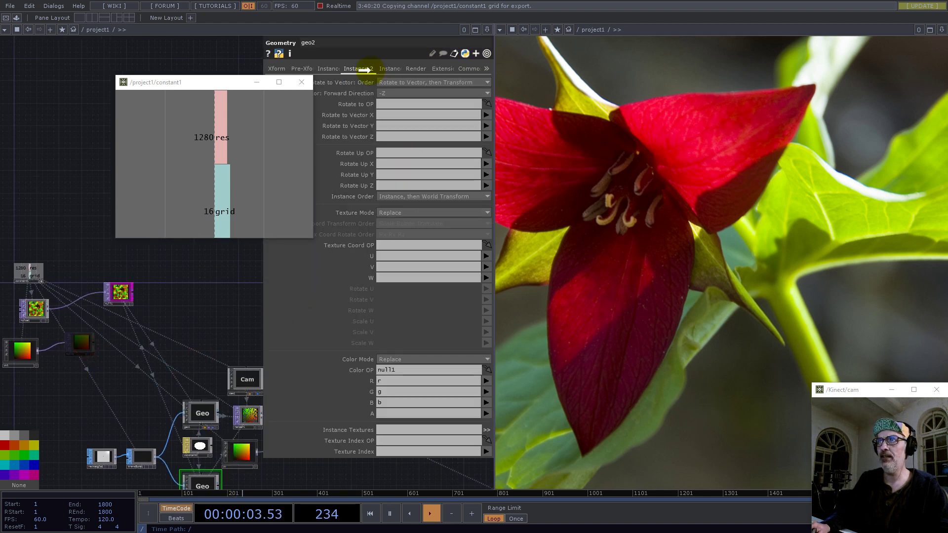
drag(173, 334, 103, 282)
drag(180, 425, 151, 425)
Step: Restrict render1's Geometry parameter to geo1
scroll(144, 423, up, 3)
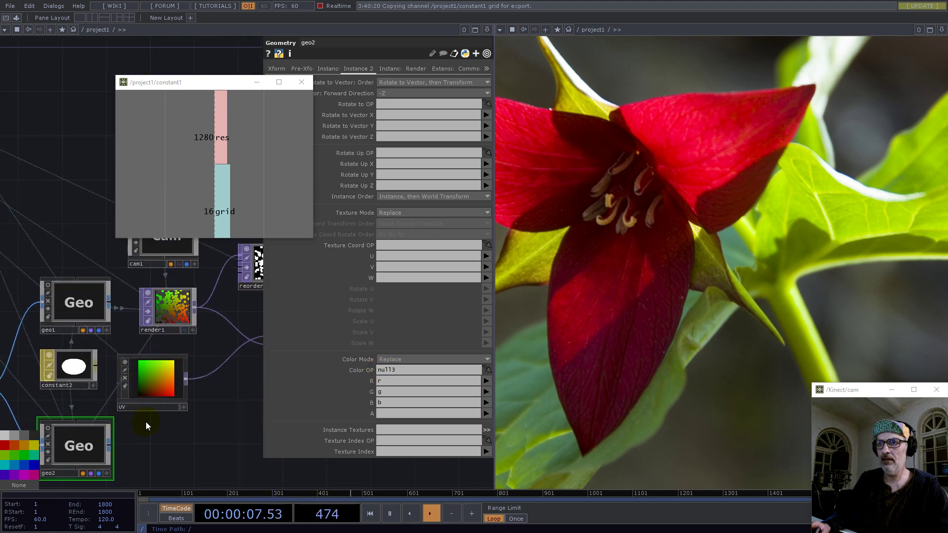
click(170, 309)
drag(75, 308, 391, 105)
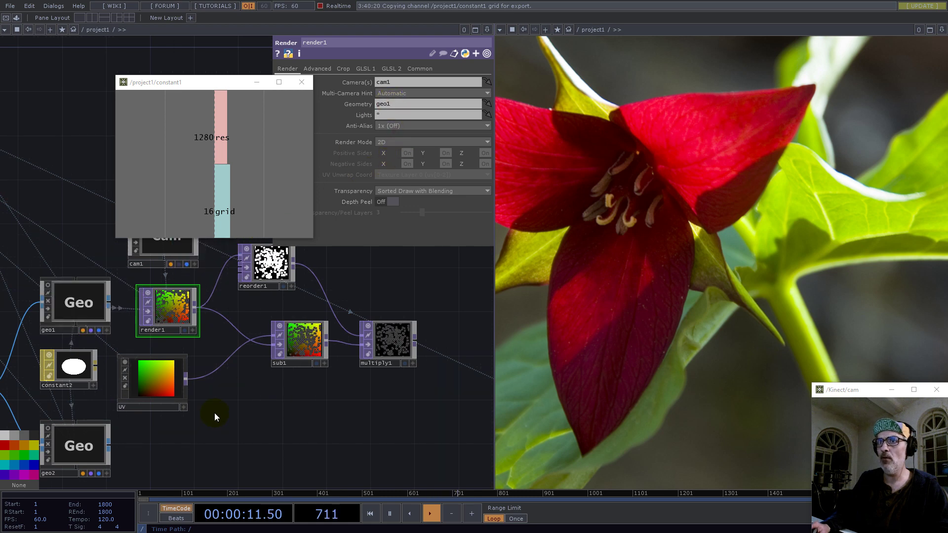
Step: Add a Render Pass TOP beside geo2, using render1 as its source render and geo2 as its Geometry, and inspect its output
double_click(155, 451)
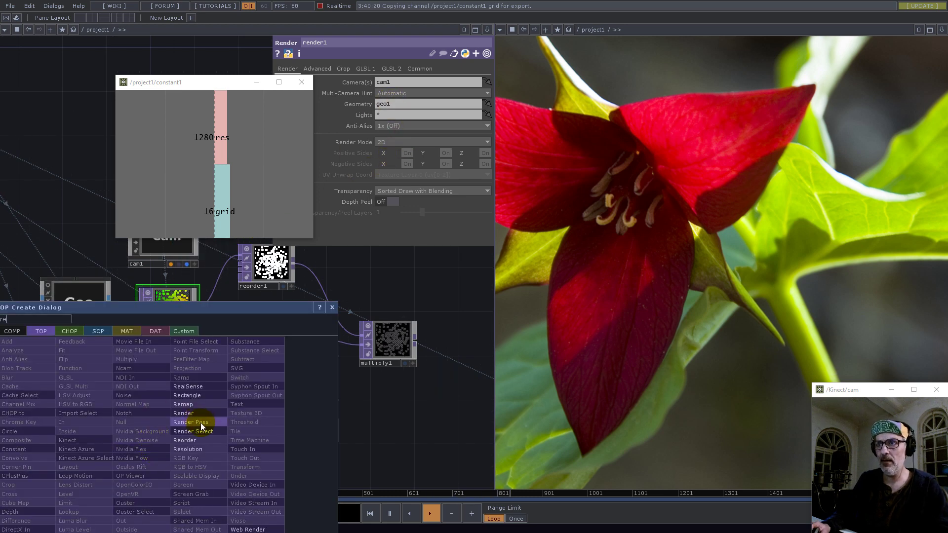
click(200, 422)
click(161, 454)
drag(168, 313, 394, 83)
drag(158, 445, 169, 446)
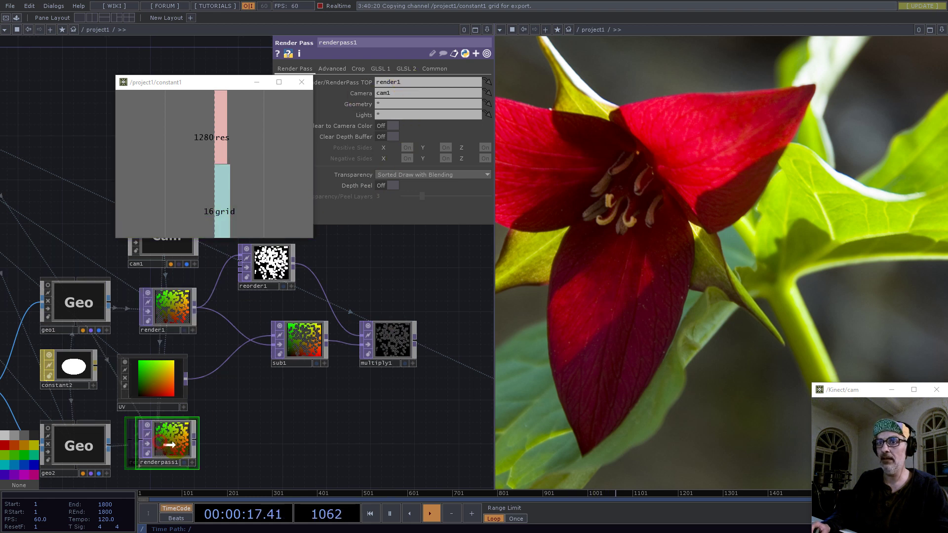
drag(73, 449, 392, 103)
drag(254, 427, 298, 412)
scroll(210, 431, up, 5)
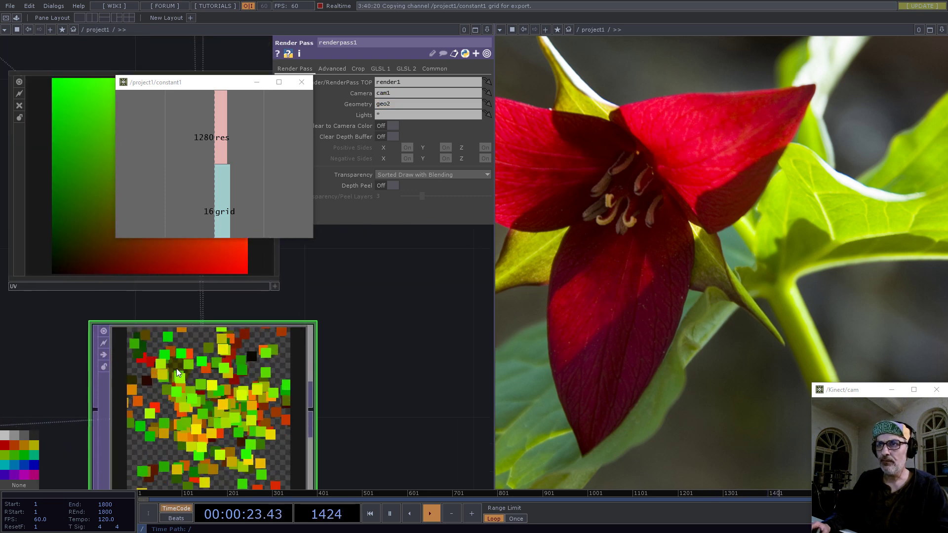
scroll(179, 370, down, 5)
Step: Append an Add TOP to multiply1's output and wire renderpass1 into its second input
drag(345, 378, 287, 410)
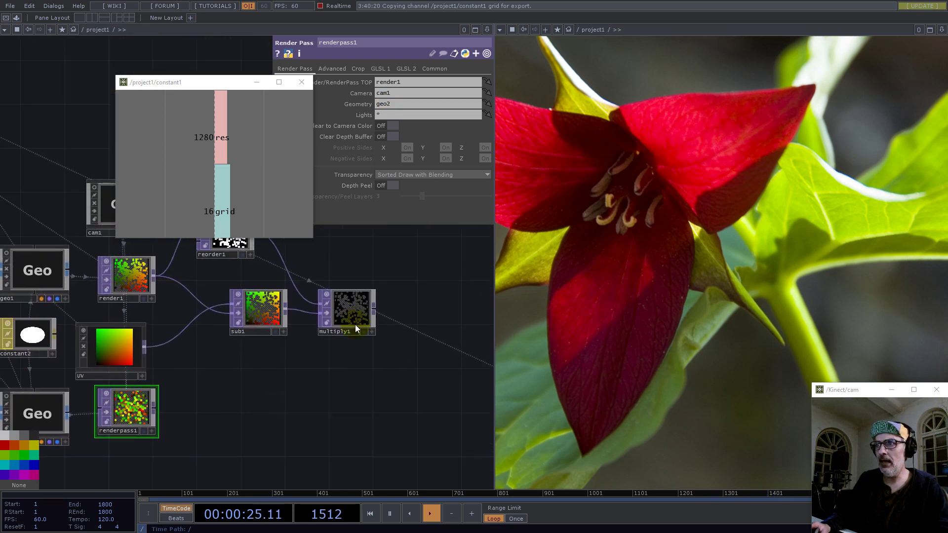
right_click(376, 309)
text(ad)
click(236, 201)
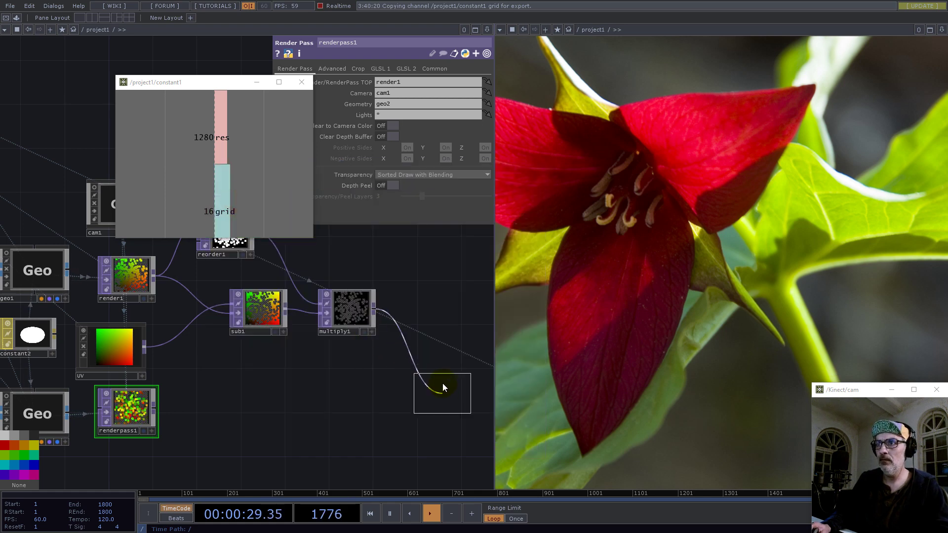
click(436, 364)
click(159, 408)
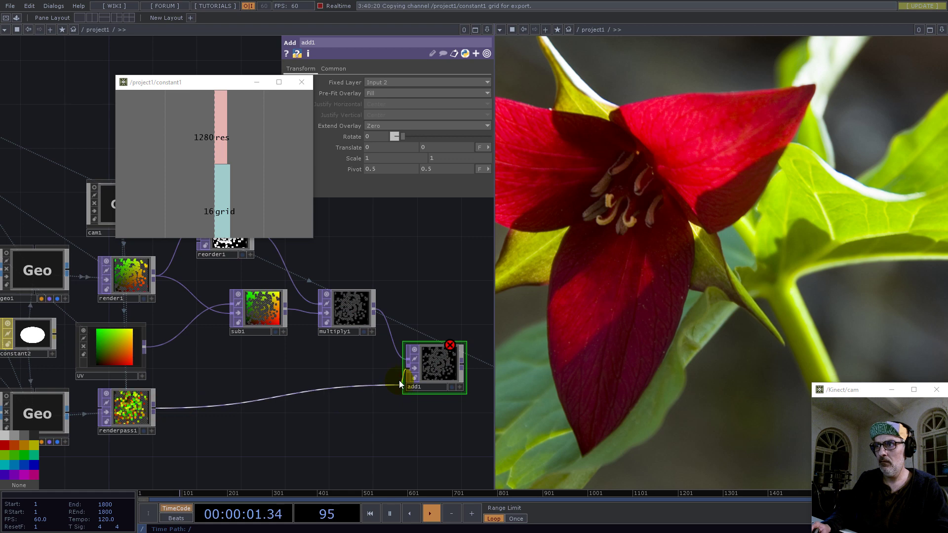
Step: Wire add1's output into remap1 as its UV map and inspect the remapped output
drag(373, 417, 228, 408)
scroll(213, 382, down, 3)
drag(356, 379, 244, 381)
right_drag(453, 466, 454, 468)
drag(423, 407, 336, 368)
scroll(194, 364, up, 2)
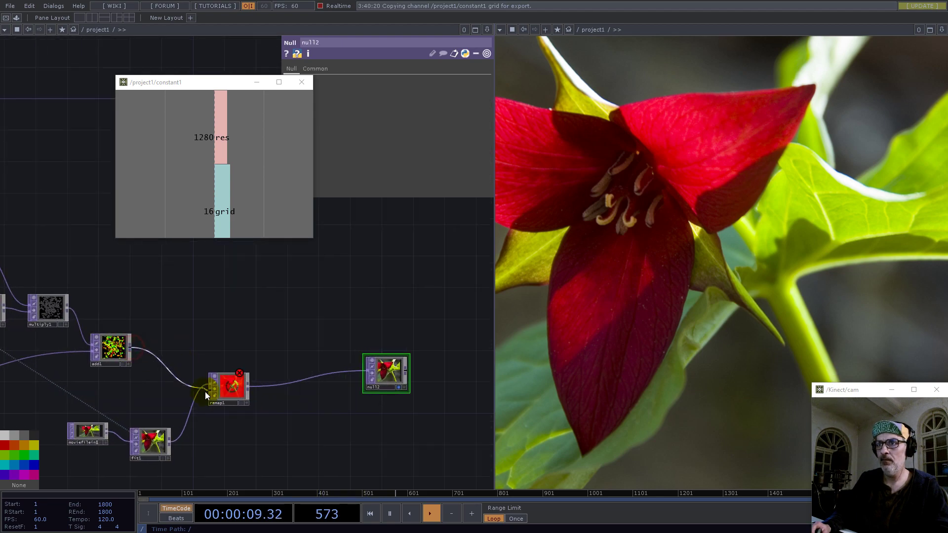
drag(205, 392, 205, 392)
drag(254, 335, 361, 345)
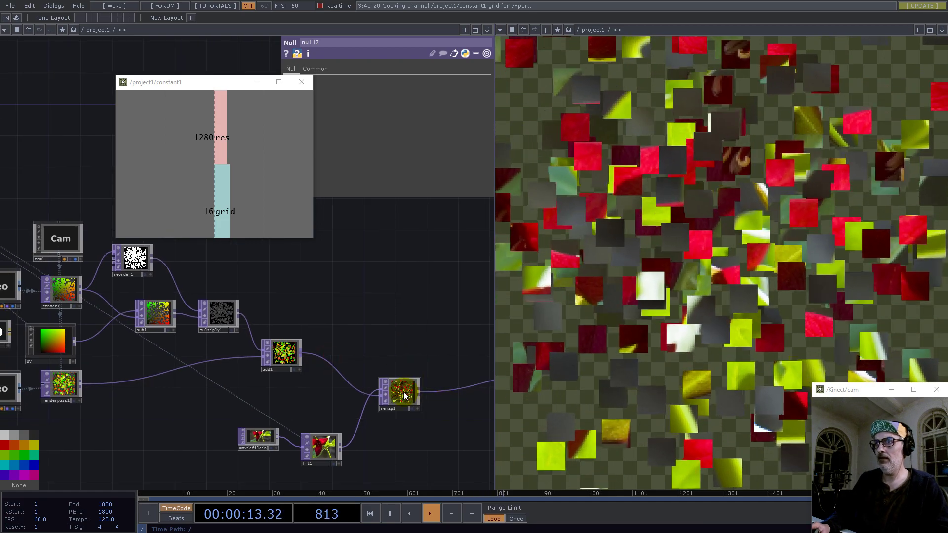
middle_click(404, 395)
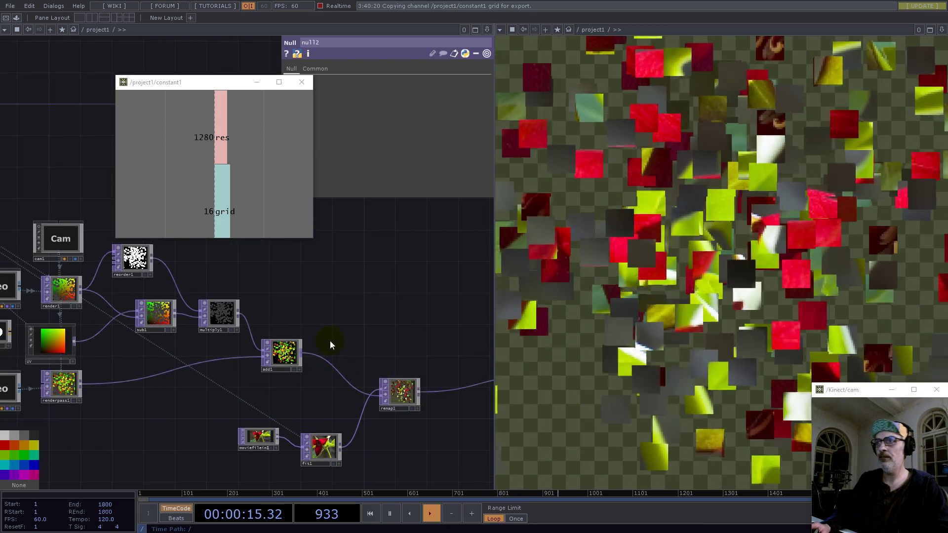
Step: Add a Multiply TOP fed by reorder1 and remap1, and insert it between remap1 and null2
drag(330, 345, 267, 340)
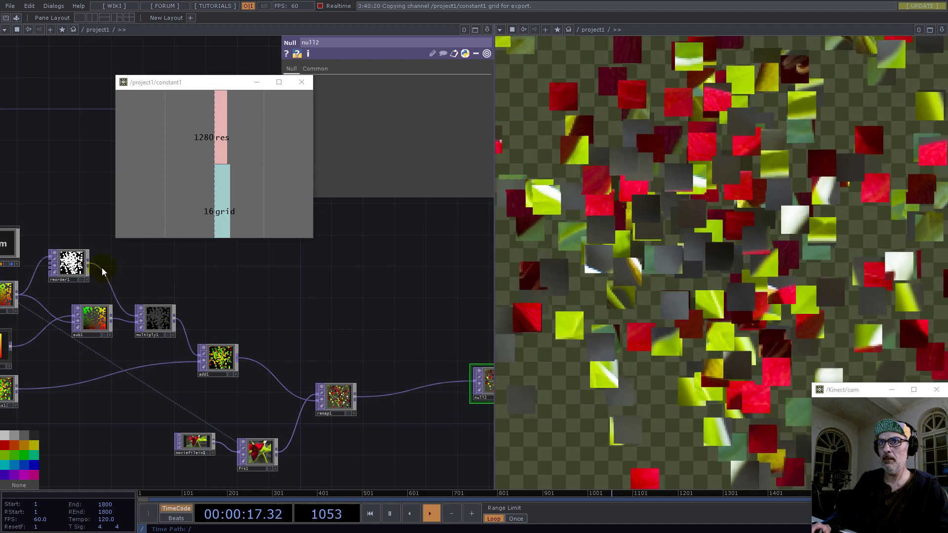
right_click(87, 265)
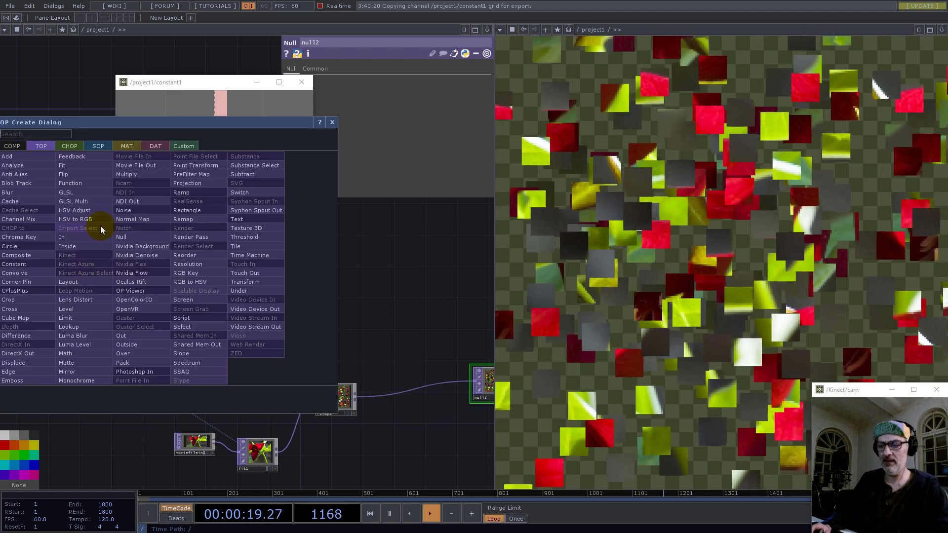
text(m)
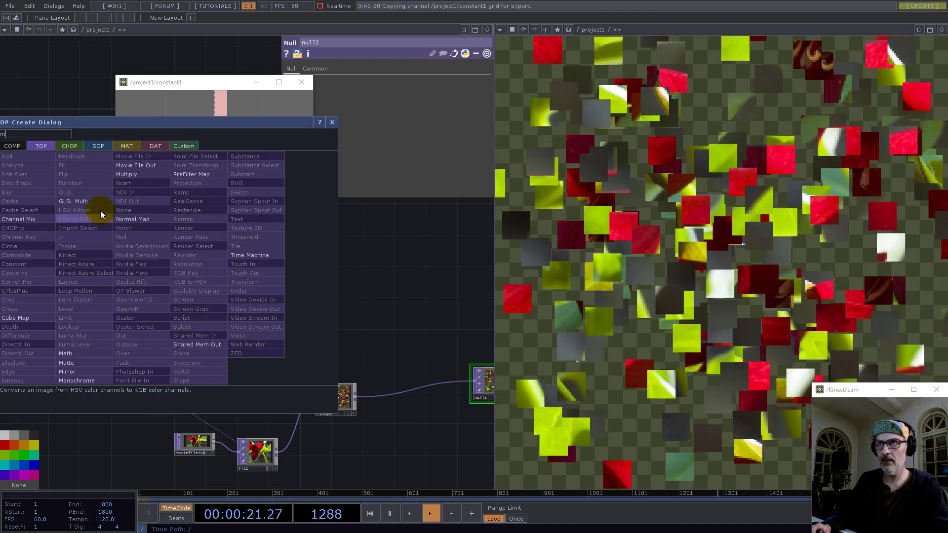
click(136, 176)
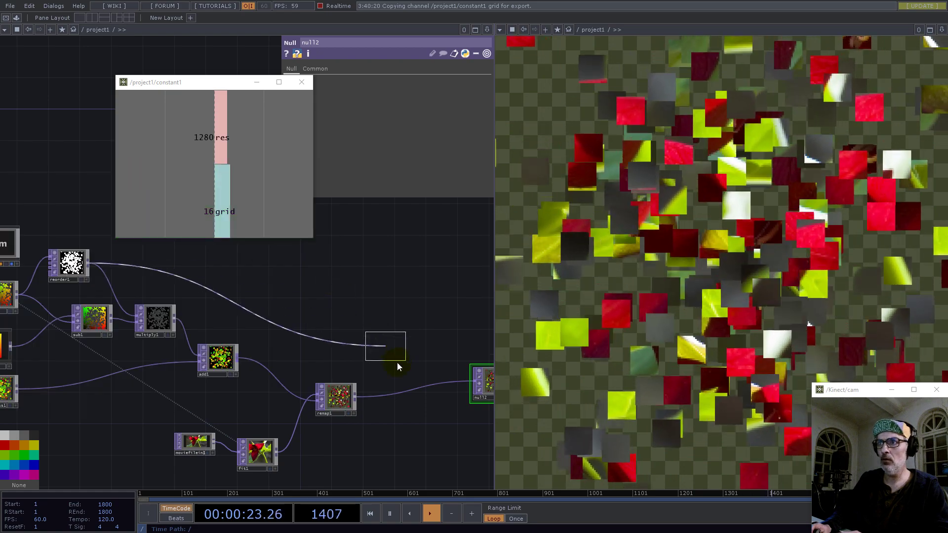
click(395, 368)
drag(354, 393, 474, 380)
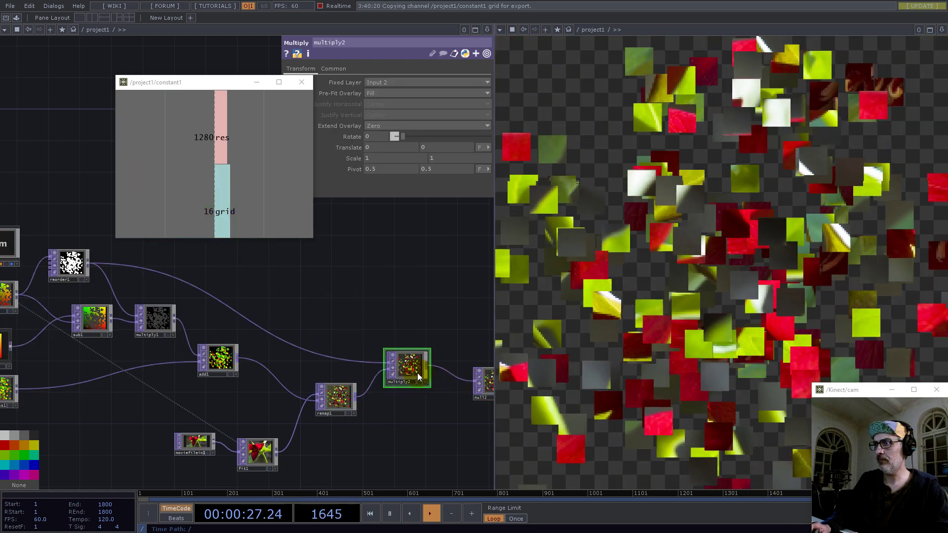
mouse_move(414, 367)
mouse_down()
mouse_move(415, 389)
mouse_move(401, 377)
mouse_up()
drag(375, 330, 326, 330)
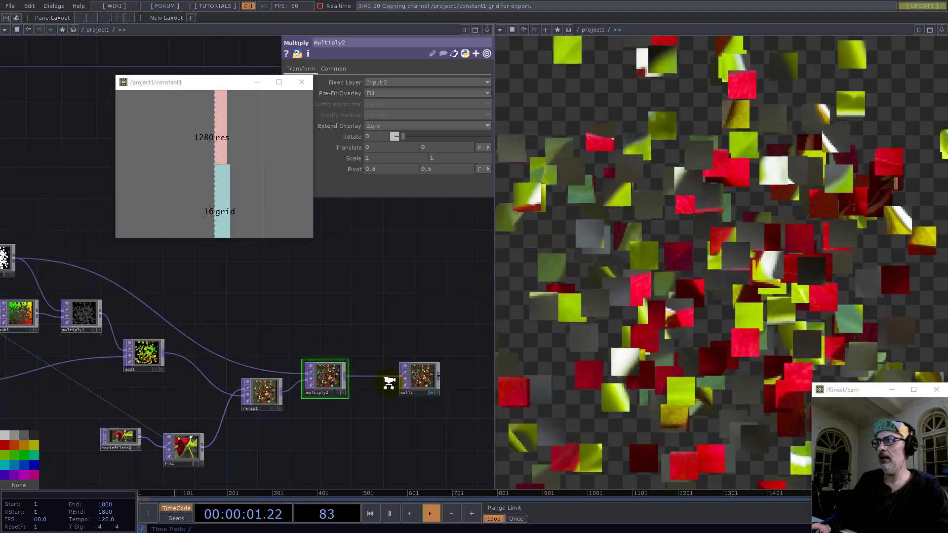
Step: Move null2 farther from multiply2 and insert a Transform TOP on the connection between them
scroll(389, 383, up, 3)
drag(417, 371, 439, 355)
drag(400, 301, 243, 319)
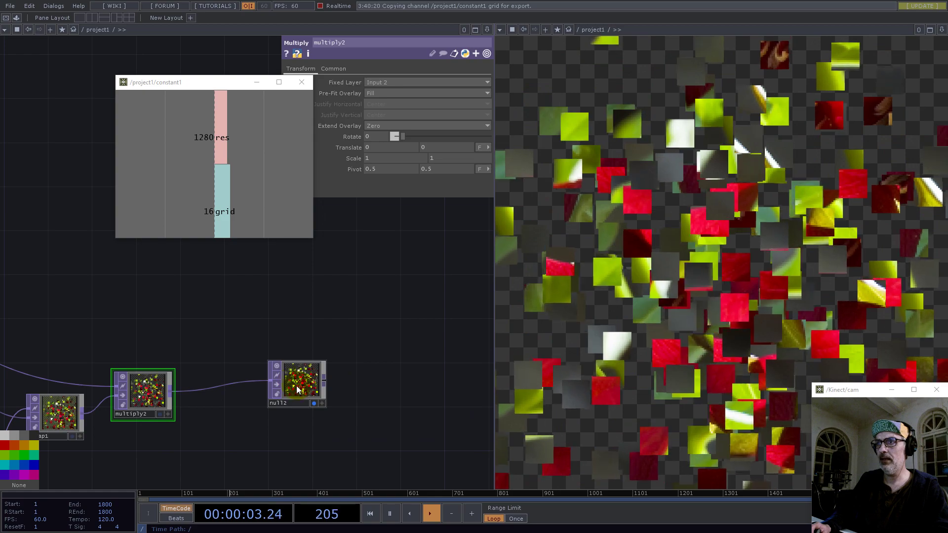
drag(298, 387, 365, 366)
right_click(289, 363)
click(304, 351)
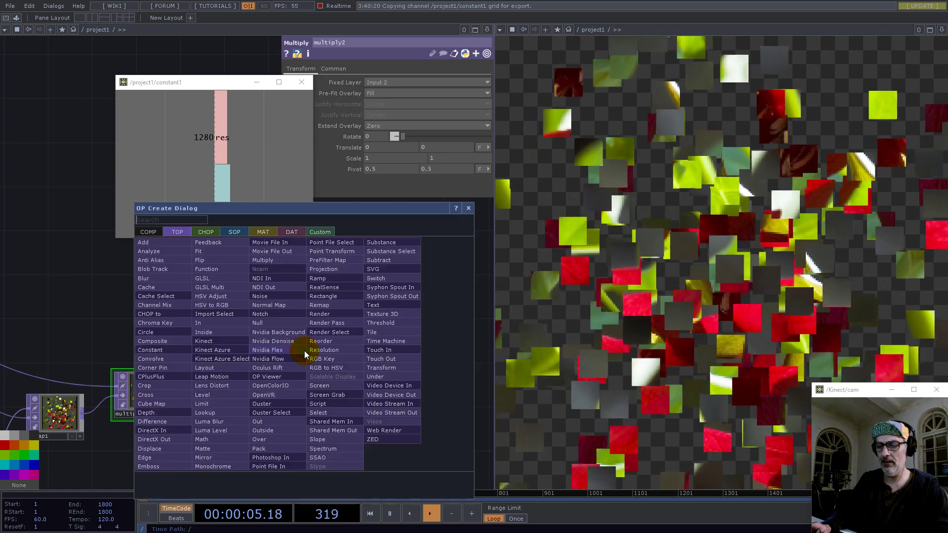
text(tr)
click(378, 366)
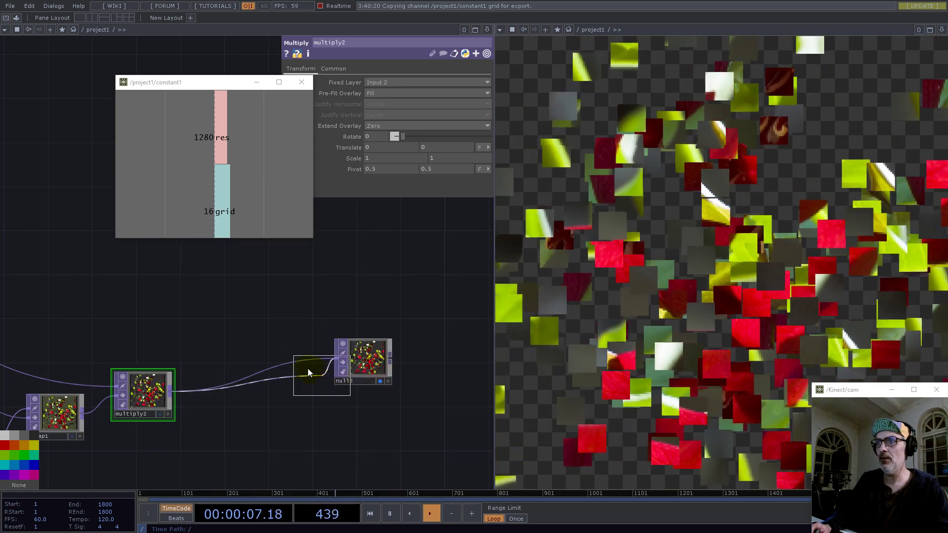
click(295, 364)
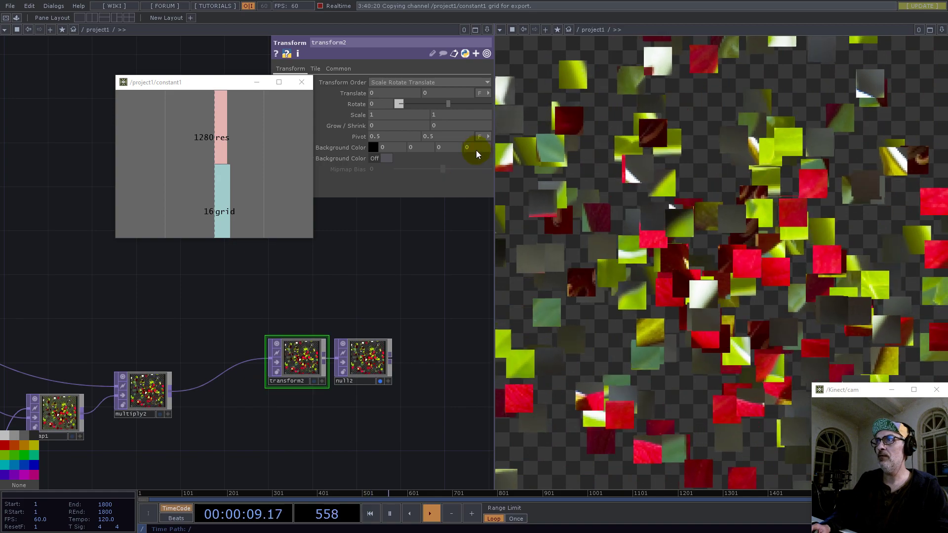
Step: Set transform2's background colour to opaque red (1, 0, 0, 1) and switch the background on
click(476, 147)
text(1)
key(Return)
click(390, 148)
text(1)
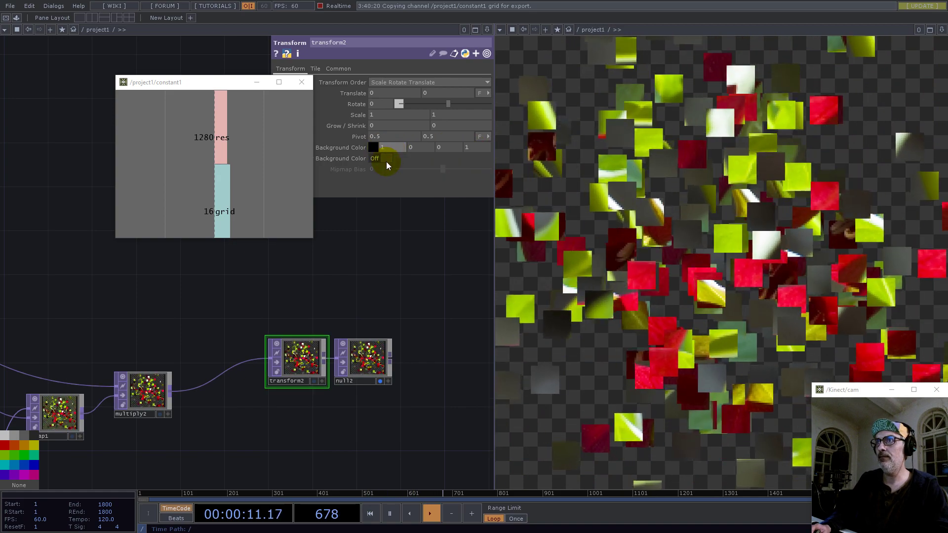
click(386, 159)
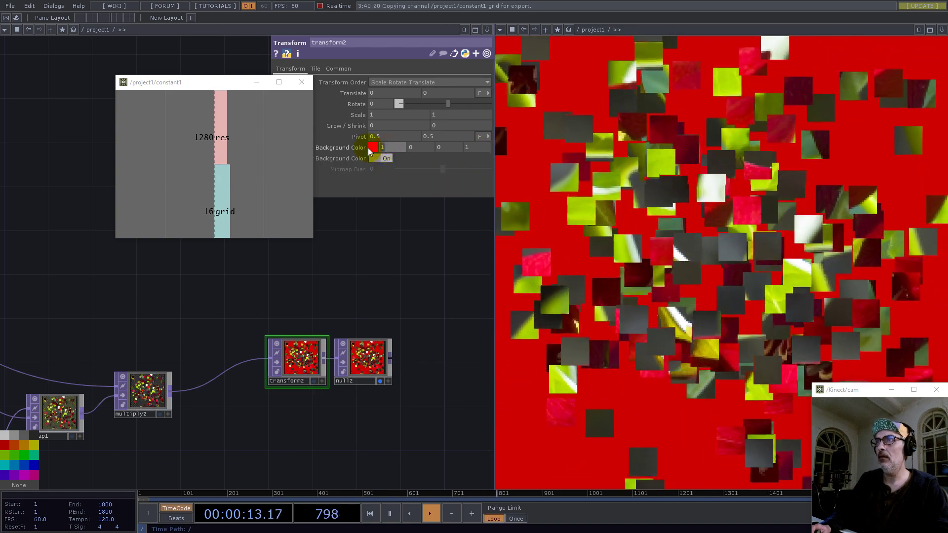
Step: Set the red value of transform2's background colour to 0
click(389, 148)
text(0)
key(Return)
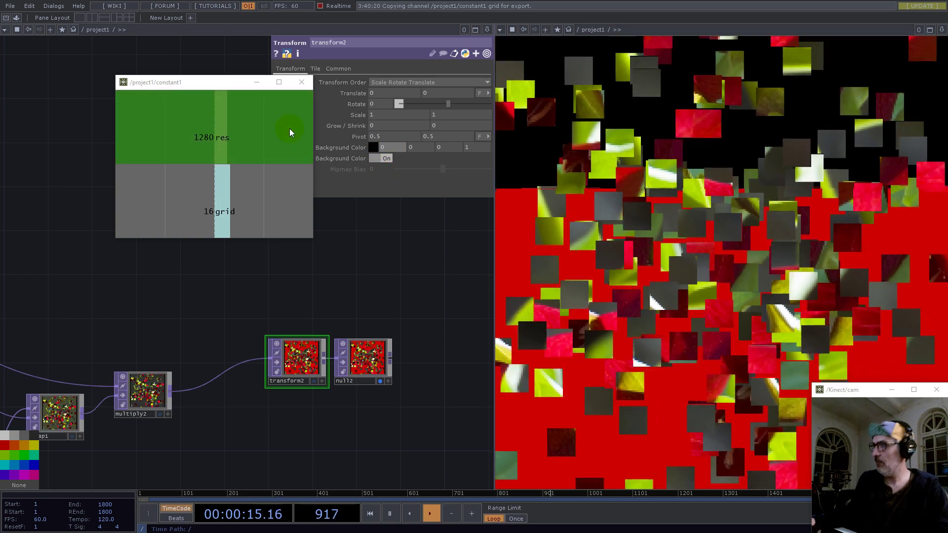
Step: Move the rectangle1 SOP farther away from transform1 to make room for another shape
scroll(375, 385, down, 4)
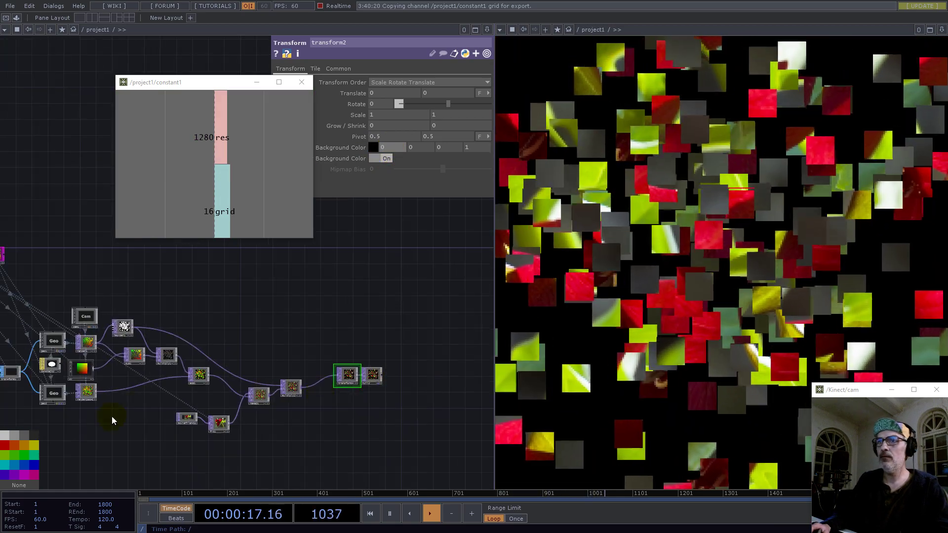
drag(96, 425, 297, 407)
scroll(183, 358, up, 5)
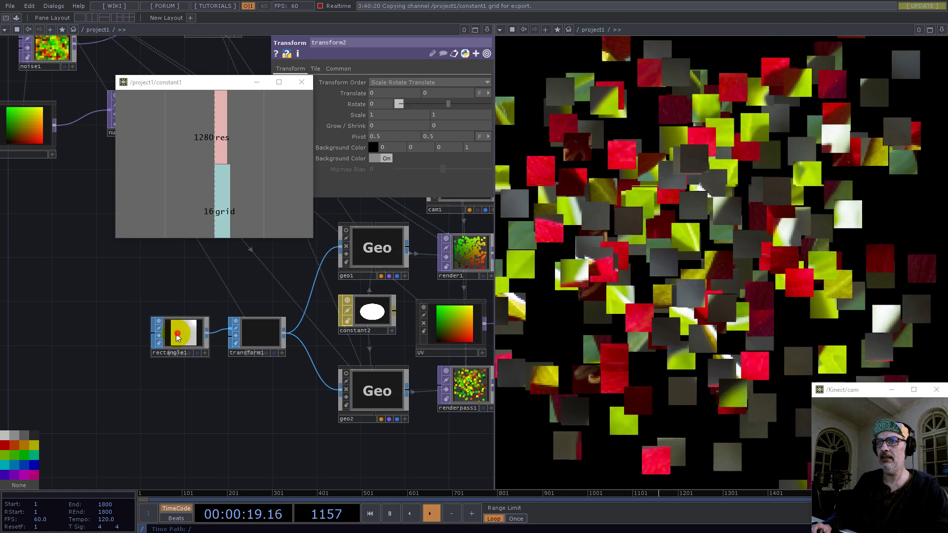
drag(177, 333, 114, 330)
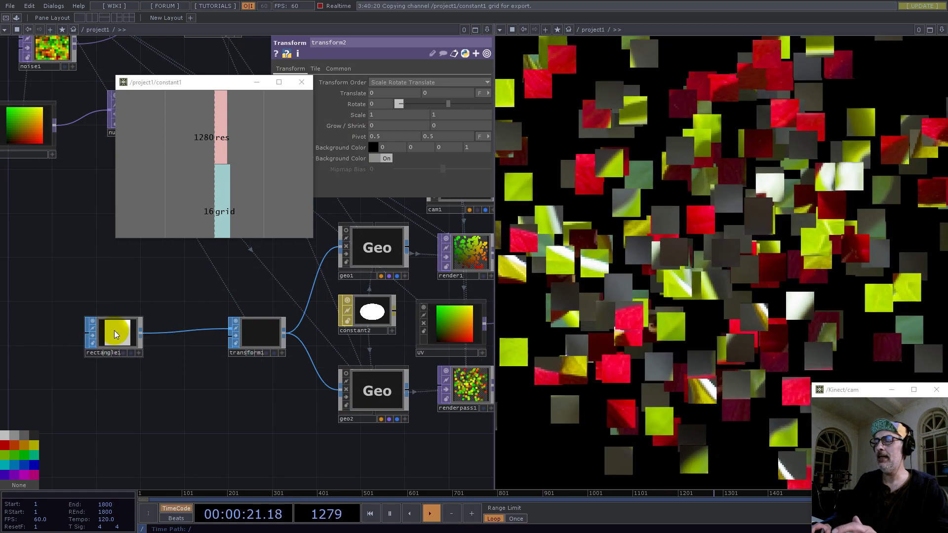
drag(121, 330, 109, 307)
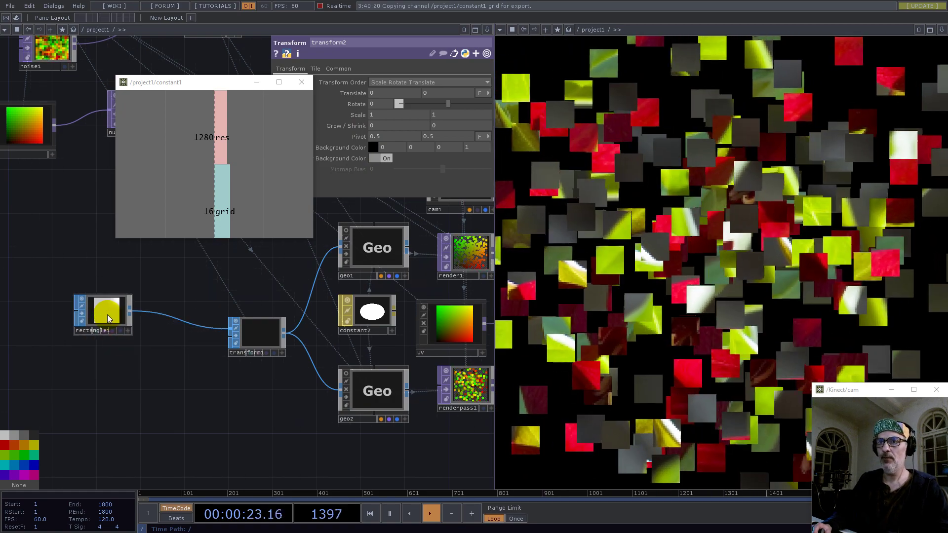
Step: Add a Circle SOP below rectangle1 and wire it into transform1 in place of the rectangle
click(119, 433)
double_click(118, 433)
text(c)
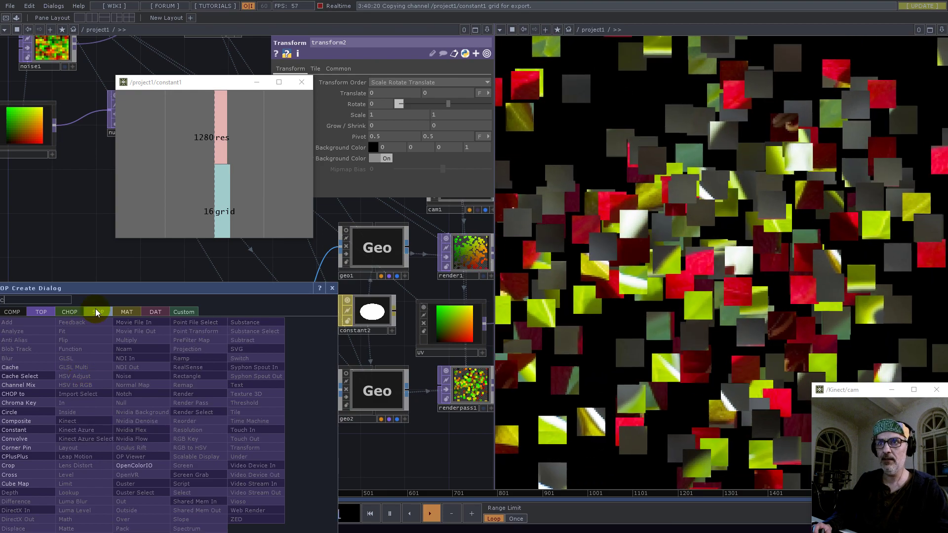
click(98, 312)
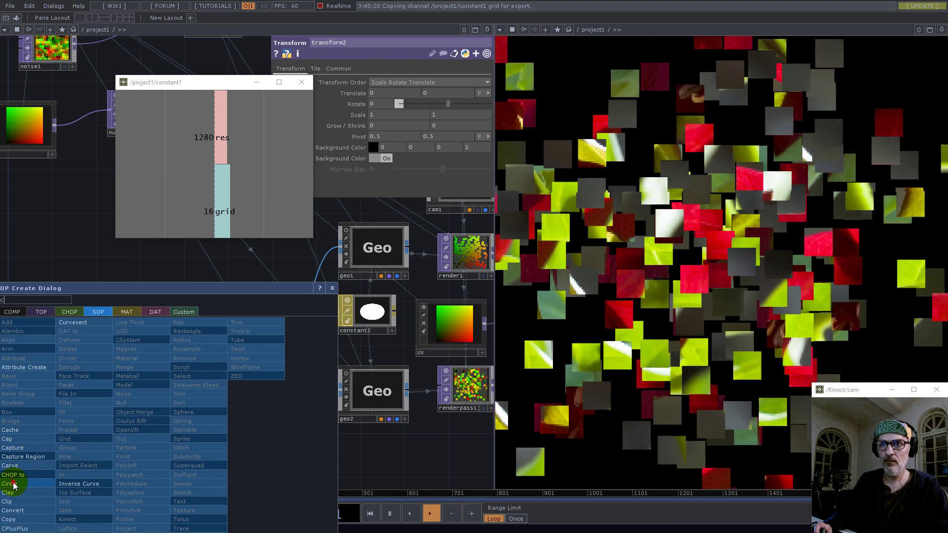
click(13, 484)
click(101, 374)
middle_drag(347, 114, 252, 109)
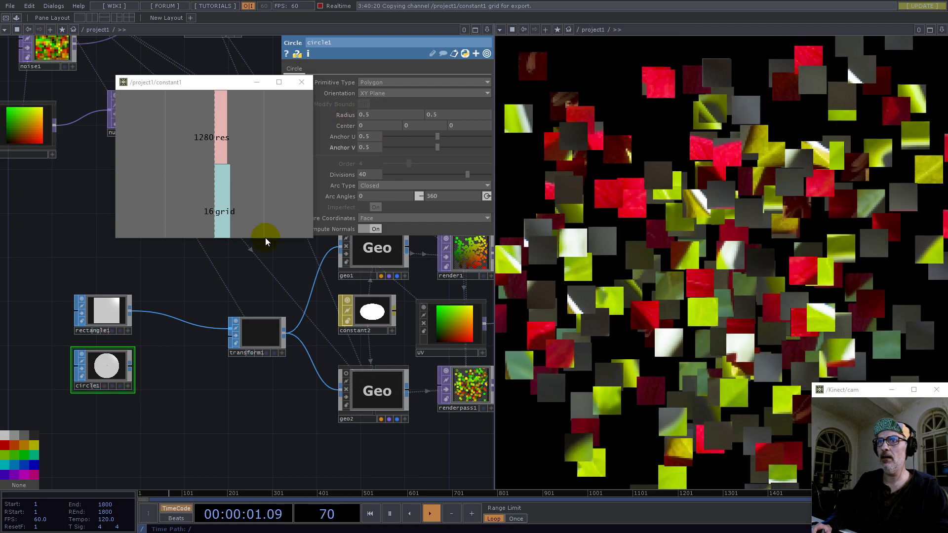
drag(131, 366, 257, 333)
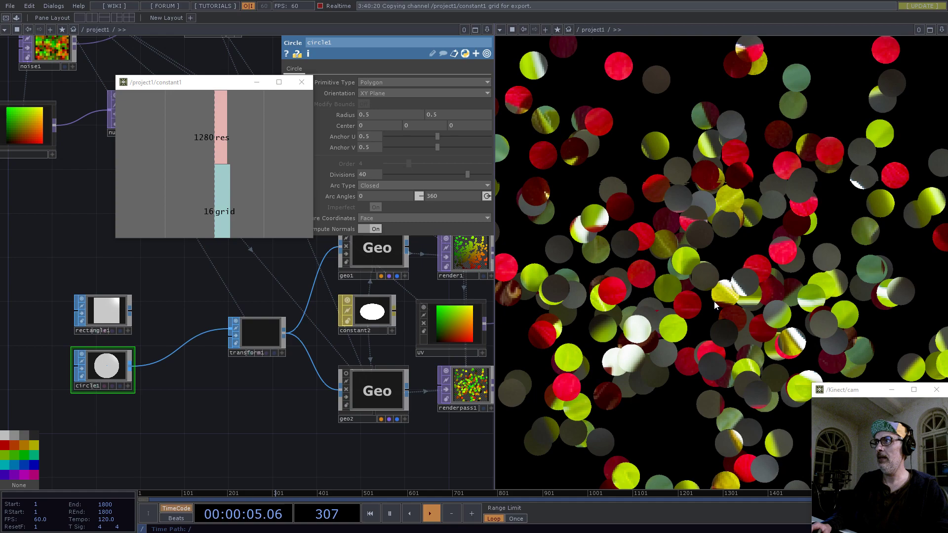
Step: Move UV1 clear of noise1 and wire its output into both of noise1's inputs
scroll(332, 391, down, 5)
scroll(275, 332, up, 5)
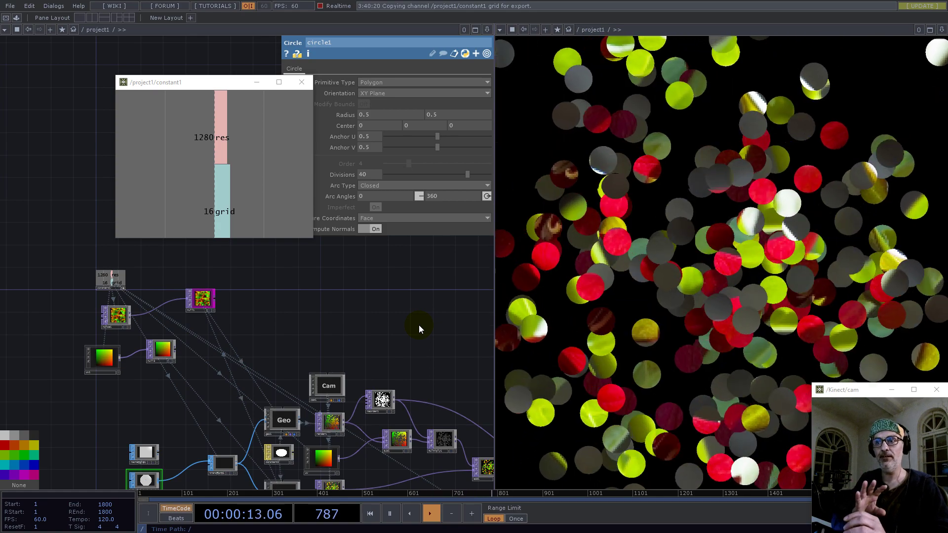
scroll(49, 334, up, 3)
drag(78, 332, 154, 347)
scroll(190, 335, up, 3)
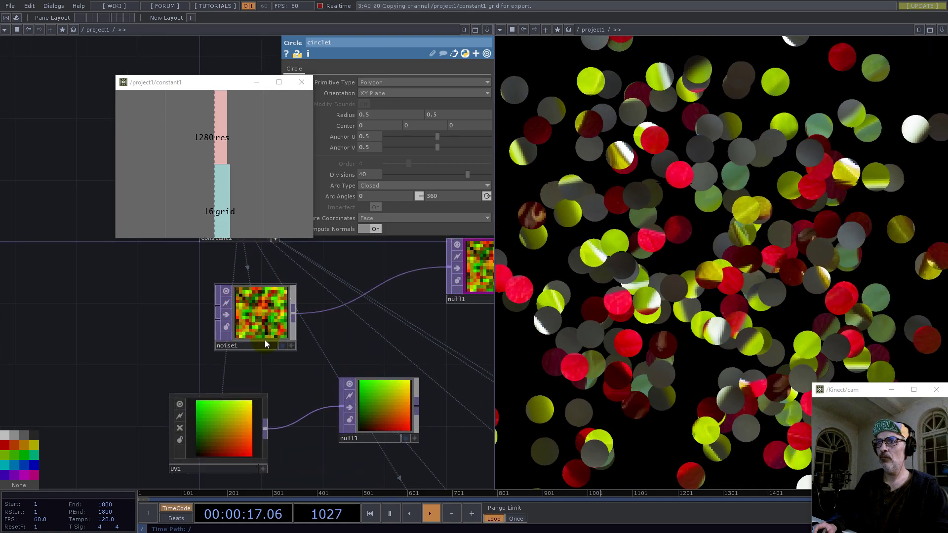
scroll(266, 346, down, 1)
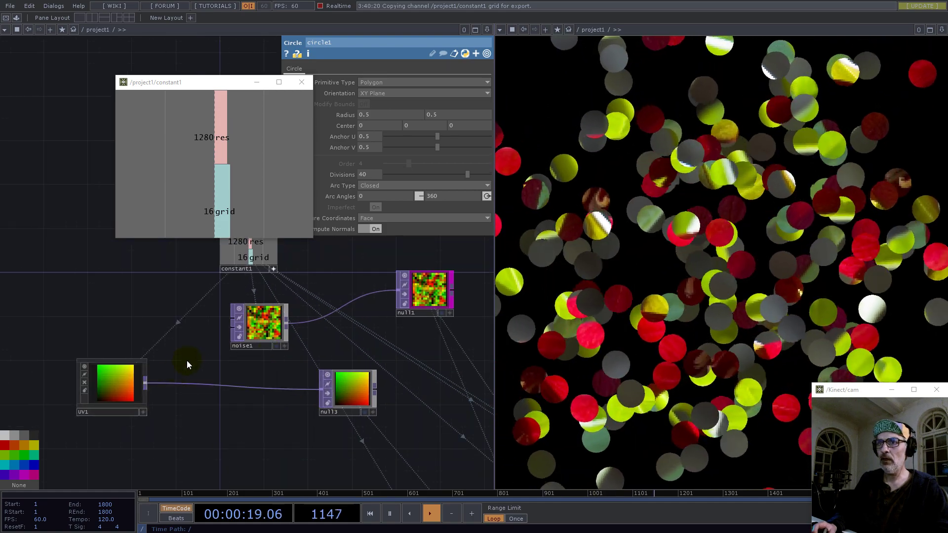
scroll(185, 363, up, 3)
click(111, 408)
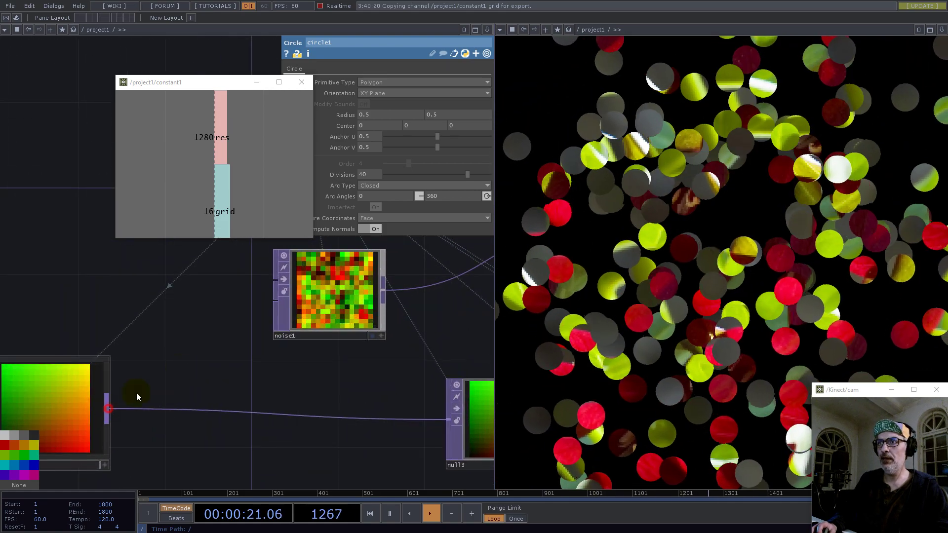
click(275, 310)
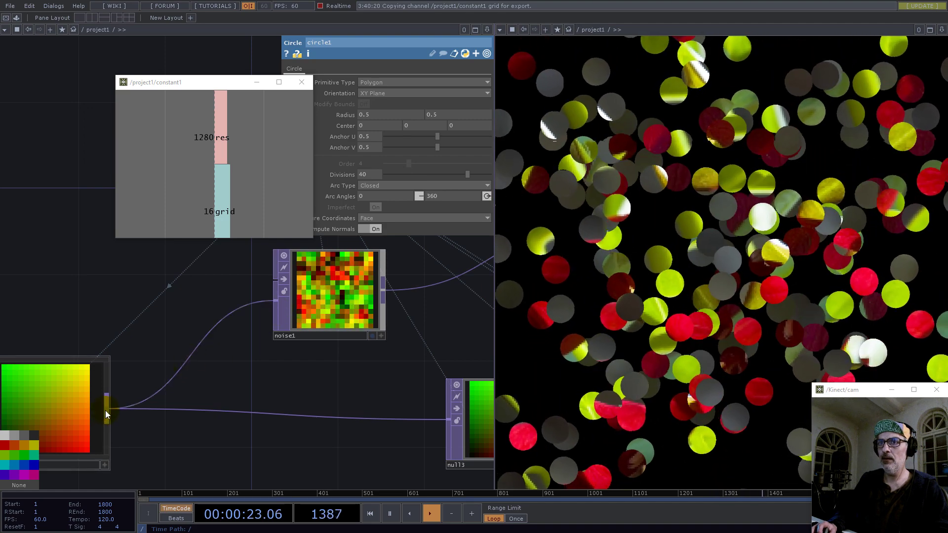
click(107, 408)
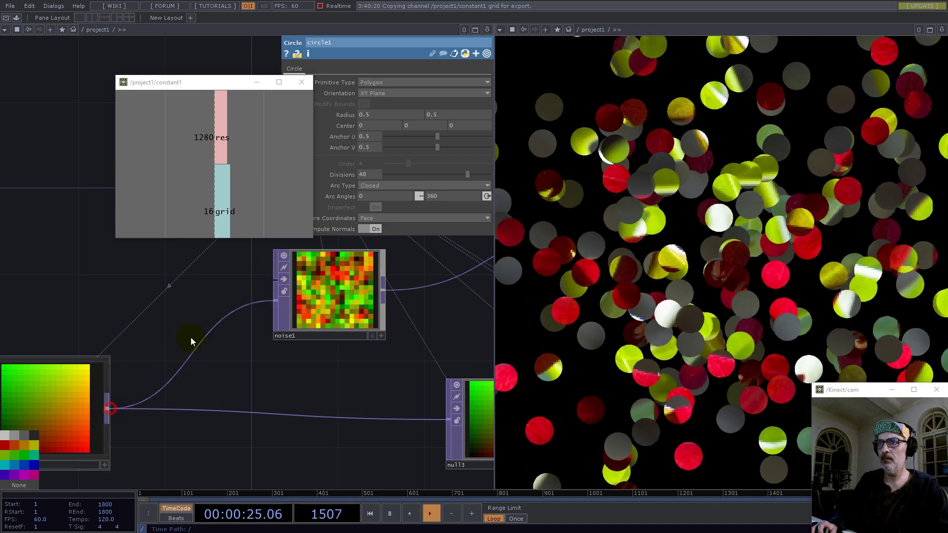
click(275, 280)
Step: Shift the constant1 viewer clear of noise1's parameters and set the noise offset to 0
click(337, 302)
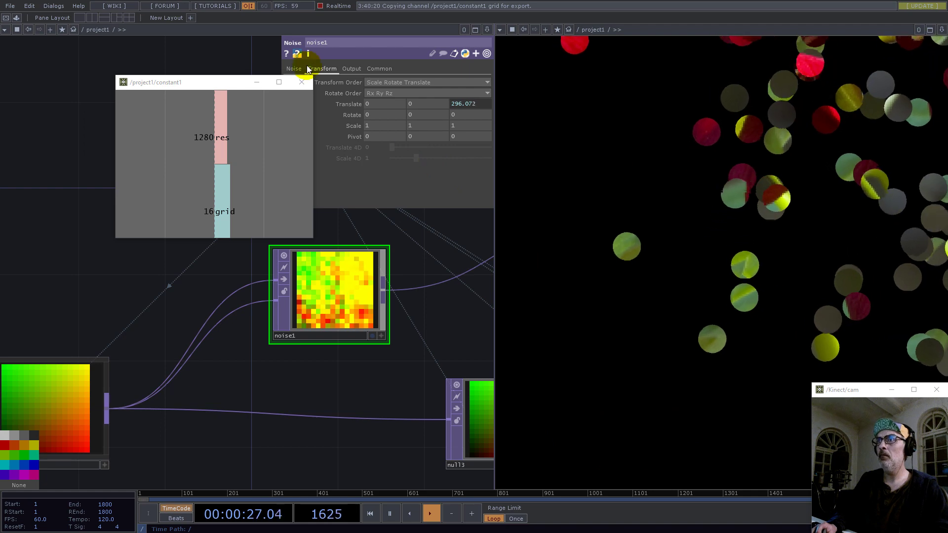
drag(221, 85, 119, 85)
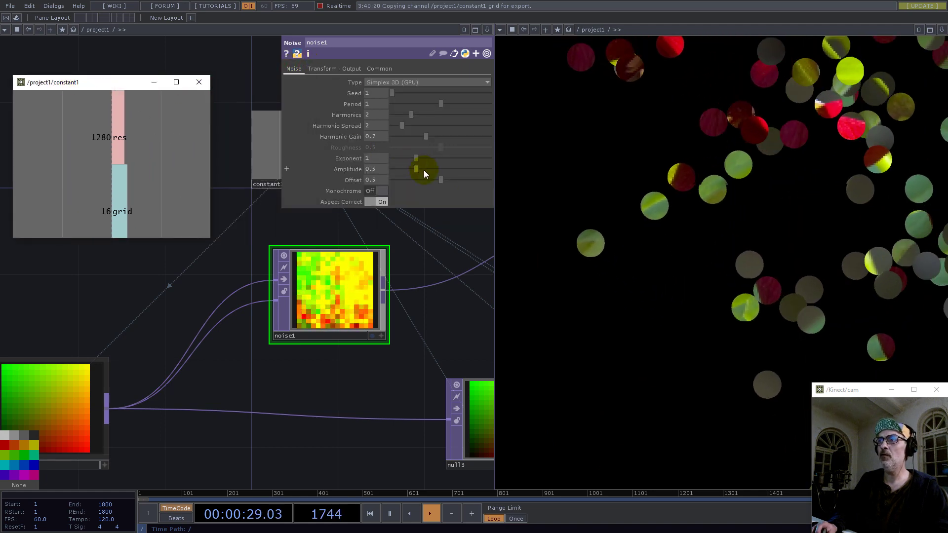
drag(430, 180, 279, 185)
scroll(266, 250, down, 3)
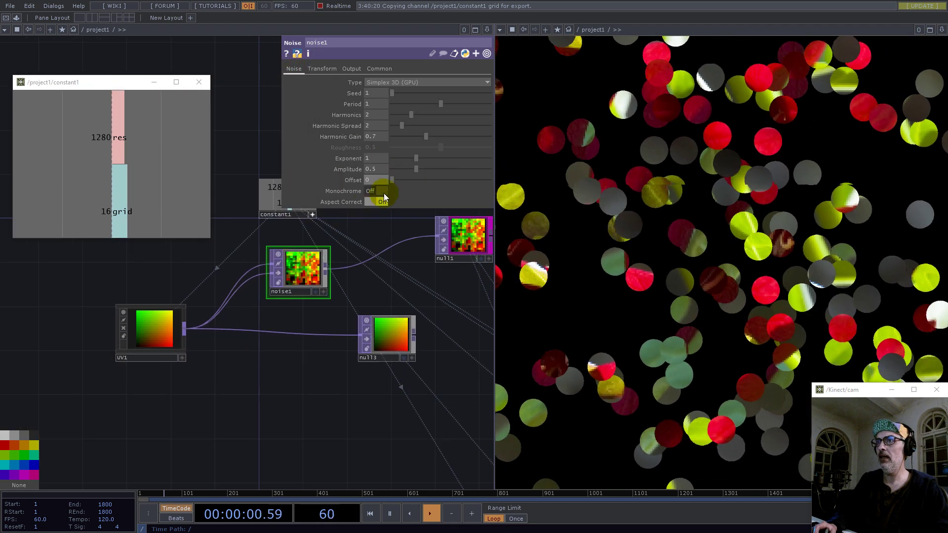
Step: Reduce noise1's amplitude to 0 and raise it again to 0.08
click(416, 169)
drag(417, 170, 389, 169)
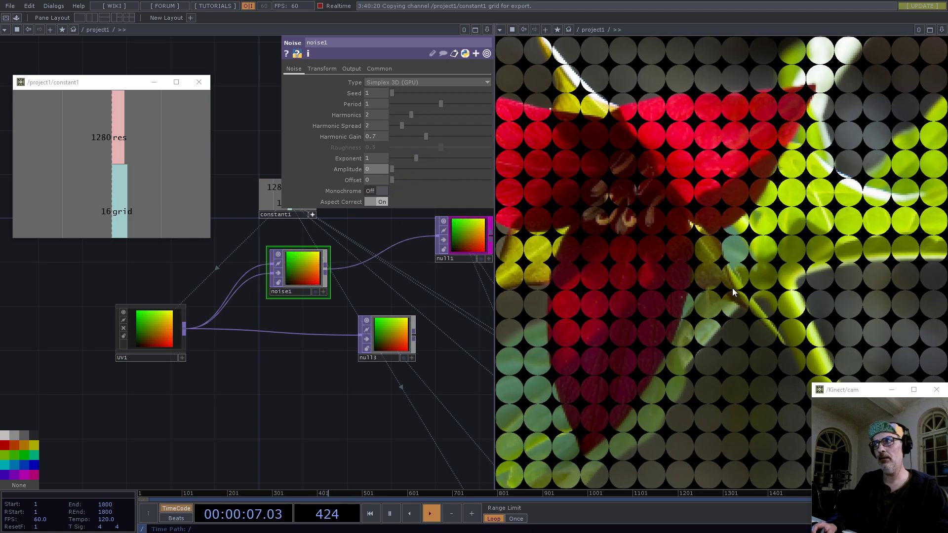
drag(393, 171, 415, 178)
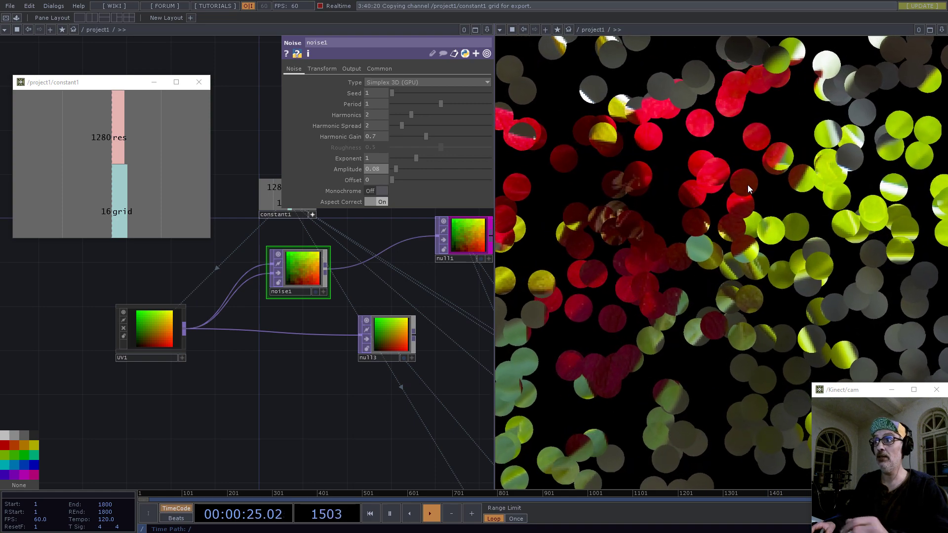
Step: Add a Noise TOP in the empty area below UV1
scroll(345, 270, down, 4)
drag(333, 360, 290, 370)
key(Tab)
text(noi)
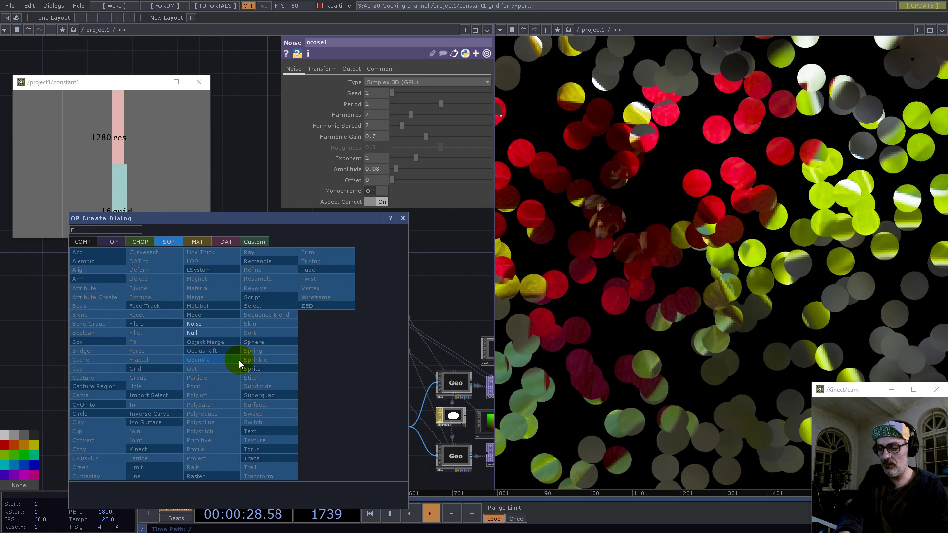
click(124, 242)
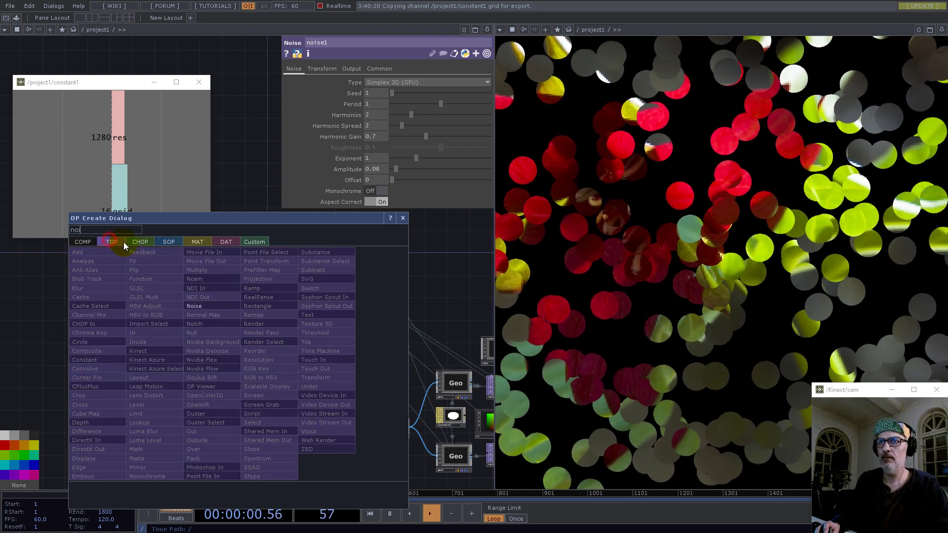
click(201, 304)
click(228, 361)
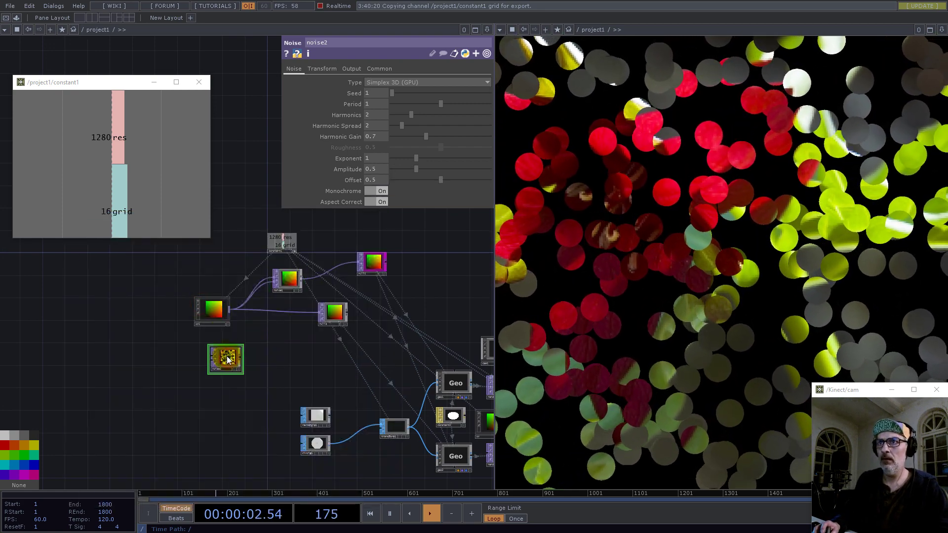
Step: Drive both of noise2's resolution values from constant1's grid channel and set its input and viewer smoothness to Nearest Pixel
drag(377, 69, 348, 93)
click(358, 95)
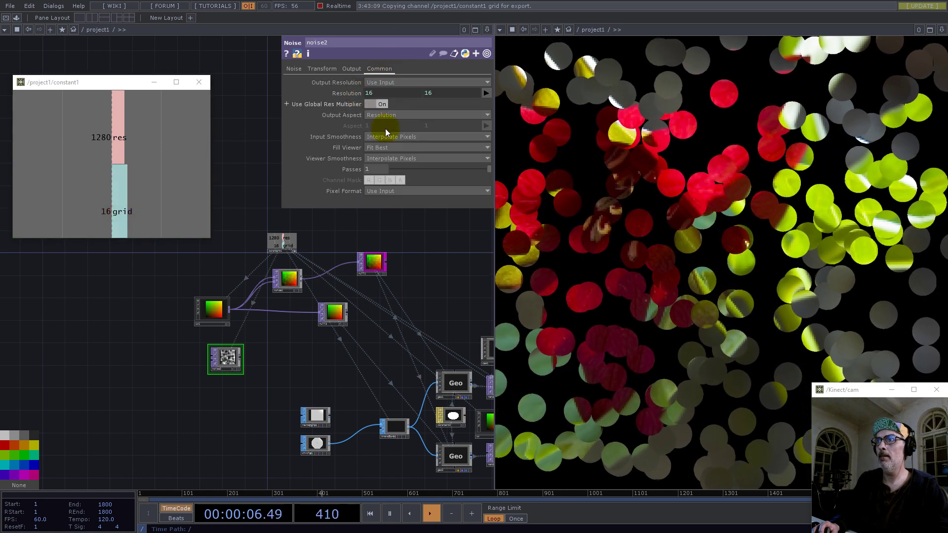
click(394, 146)
click(395, 158)
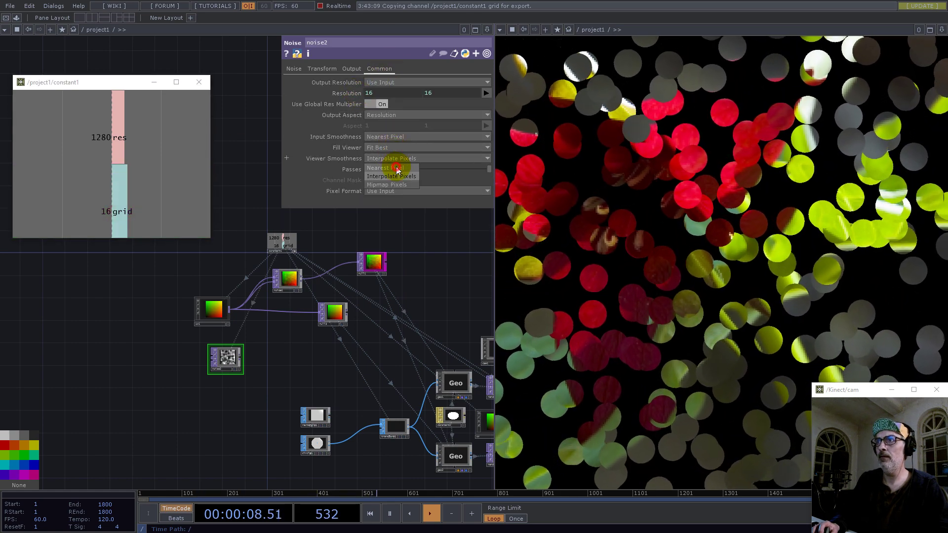
Step: Append a Null TOP to noise2's output, placing it below null3
scroll(259, 366, up, 3)
drag(191, 353, 170, 376)
right_click(200, 372)
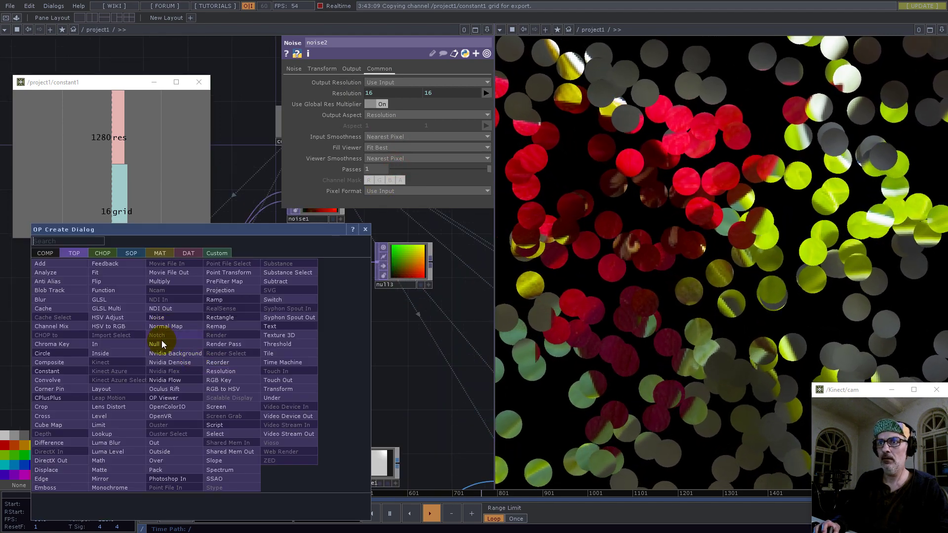
click(161, 343)
click(385, 359)
scroll(306, 358, down, 3)
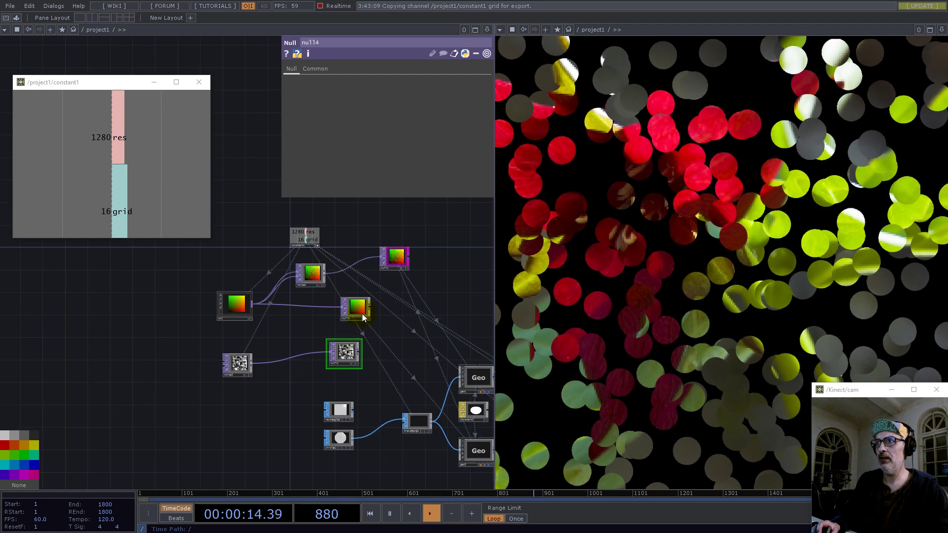
drag(366, 364, 366, 364)
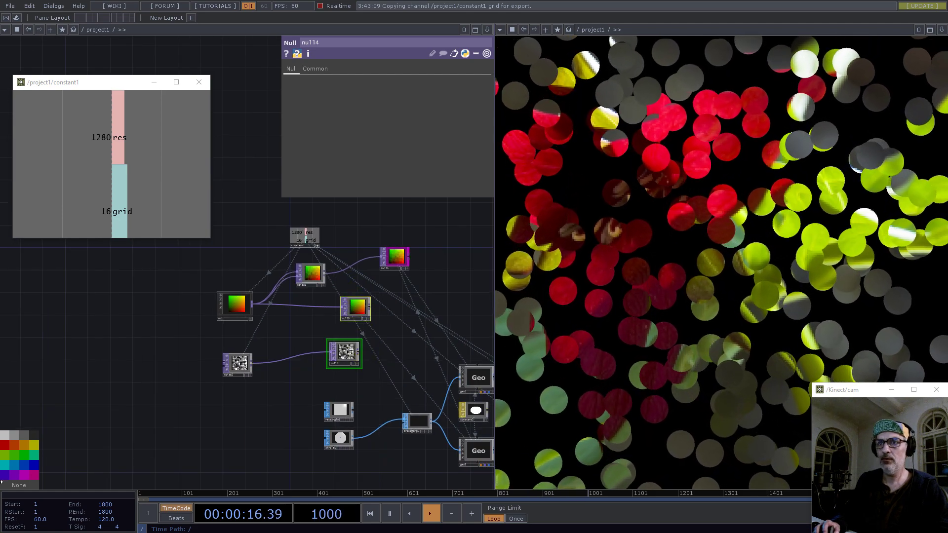
Step: Assign null4 as the instance Scale OP of both Geometry COMPs, with r for Scale X and g for Scale Y
drag(243, 384, 85, 401)
click(298, 370)
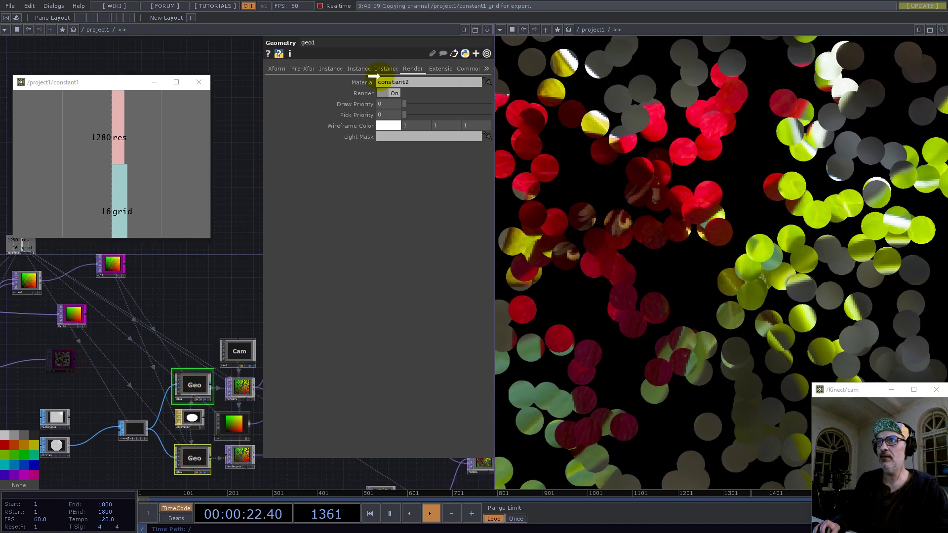
click(355, 68)
click(328, 69)
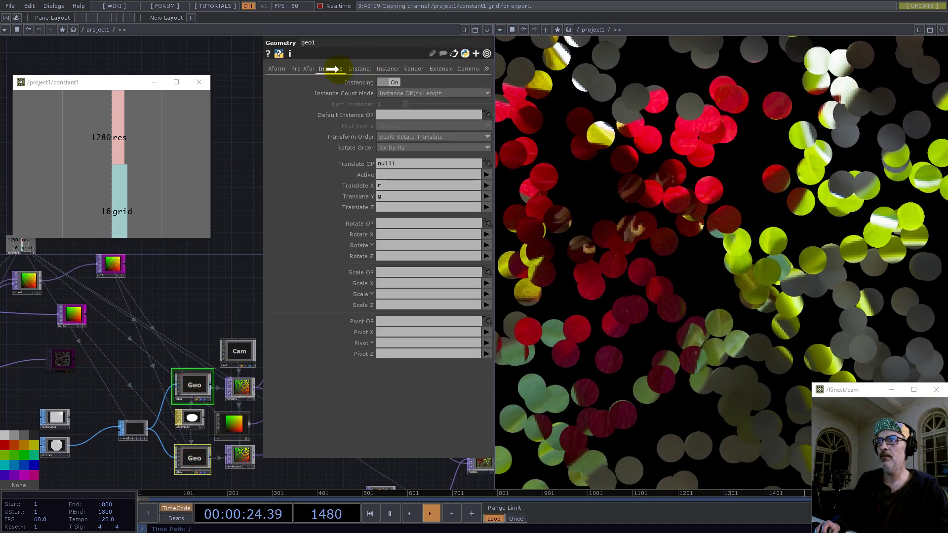
click(355, 68)
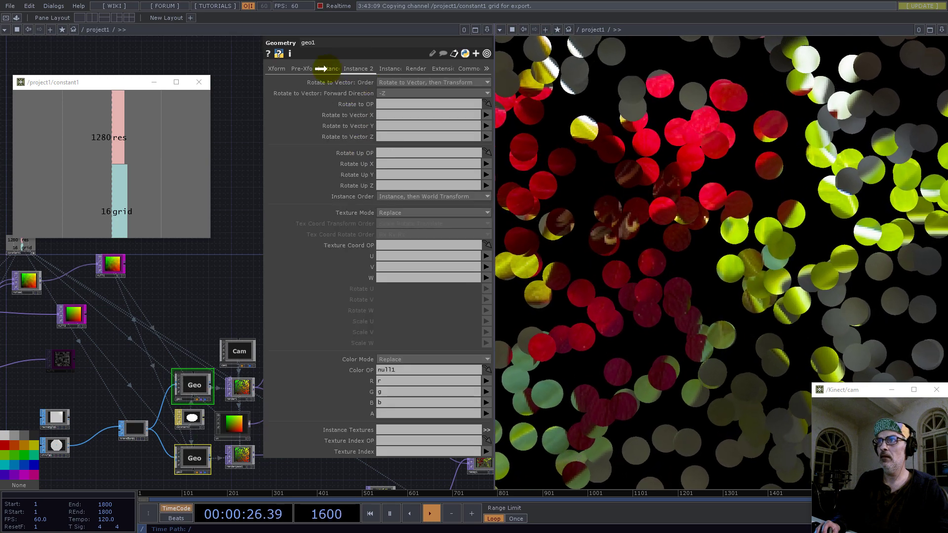
click(322, 68)
drag(386, 274, 386, 274)
click(387, 284)
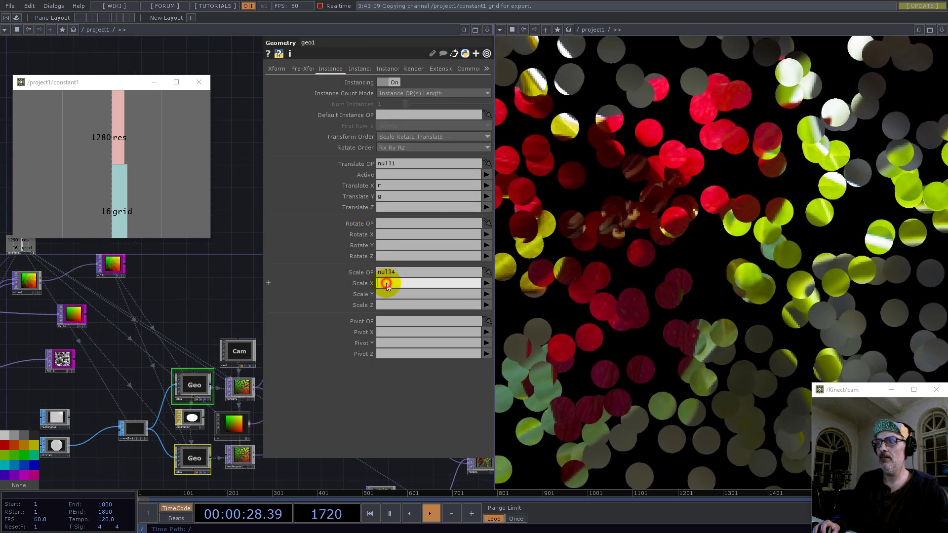
text(r)
click(389, 291)
text(g)
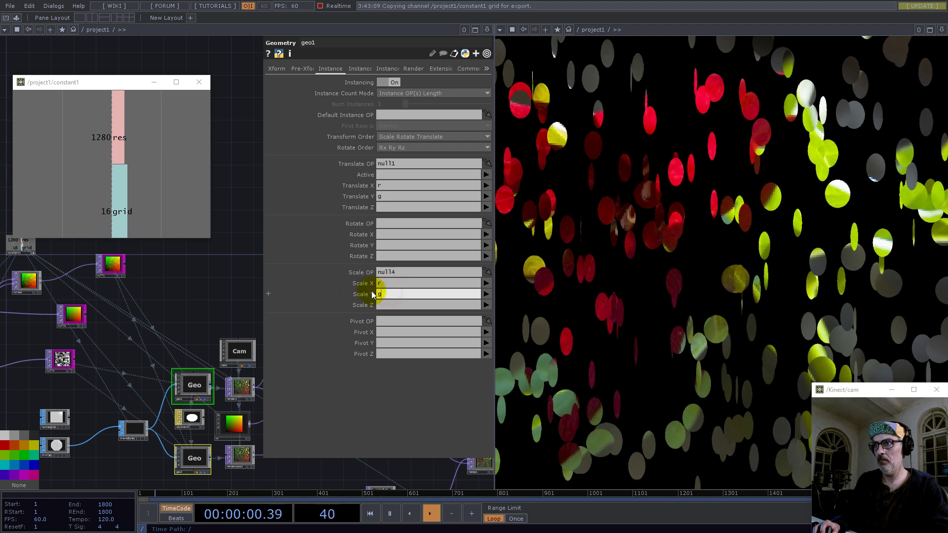
click(236, 296)
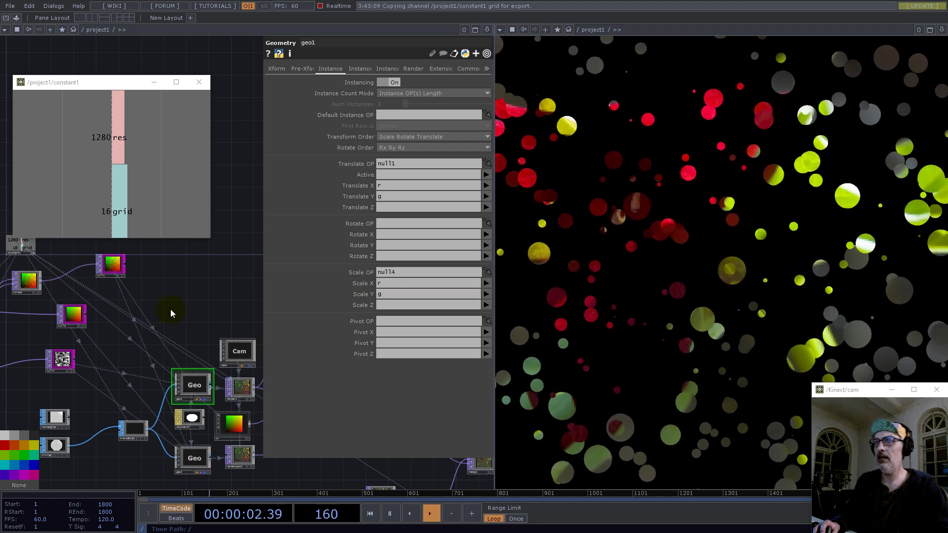
Step: Set noise2's offset to 1 and reduce its amplitude to 0
drag(171, 309, 252, 284)
scroll(259, 320, down, 5)
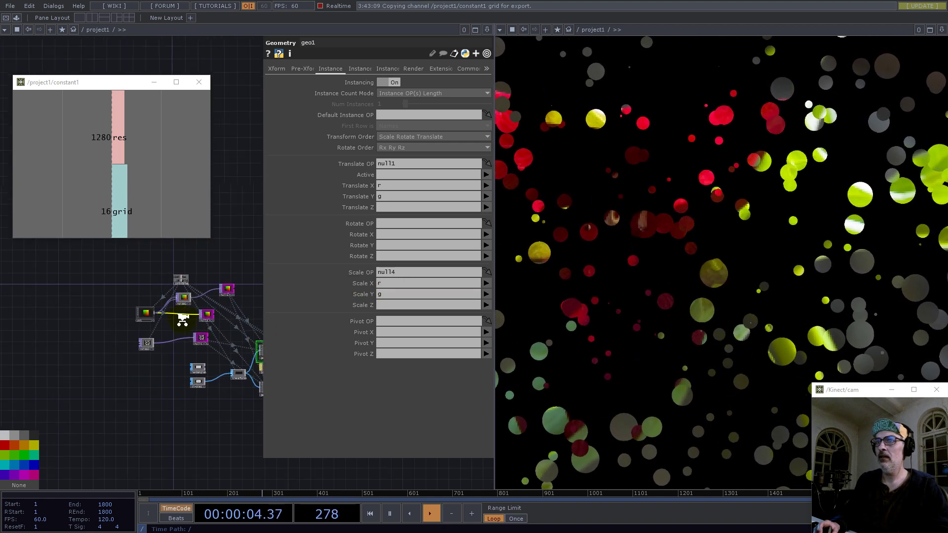
scroll(182, 320, up, 5)
click(84, 393)
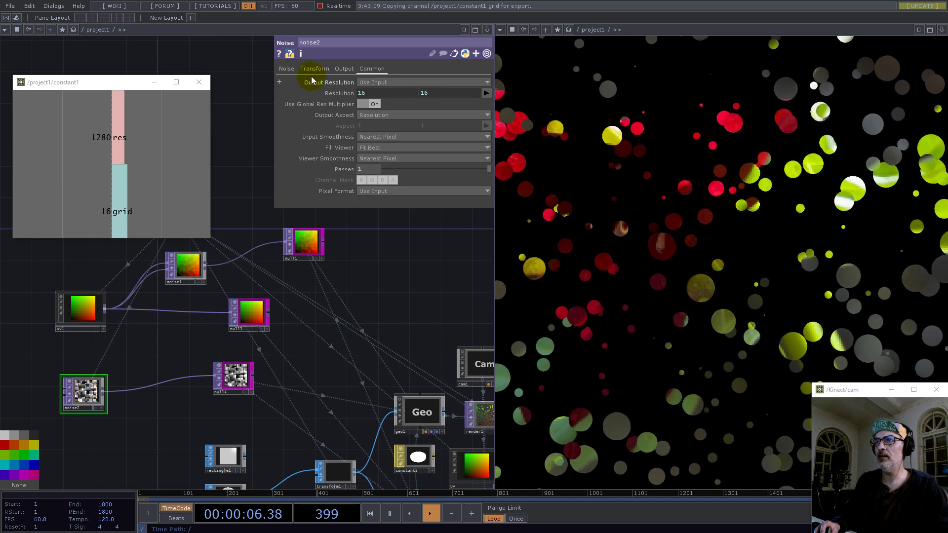
click(287, 70)
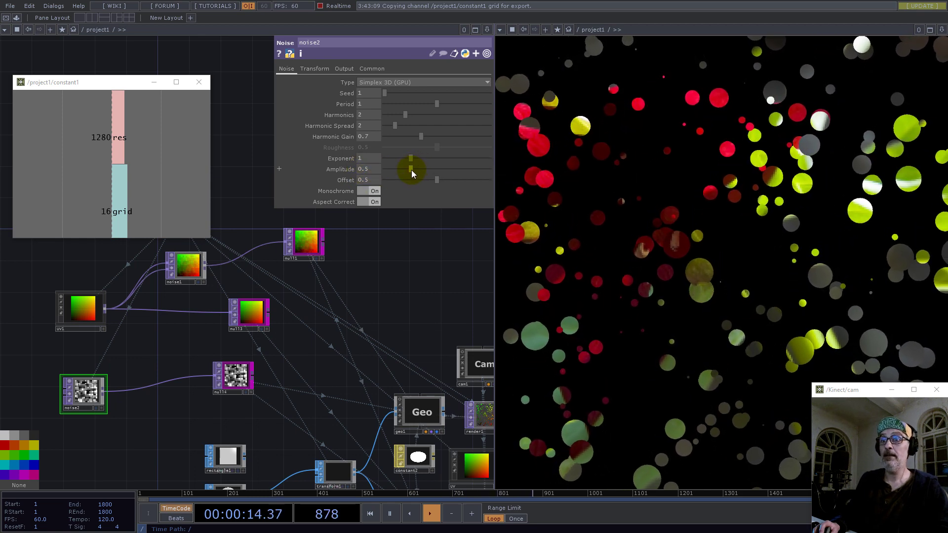
drag(438, 180, 507, 179)
drag(410, 169, 372, 168)
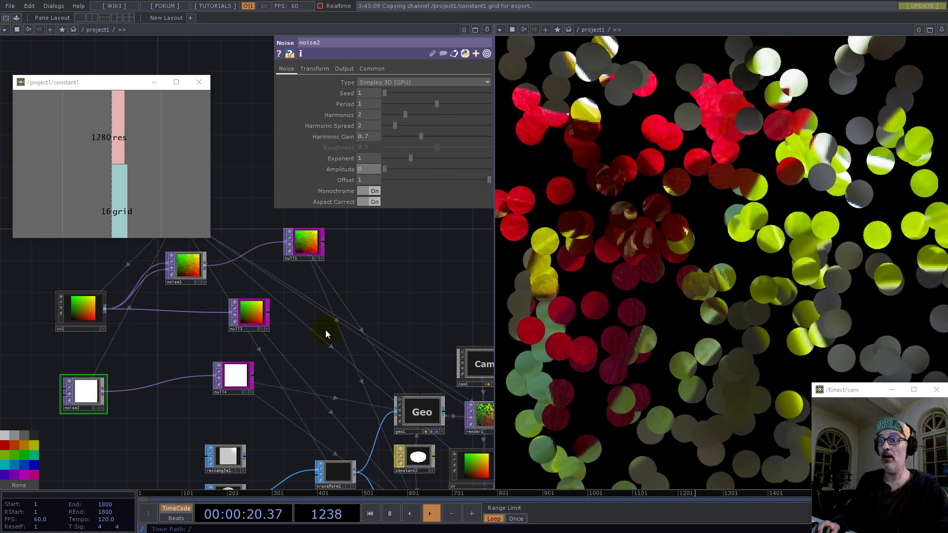
Step: Raise noise2's amplitude to 2
scroll(238, 375, up, 2)
scroll(296, 385, down, 4)
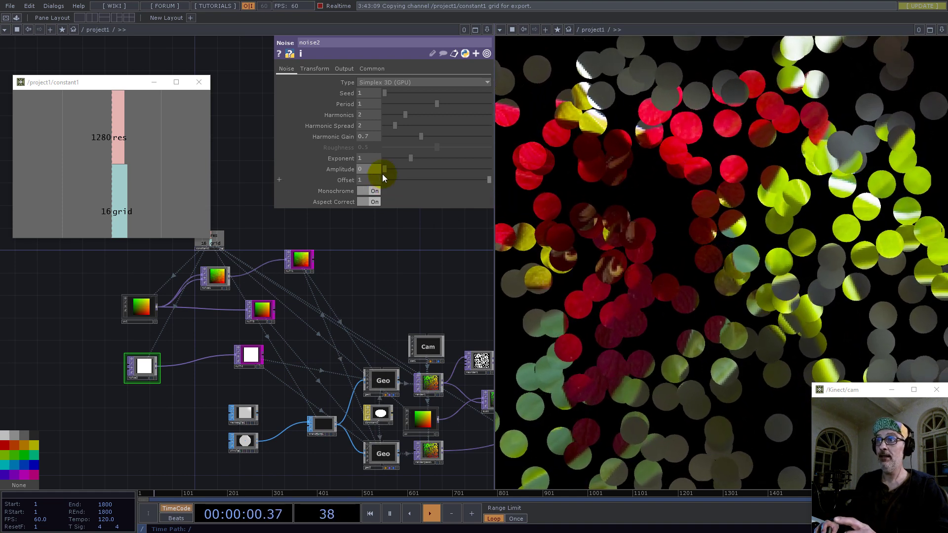
drag(384, 168, 586, 173)
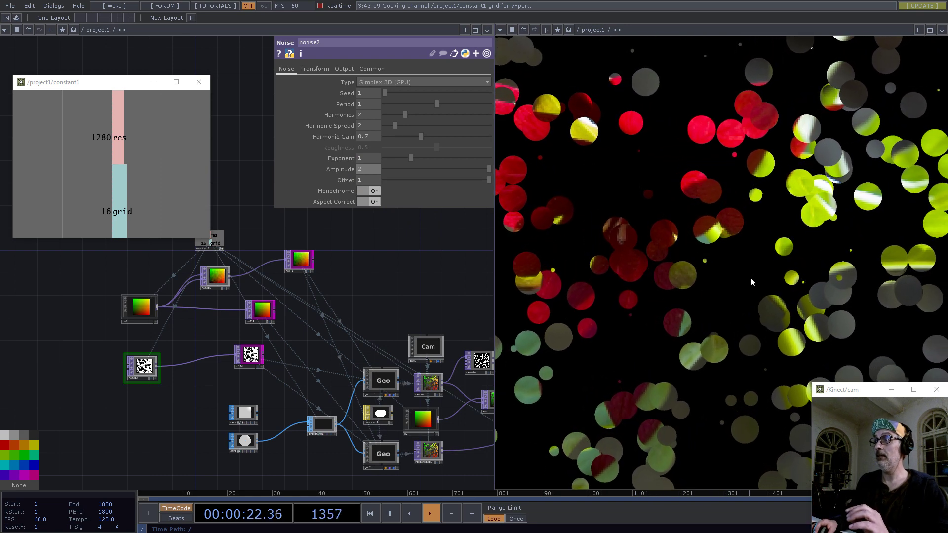
Step: Set remap1's Extend mode to Mirror
drag(432, 292, 329, 276)
drag(457, 315, 324, 288)
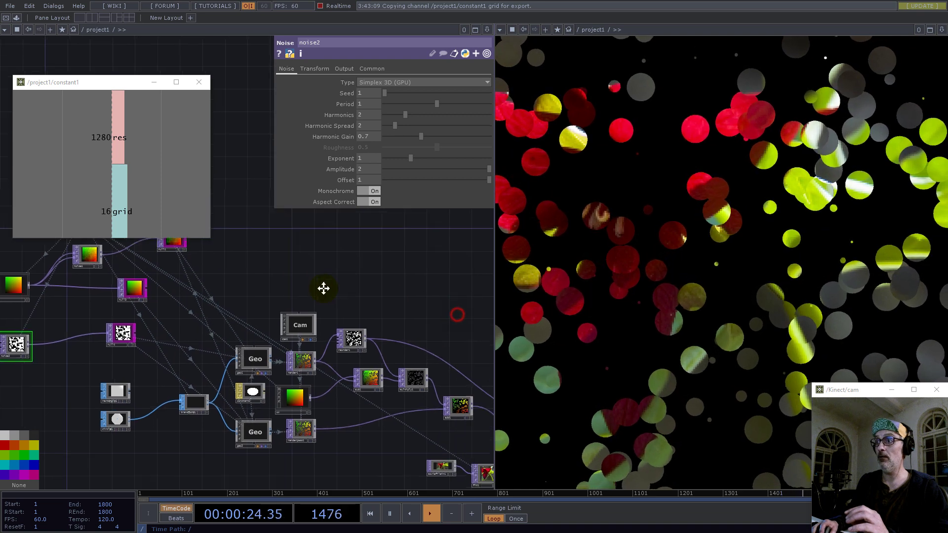
scroll(444, 415, up, 5)
click(428, 419)
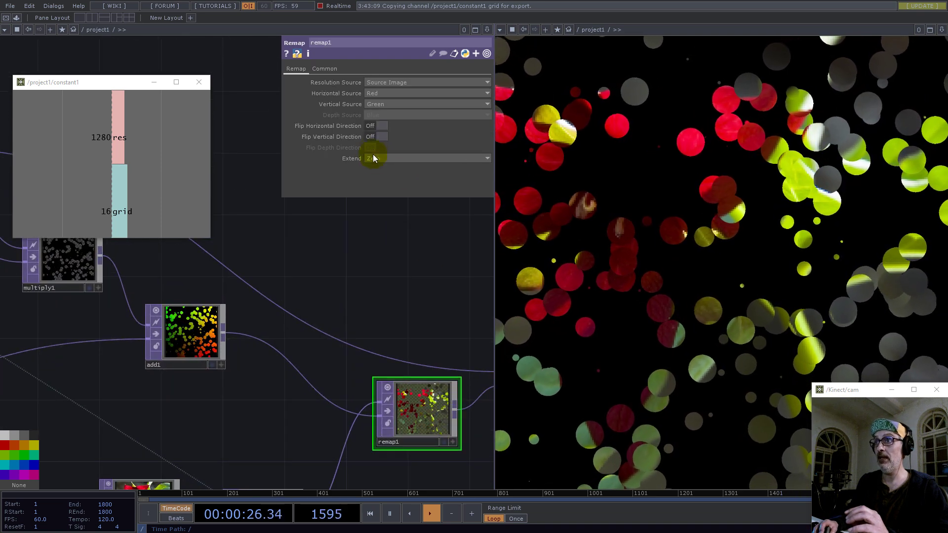
click(383, 158)
click(376, 193)
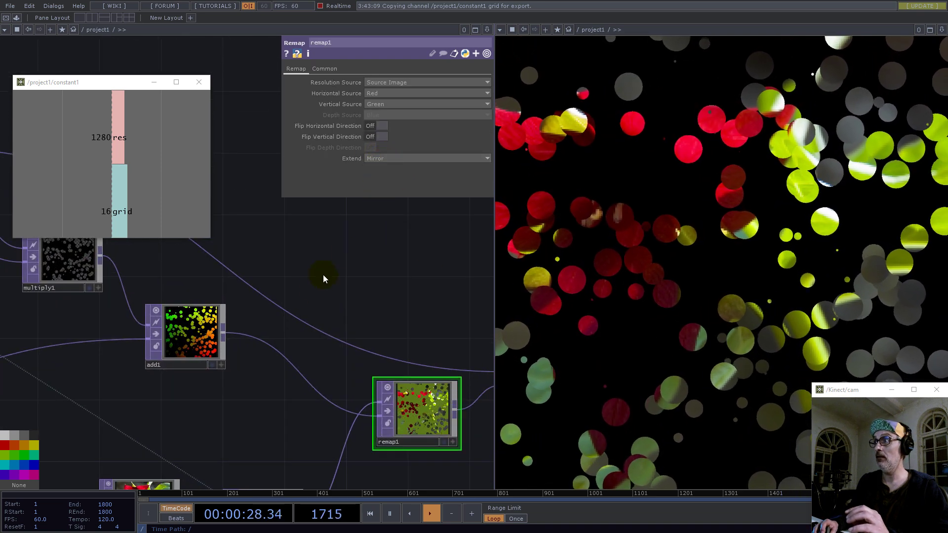
Step: Insert a Math TOP between noise2 and null4 and set its input and viewer smoothness to Nearest Pixel
scroll(342, 305, down, 6)
drag(387, 241, 430, 263)
scroll(190, 270, up, 6)
drag(184, 270, 402, 397)
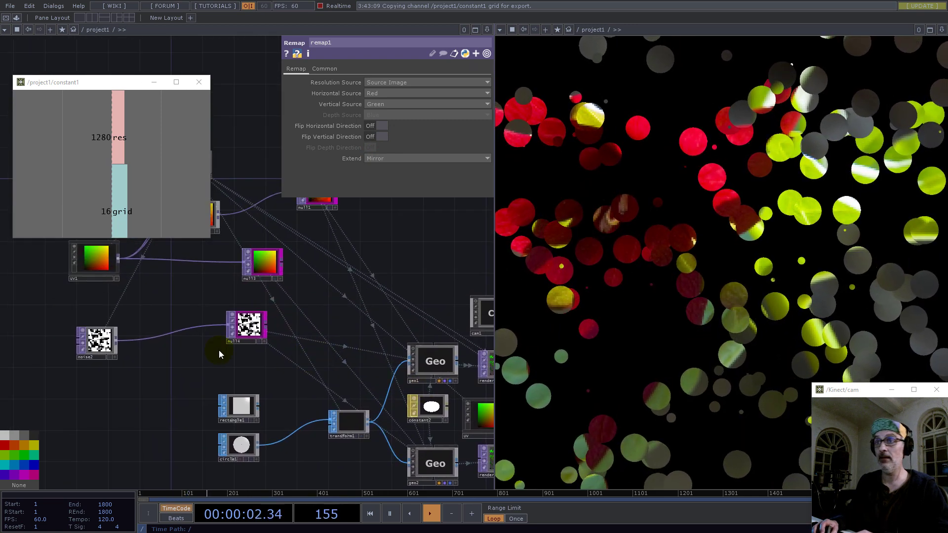
right_click(130, 345)
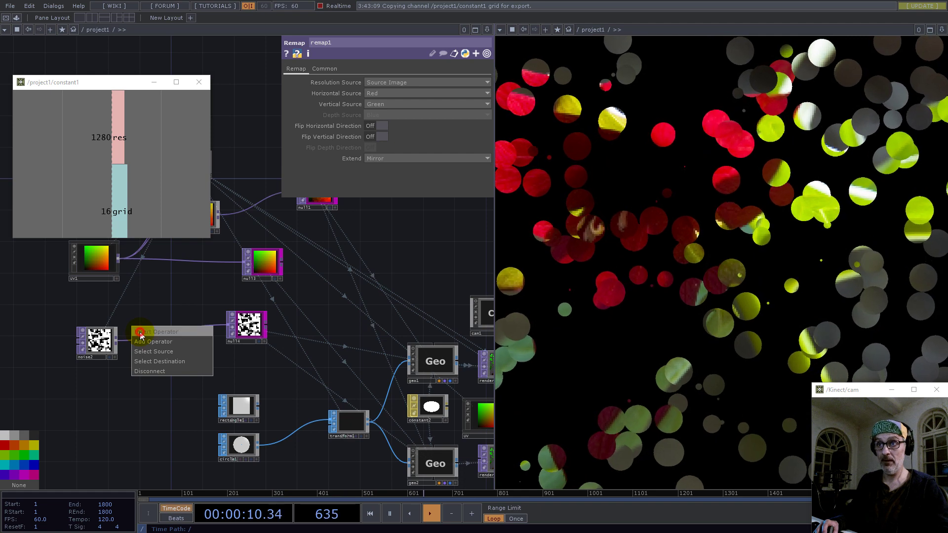
click(140, 332)
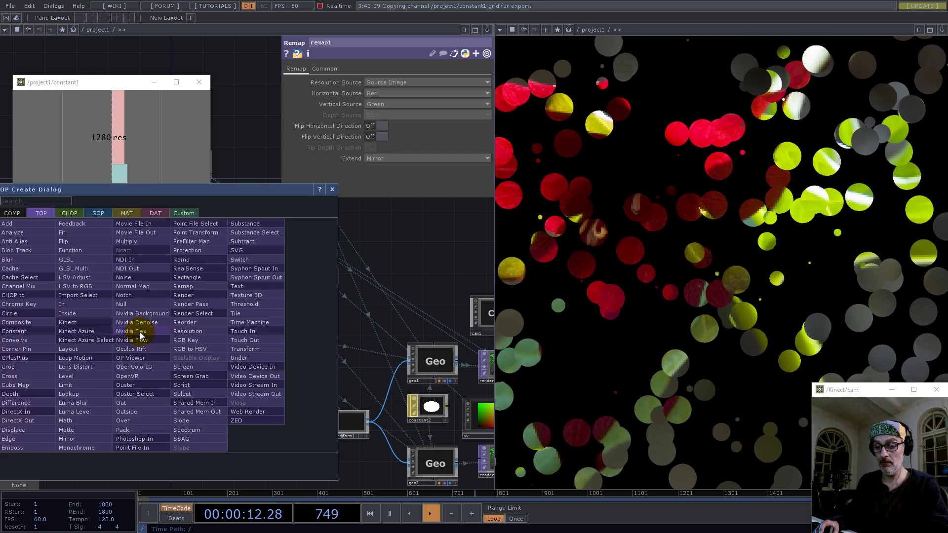
click(79, 418)
click(150, 340)
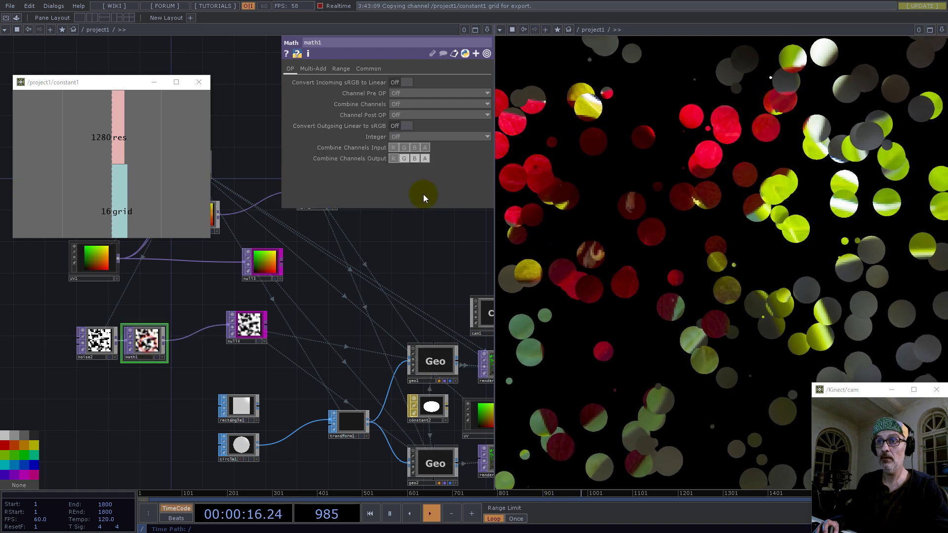
click(369, 68)
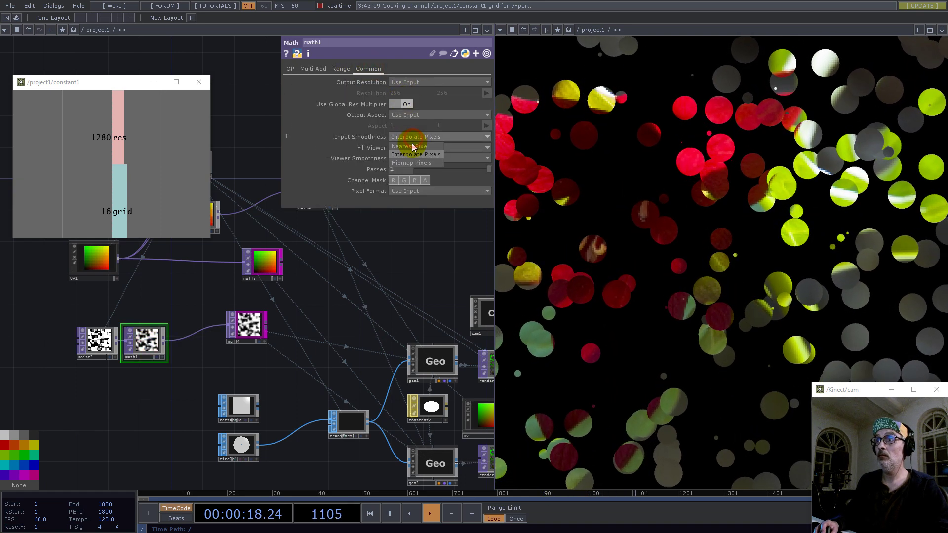
click(413, 168)
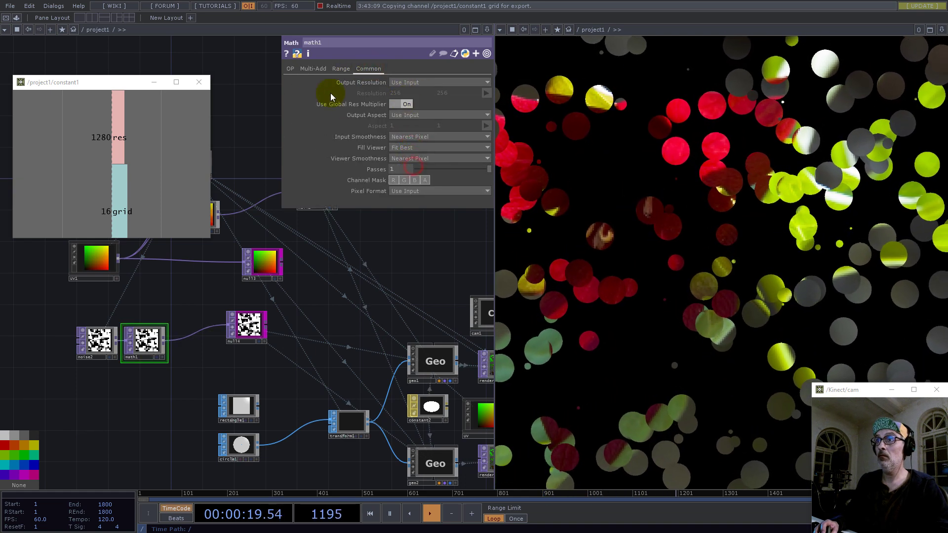
Step: Set math1's From Range to -1 and 3 and its To Range to 0.0625 and 3
click(290, 70)
click(313, 69)
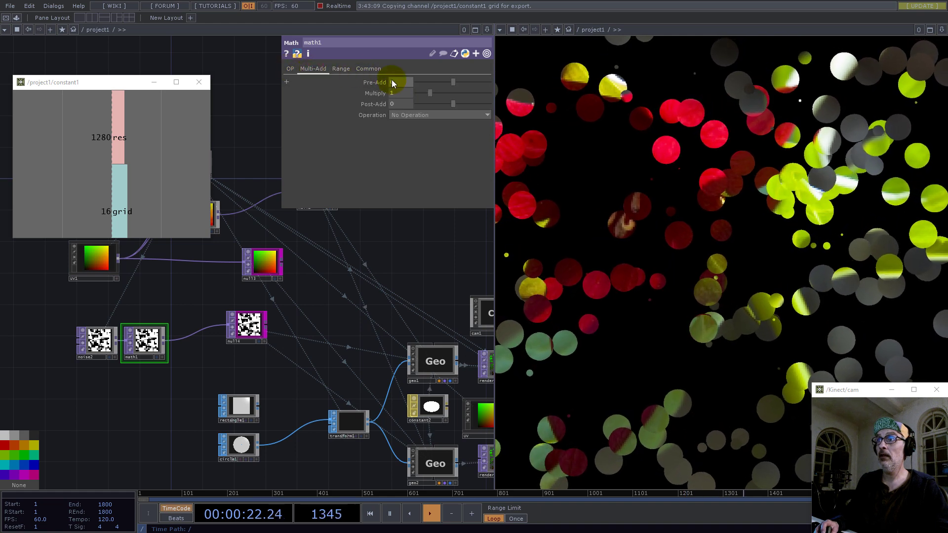
click(344, 73)
click(411, 82)
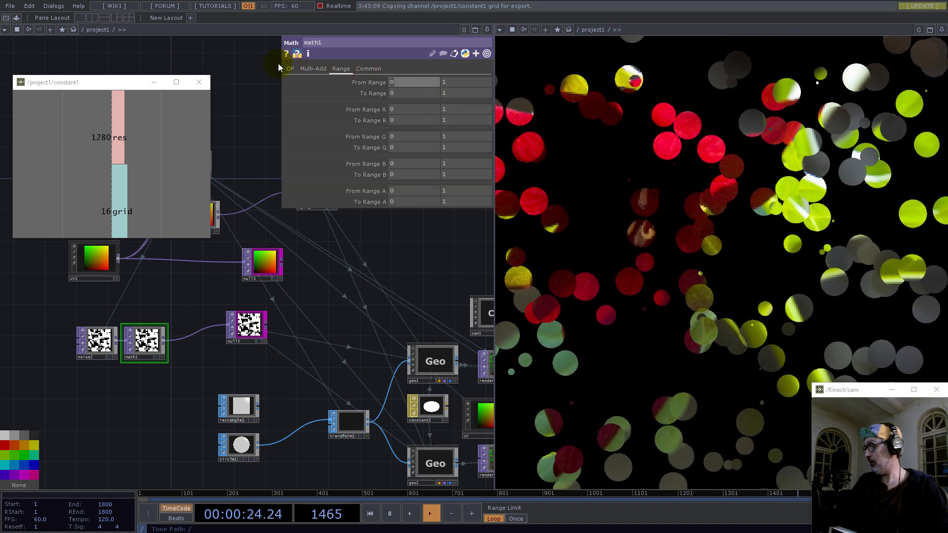
text(-1)
key(Tab)
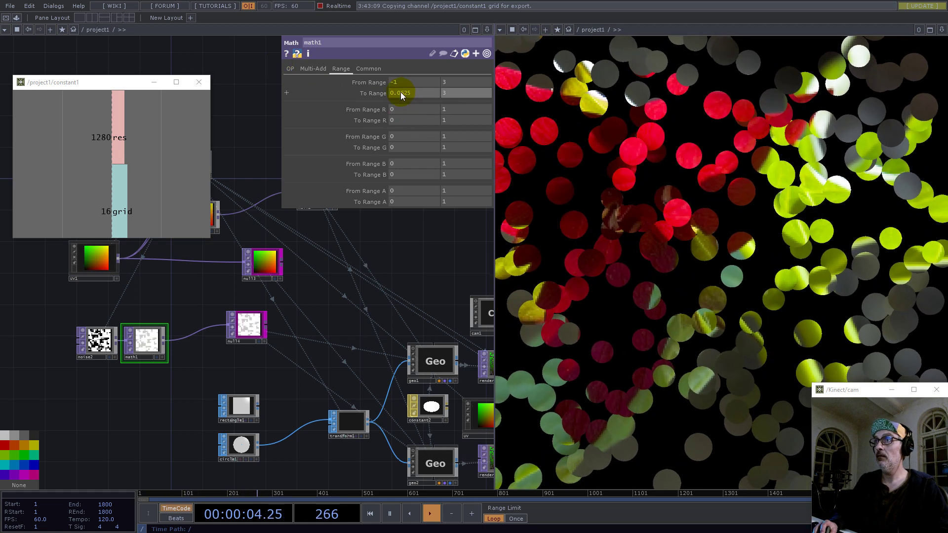
Step: Set the lower To Range value of math1 to 0.01625
drag(405, 94, 419, 92)
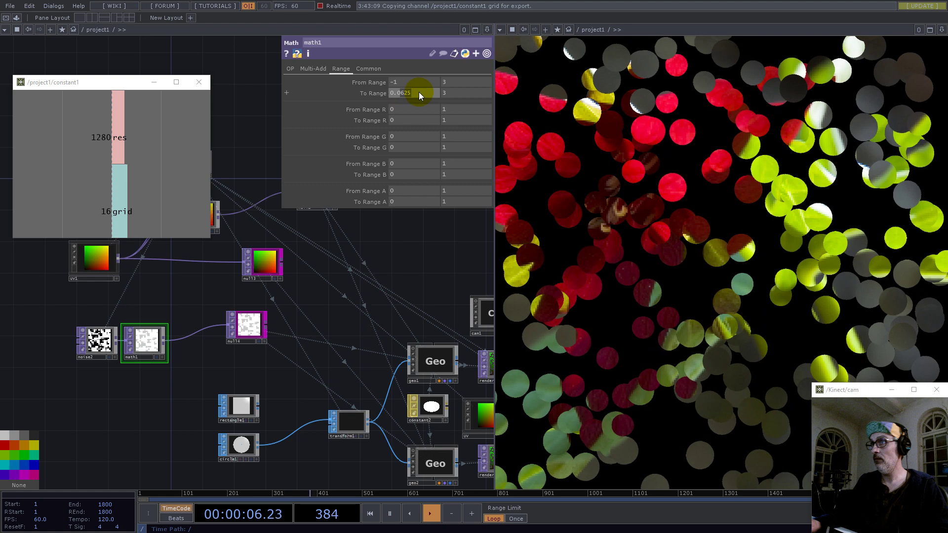
text(0)
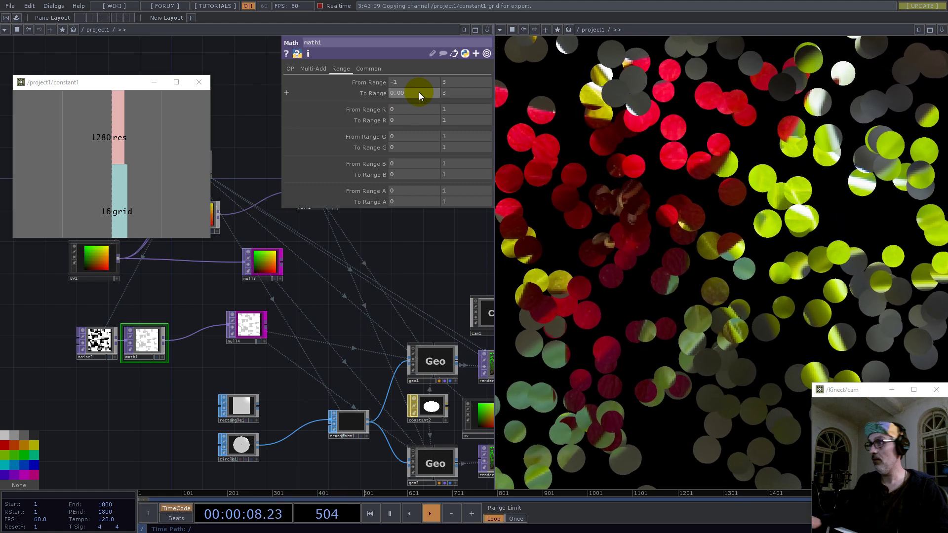
drag(400, 93, 416, 95)
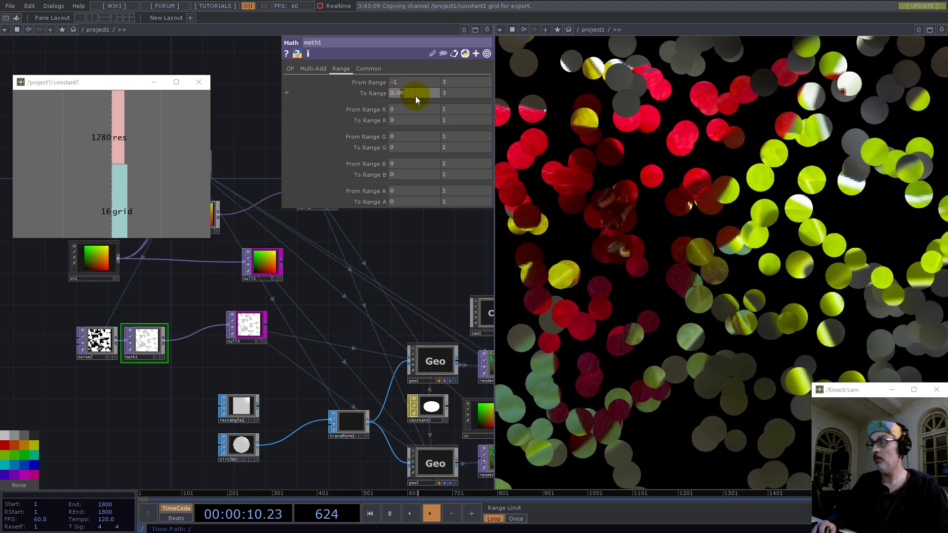
key(BackSpace)
text(1625)
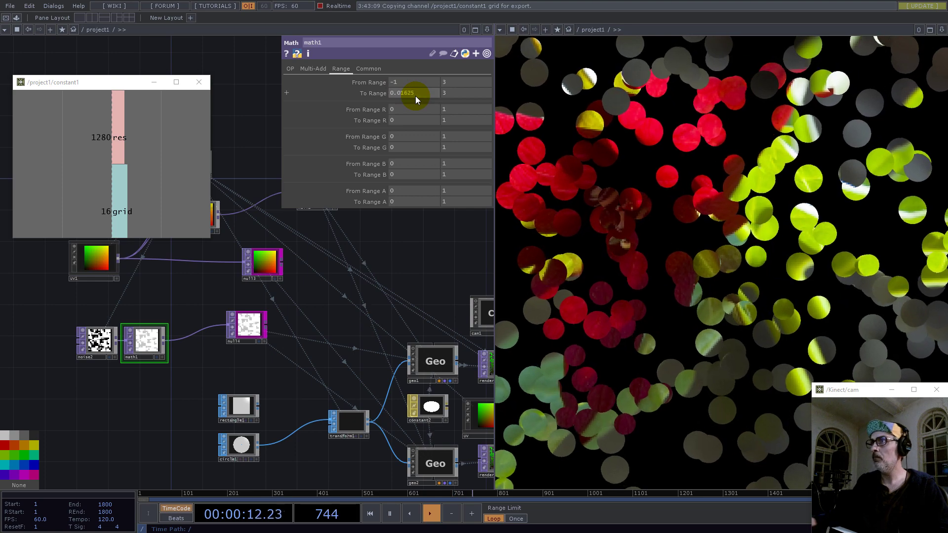
key(Return)
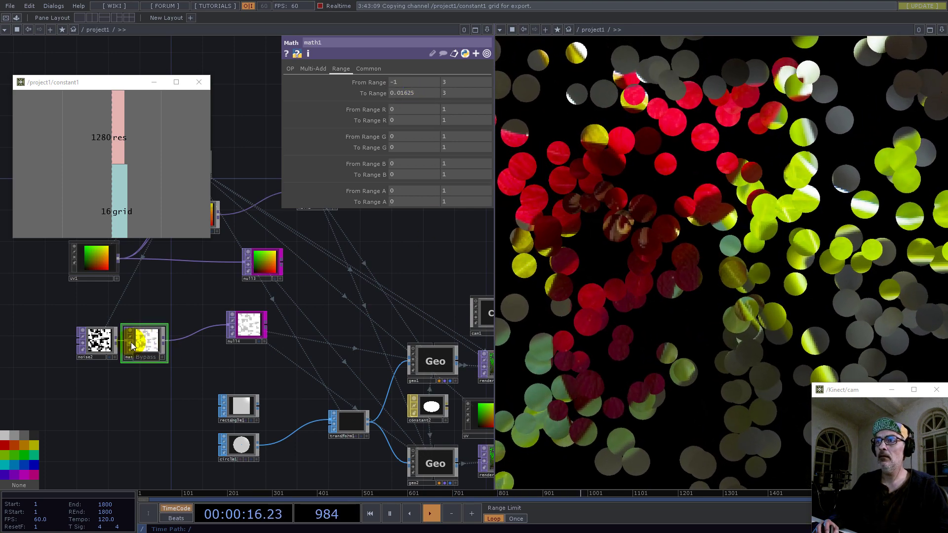
Step: Raise noise2's Harmonic Gain to 1.32
click(97, 341)
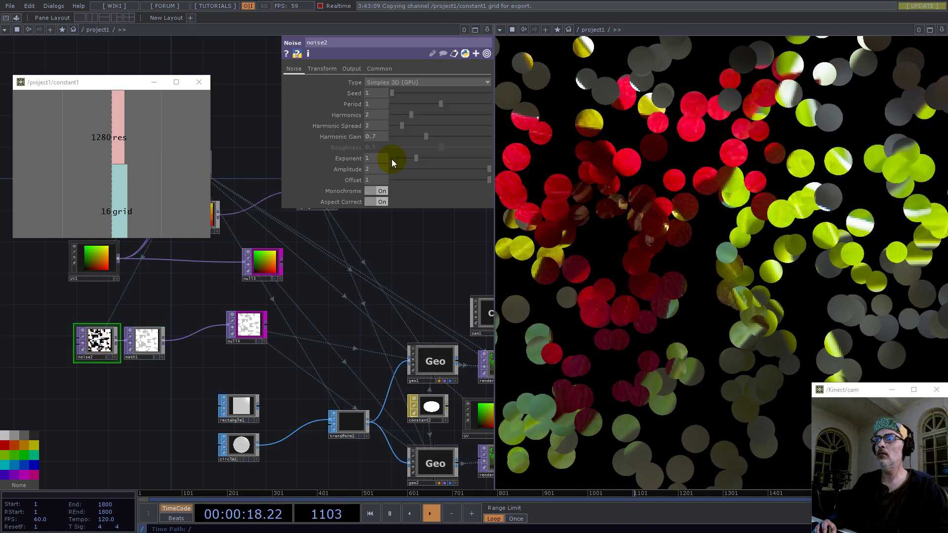
drag(426, 138, 457, 137)
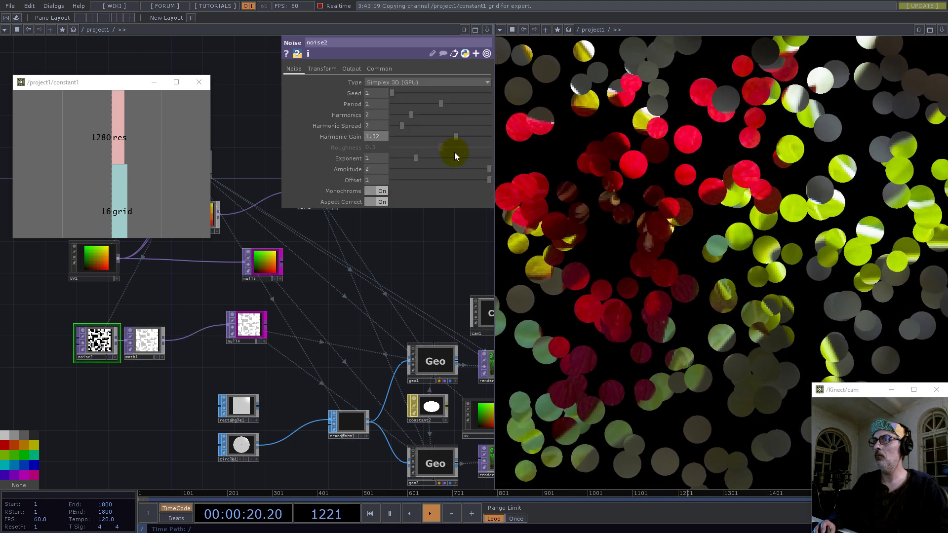
drag(307, 373, 292, 451)
drag(224, 400, 223, 416)
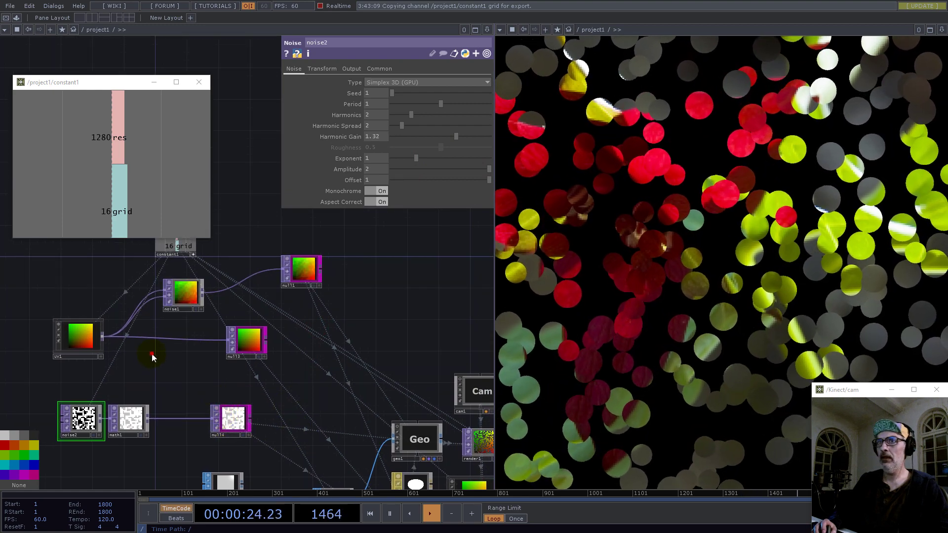
Step: Set the grid channel in constant1 to 64
drag(152, 353, 176, 390)
click(105, 375)
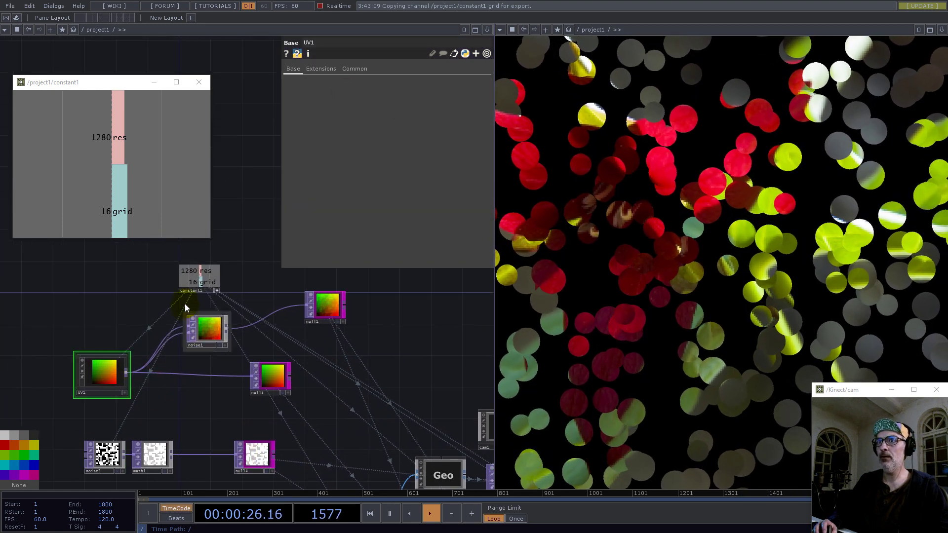
click(193, 292)
click(433, 93)
text(64)
key(Return)
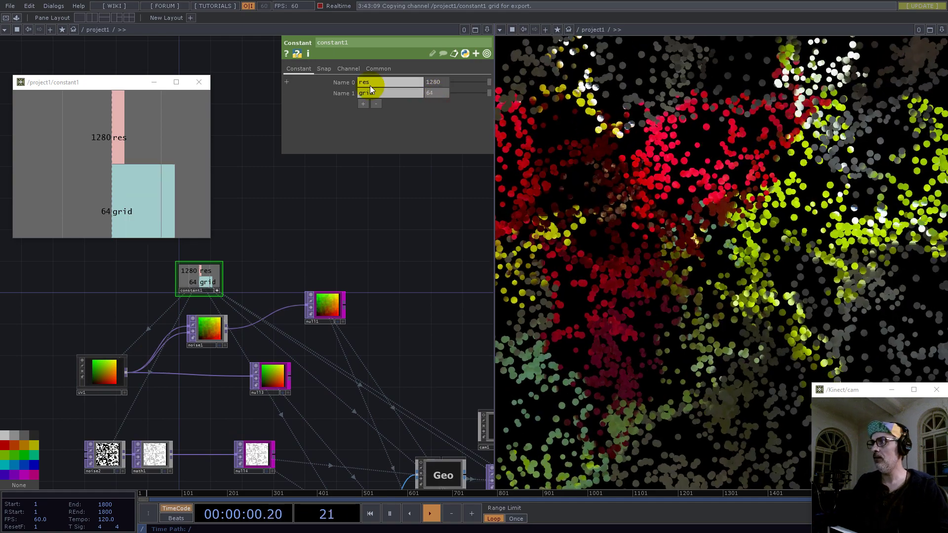
Step: Delete math1 from the chain between noise2 and null4, and move noise2 closer to null4
scroll(357, 238, down, 3)
scroll(291, 346, up, 5)
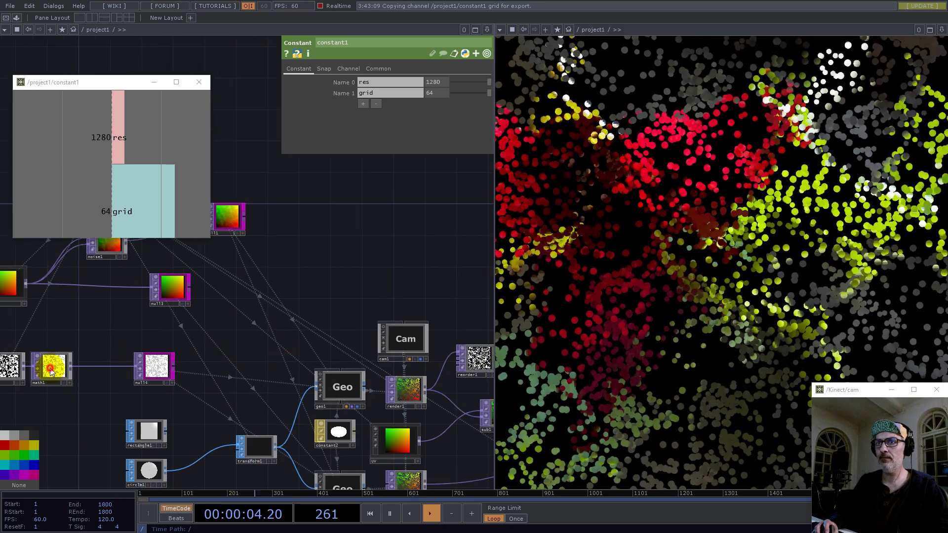
click(50, 368)
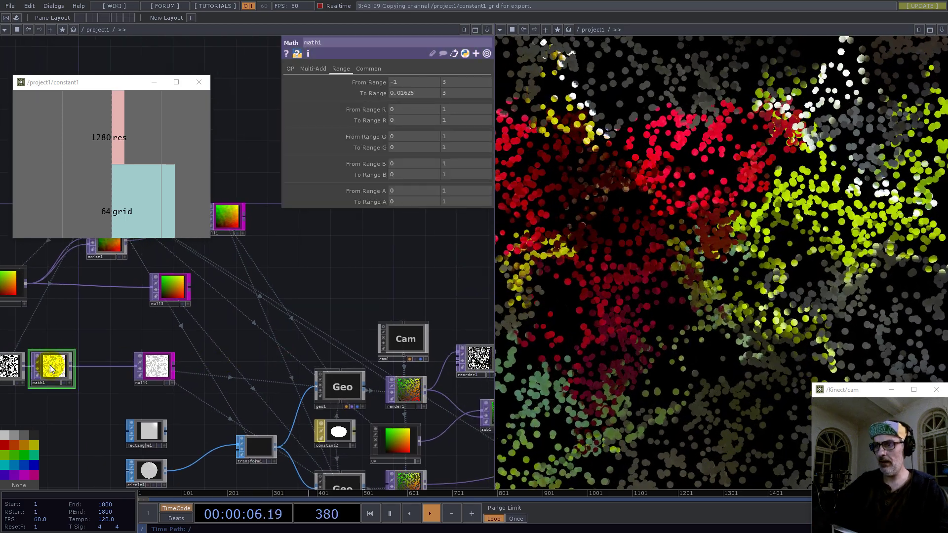
key(Delete)
drag(6, 368, 59, 372)
drag(98, 319, 163, 305)
drag(133, 351, 101, 359)
Step: Insert a new Math TOP between noise2 and null4 and set its Channel Post OP to Positive
right_click(129, 357)
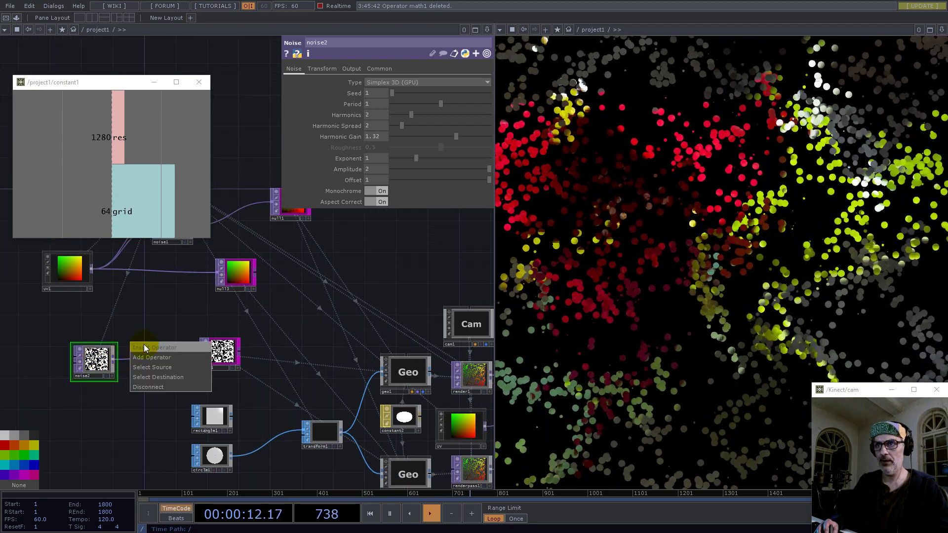
click(144, 345)
text(mat)
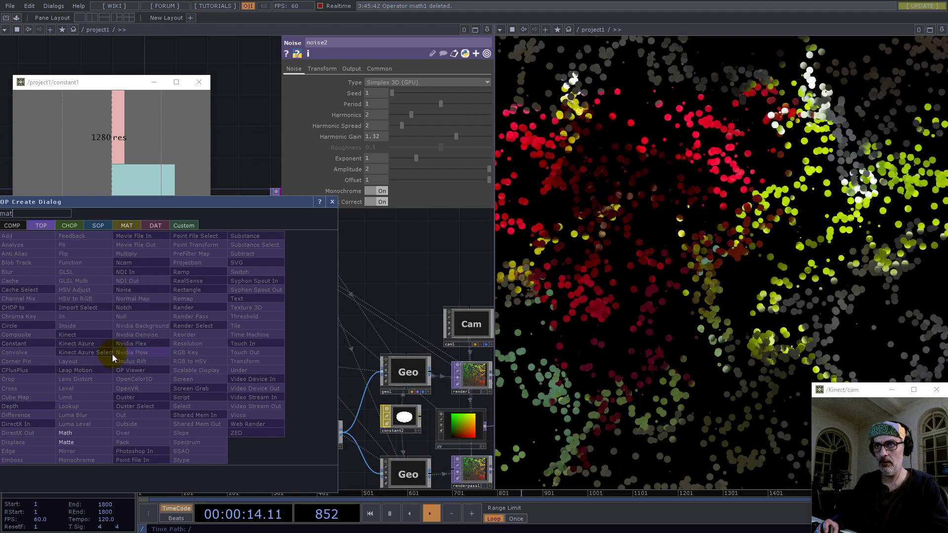
click(70, 433)
click(146, 362)
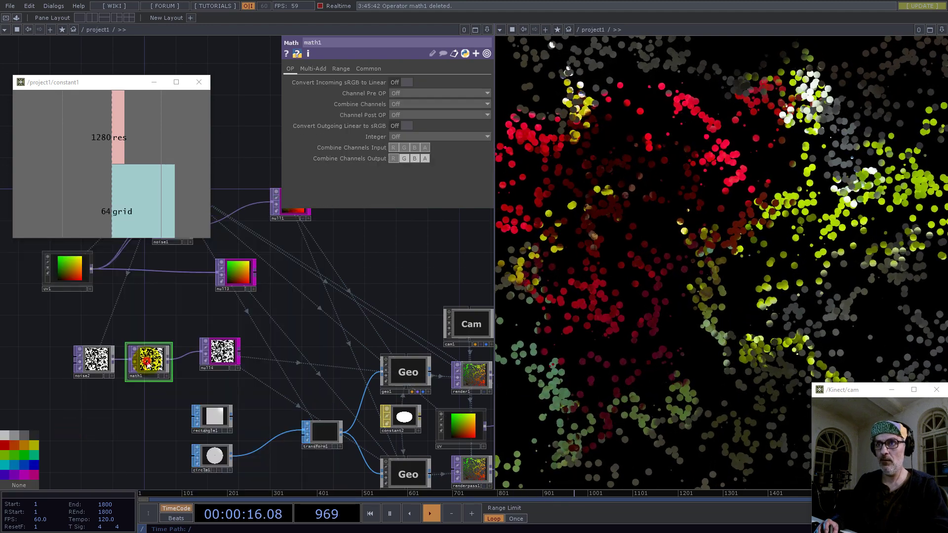
click(411, 116)
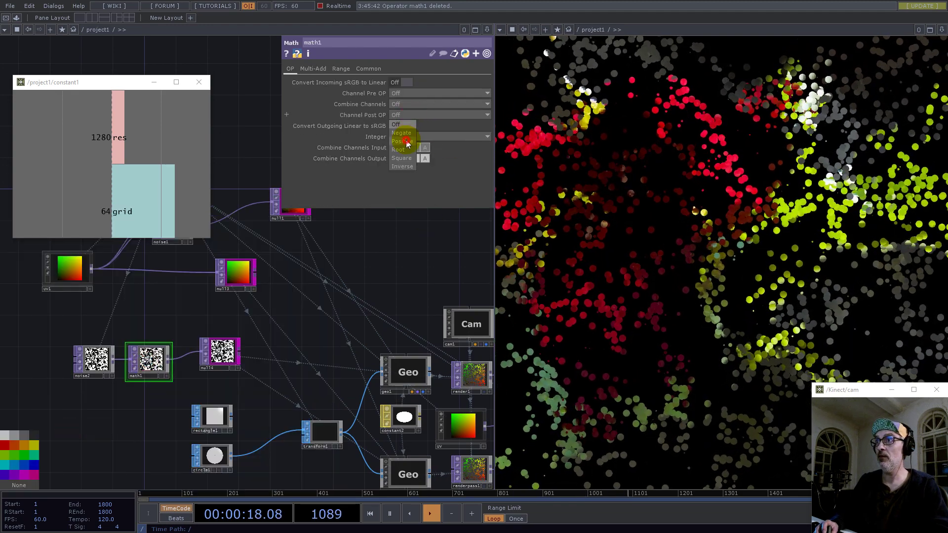
click(406, 140)
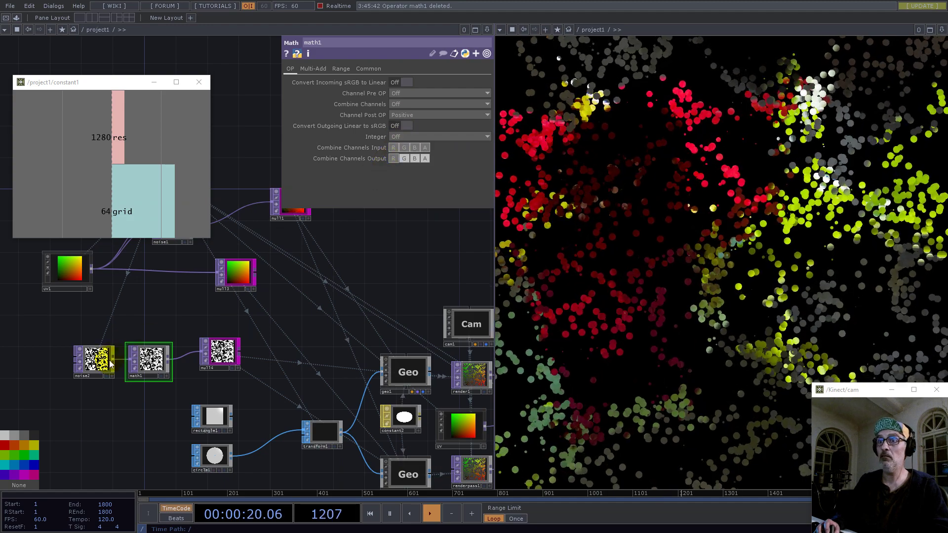
Step: Move noise2 away from math1 and set its Harmonic Gain to 0.82 and its Period to 1.03
drag(113, 354, 93, 346)
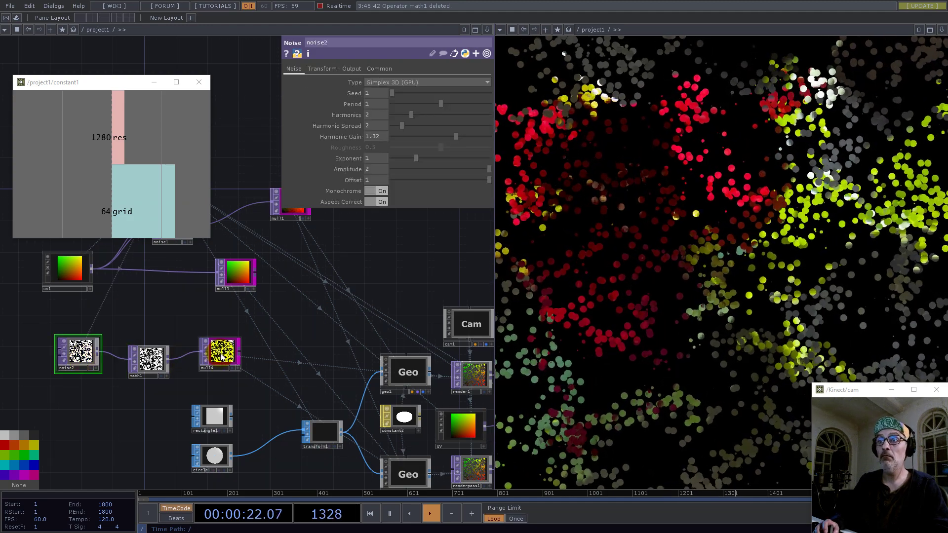
drag(457, 137, 433, 134)
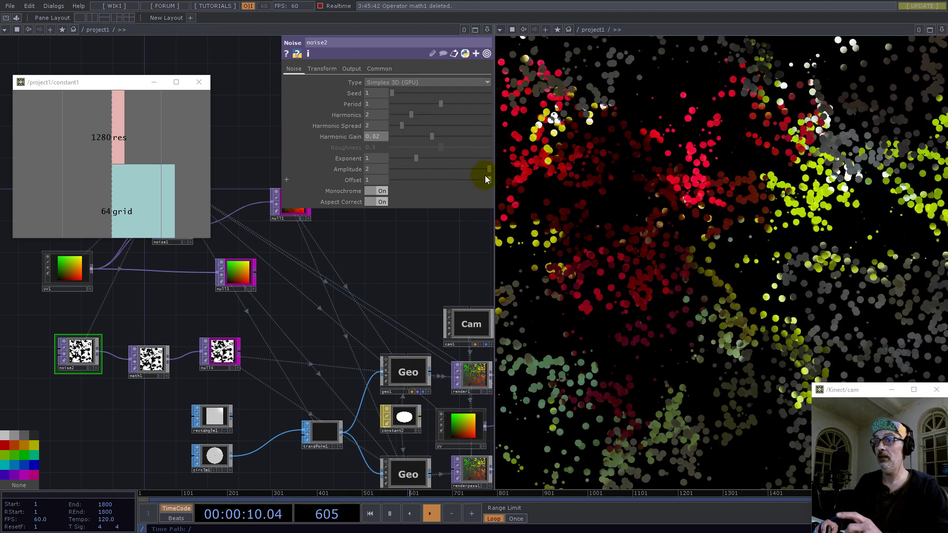
drag(439, 104, 441, 178)
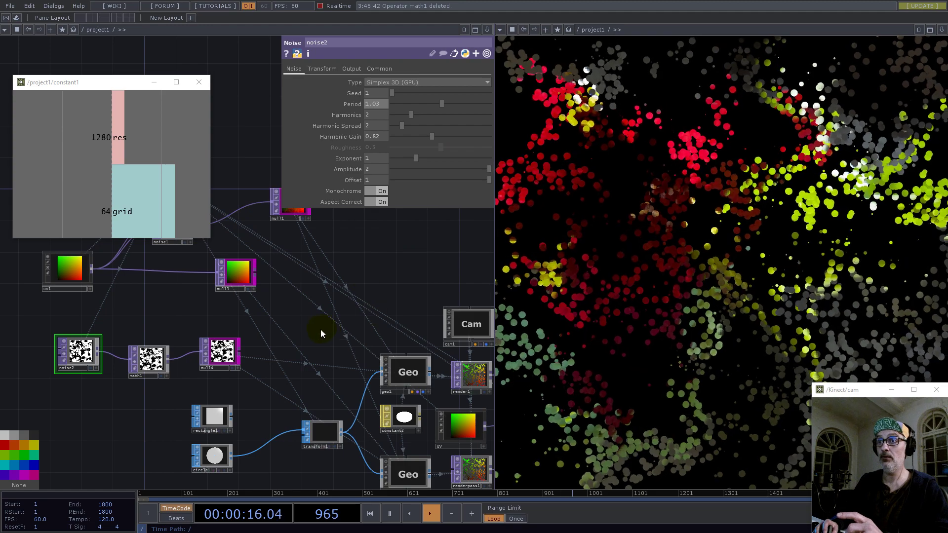
Step: Add a Select TOP in the empty area beside noise2 and make it reference fit1
scroll(304, 320, down, 3)
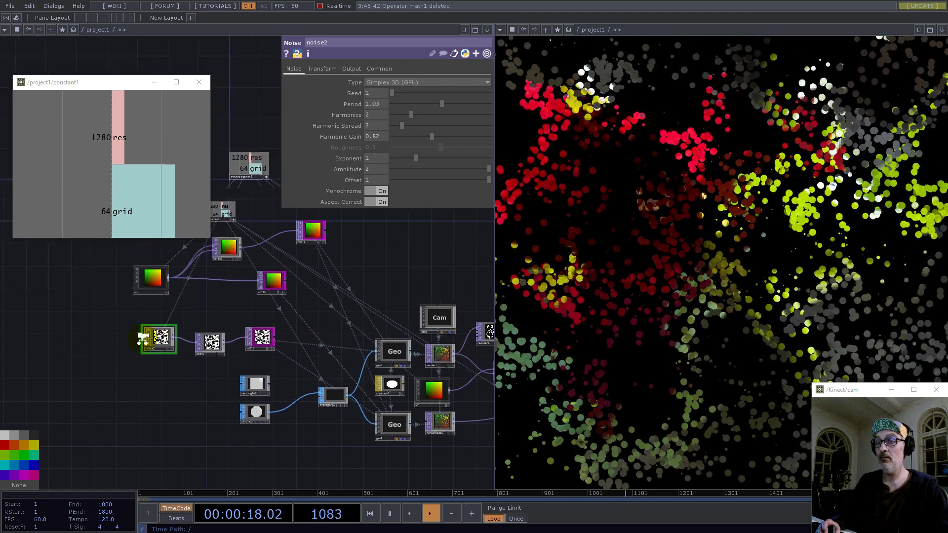
scroll(142, 339, up, 4)
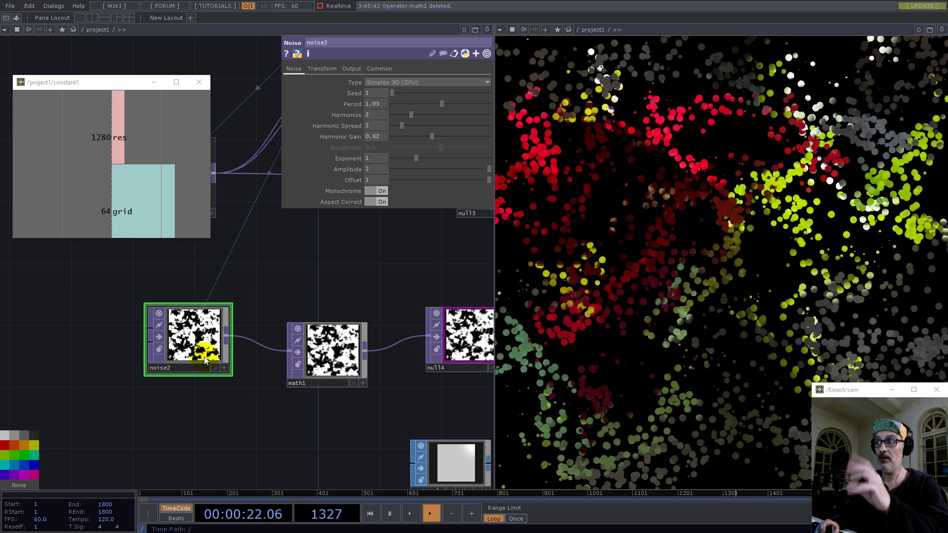
scroll(217, 335, down, 3)
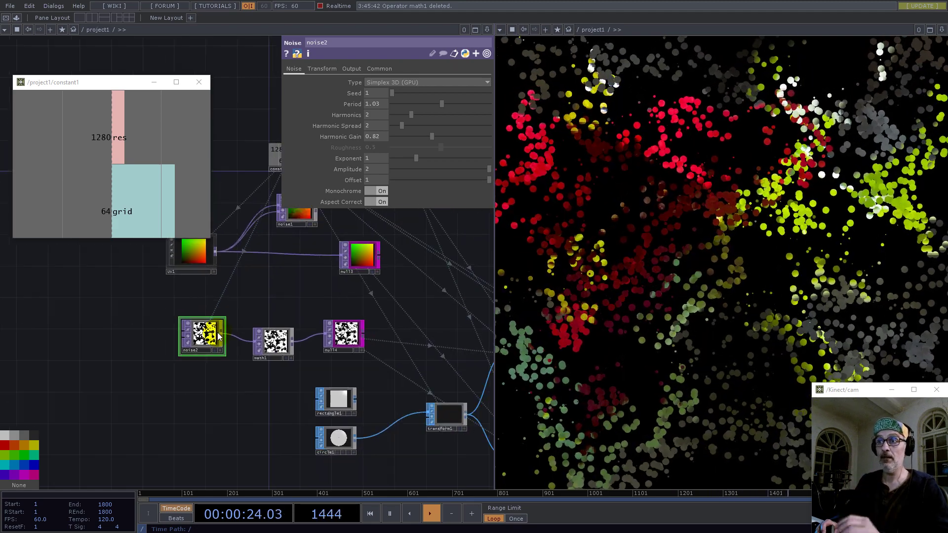
scroll(217, 333, down, 3)
key(Tab)
text(se)
click(188, 461)
click(124, 378)
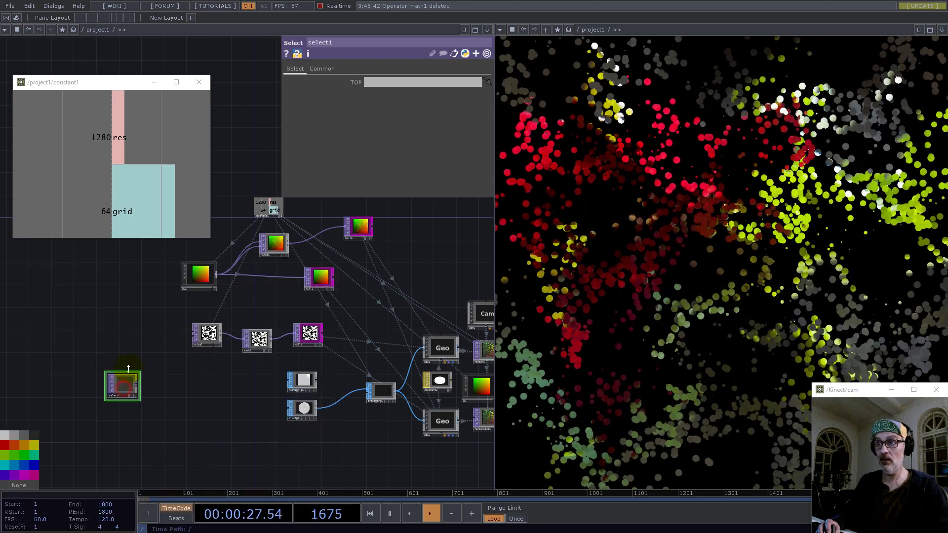
drag(389, 438, 269, 437)
drag(403, 434, 428, 82)
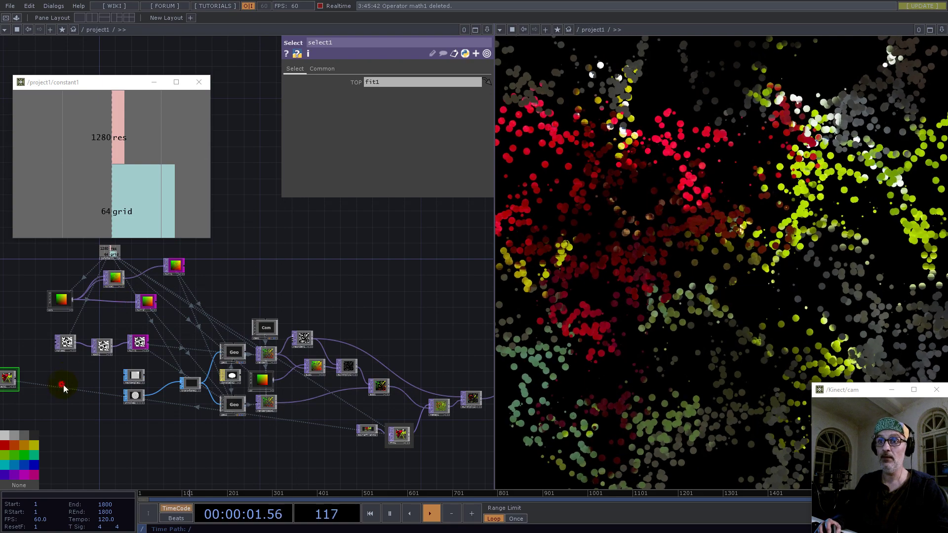
Step: Add a Fit TOP fed by select1, placed between select1 and noise2
drag(60, 385, 217, 390)
scroll(165, 354, up, 6)
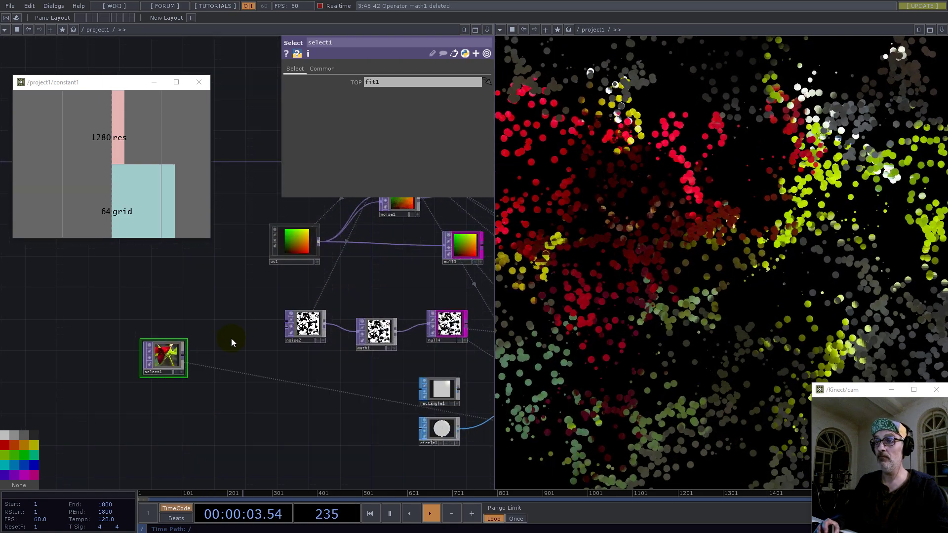
scroll(231, 338, up, 5)
drag(139, 370, 313, 354)
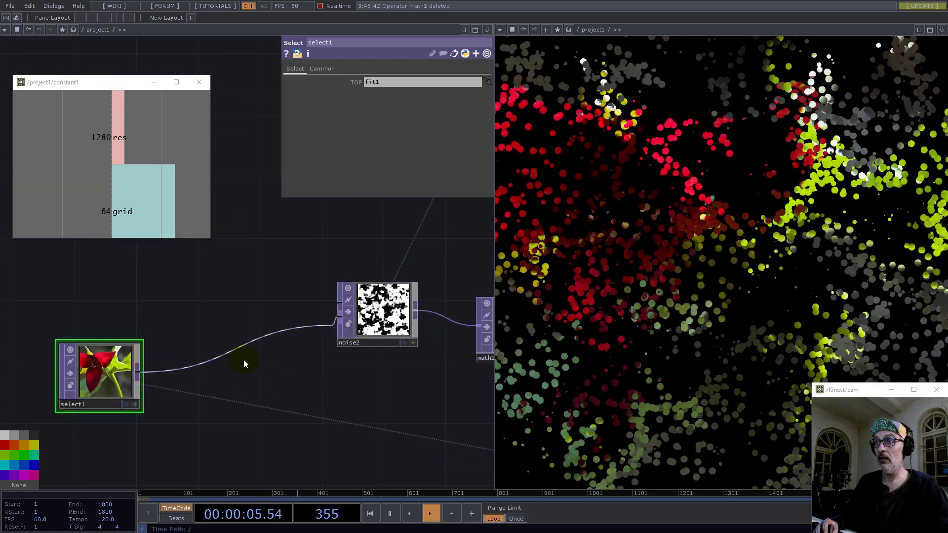
right_click(145, 373)
text(fit)
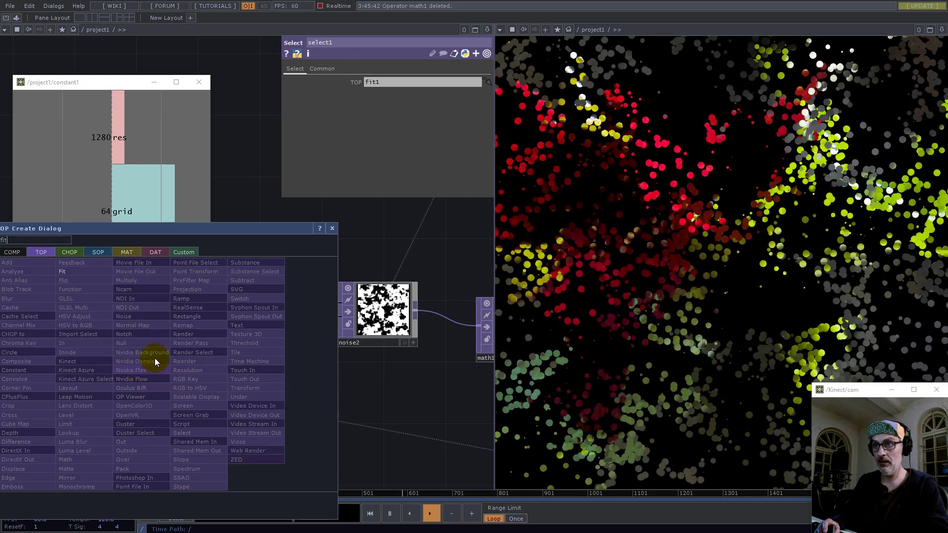
click(83, 273)
click(227, 370)
Step: Drive both resolution values of fit2 from constant1's grid channel and connect fit2 to noise2's input
middle_click(118, 326)
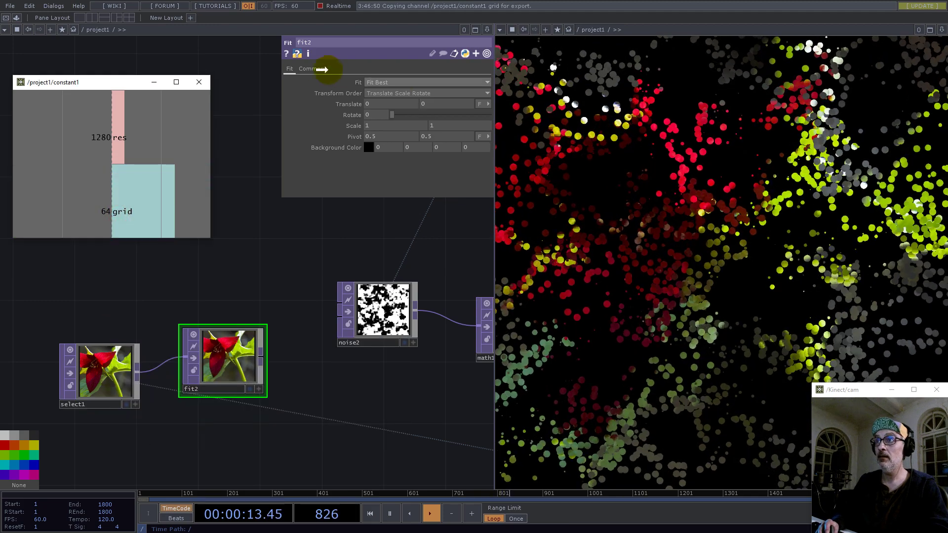
click(311, 69)
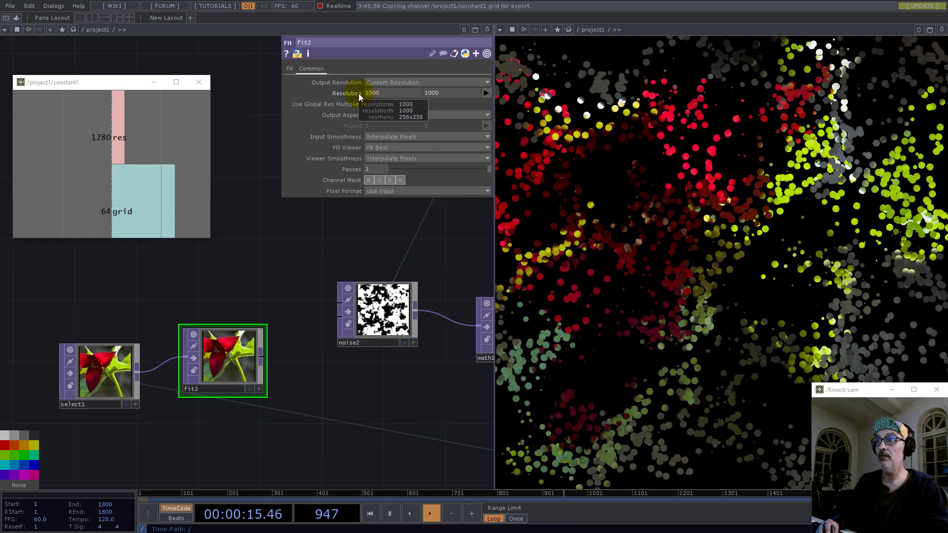
drag(358, 94, 358, 92)
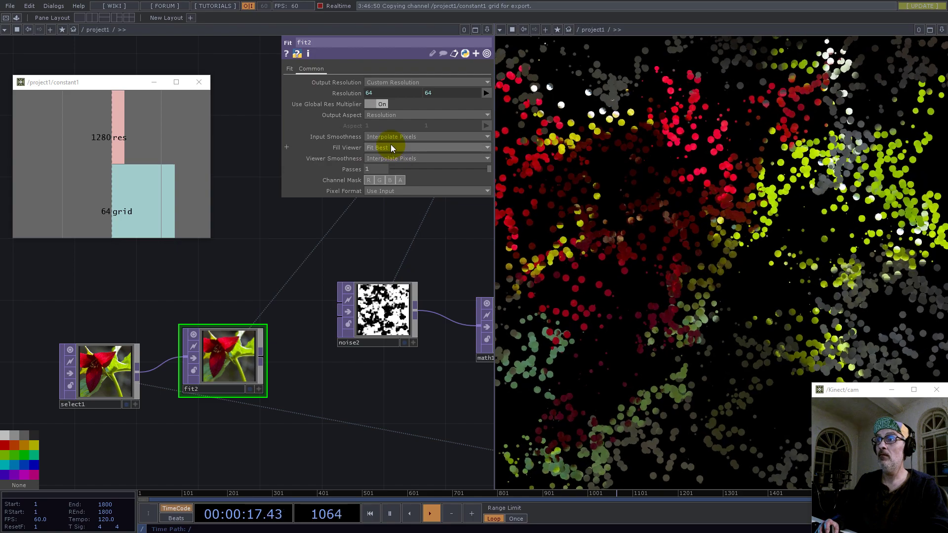
drag(262, 359, 328, 327)
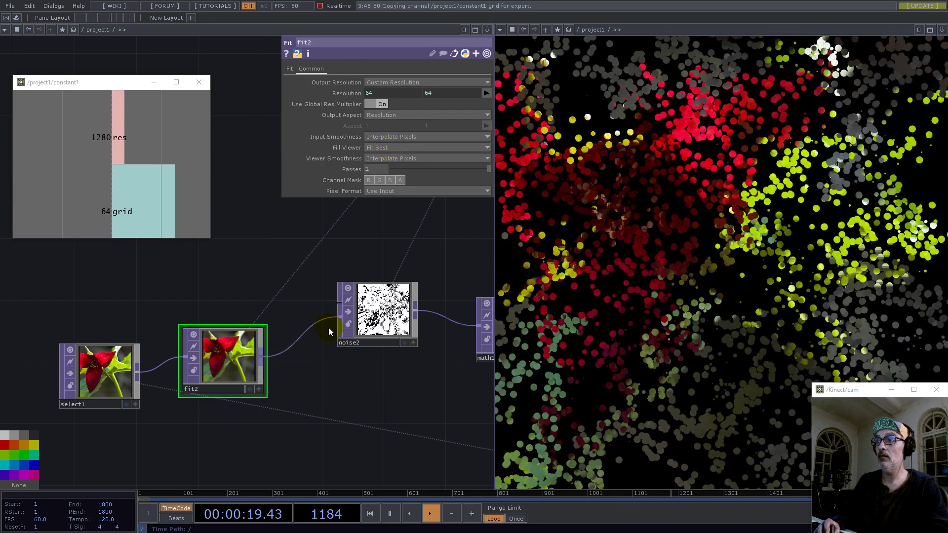
Step: Reduce noise1's Amplitude to 0
scroll(356, 340, down, 3)
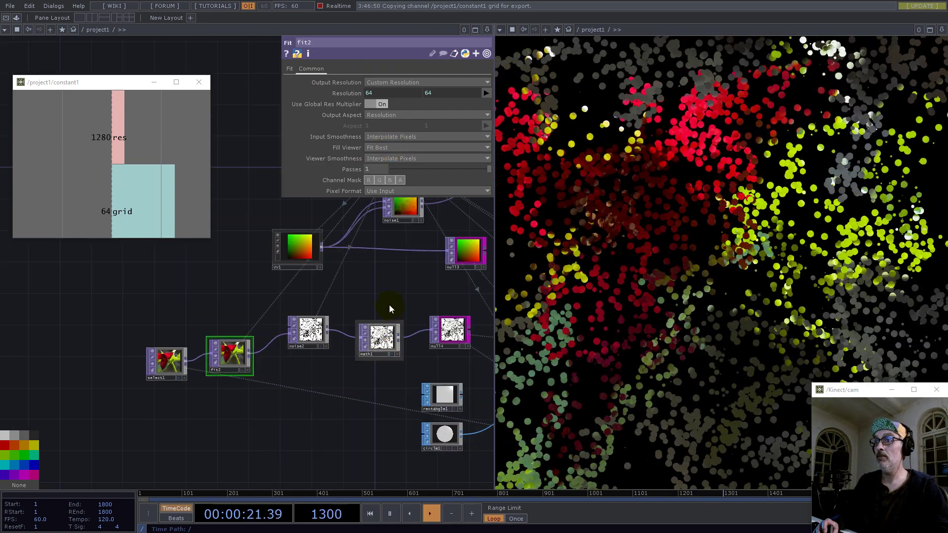
drag(335, 305, 288, 326)
click(355, 224)
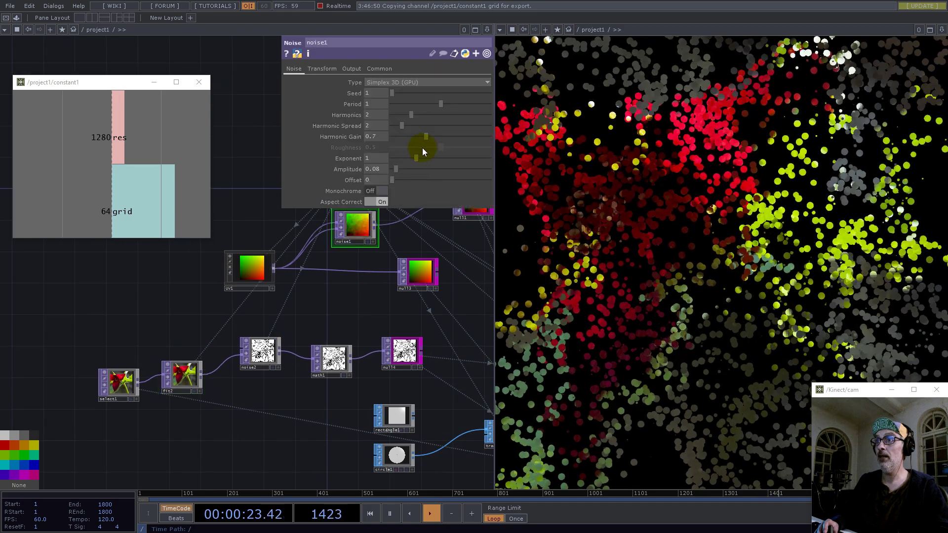
drag(395, 168, 389, 171)
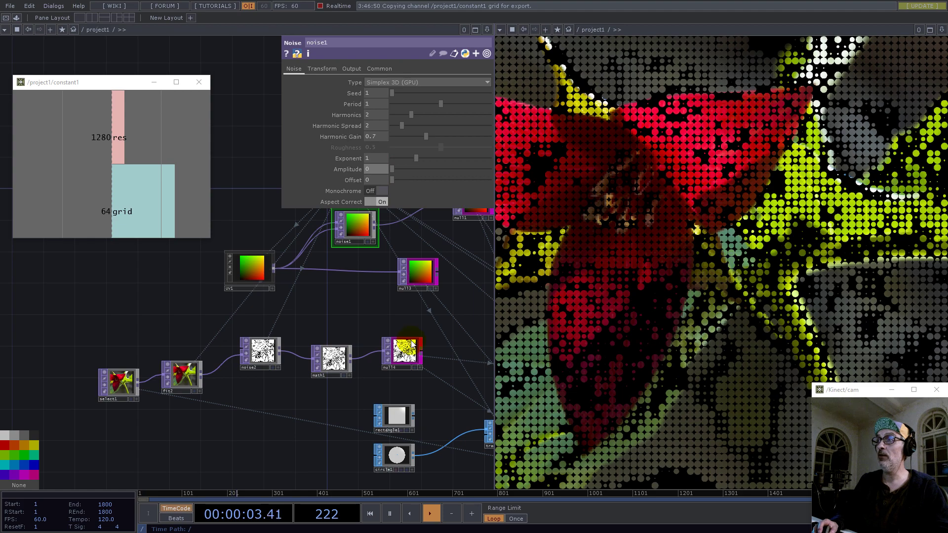
Step: Raise noise1's Amplitude to 0.13 to scatter the instanced circles
scroll(203, 372, up, 5)
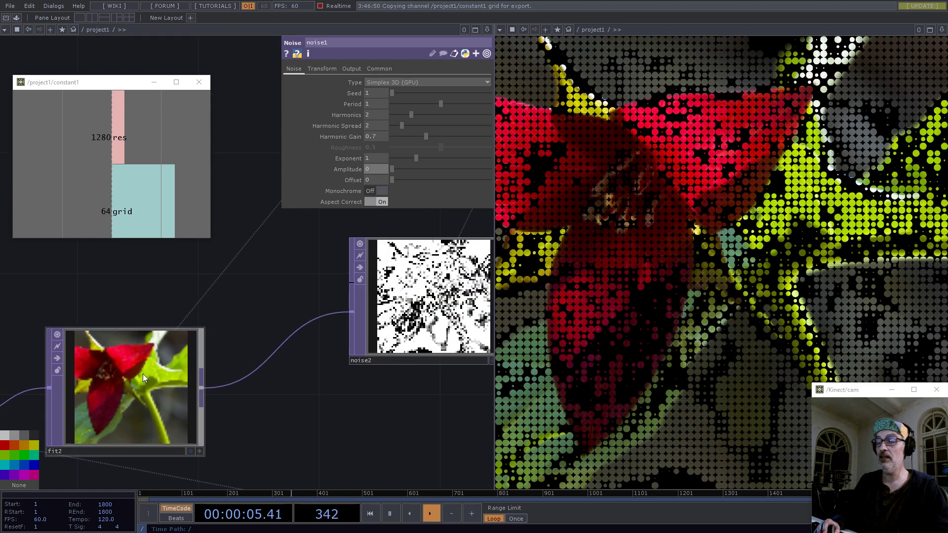
scroll(144, 374, down, 5)
drag(396, 170, 398, 170)
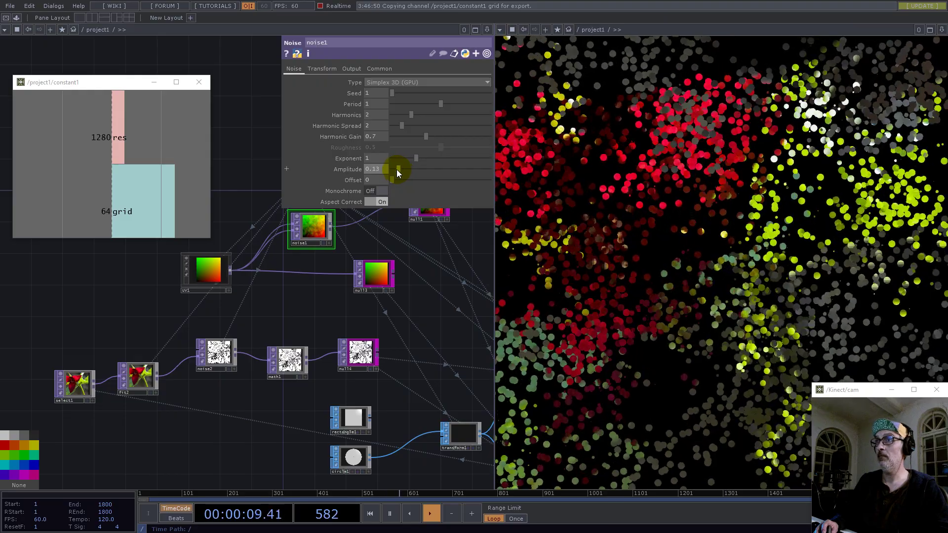
click(216, 353)
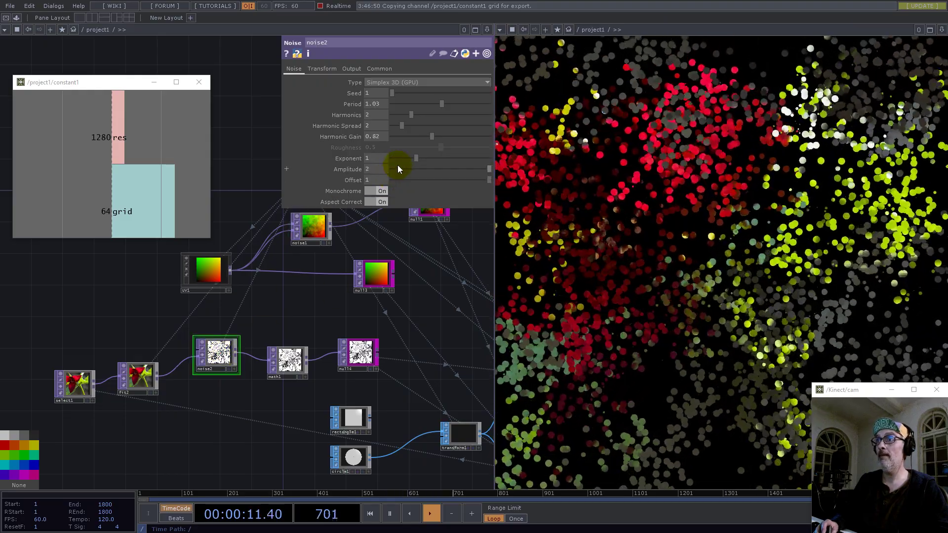
Step: Set the grid channel of constant1 to 32
drag(323, 309, 278, 315)
drag(223, 303, 244, 343)
click(276, 229)
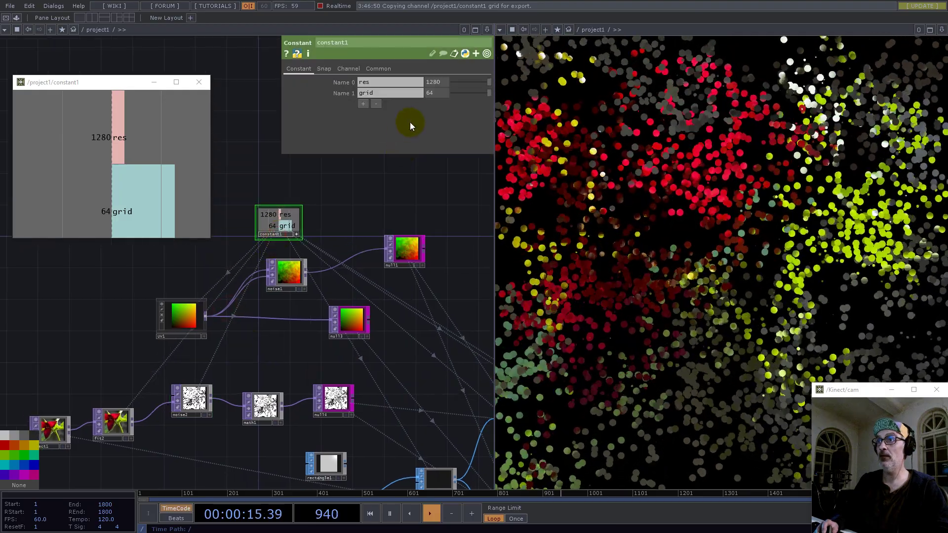
drag(440, 94, 369, 91)
text(32)
click(369, 92)
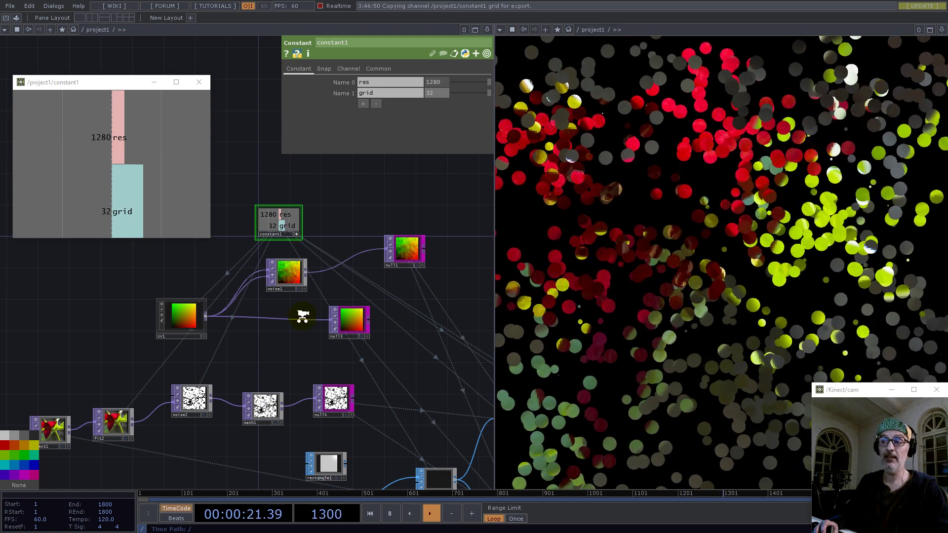
scroll(302, 316, down, 3)
drag(436, 294, 360, 290)
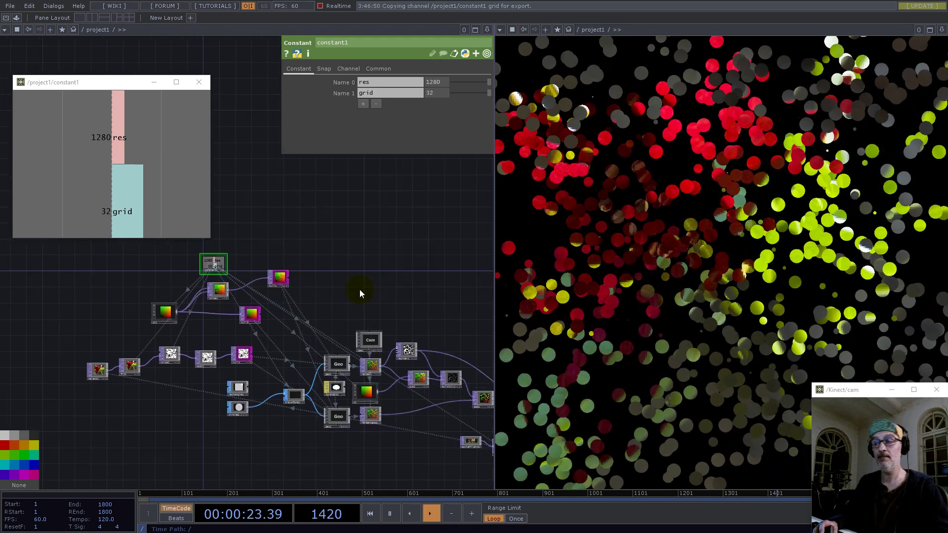